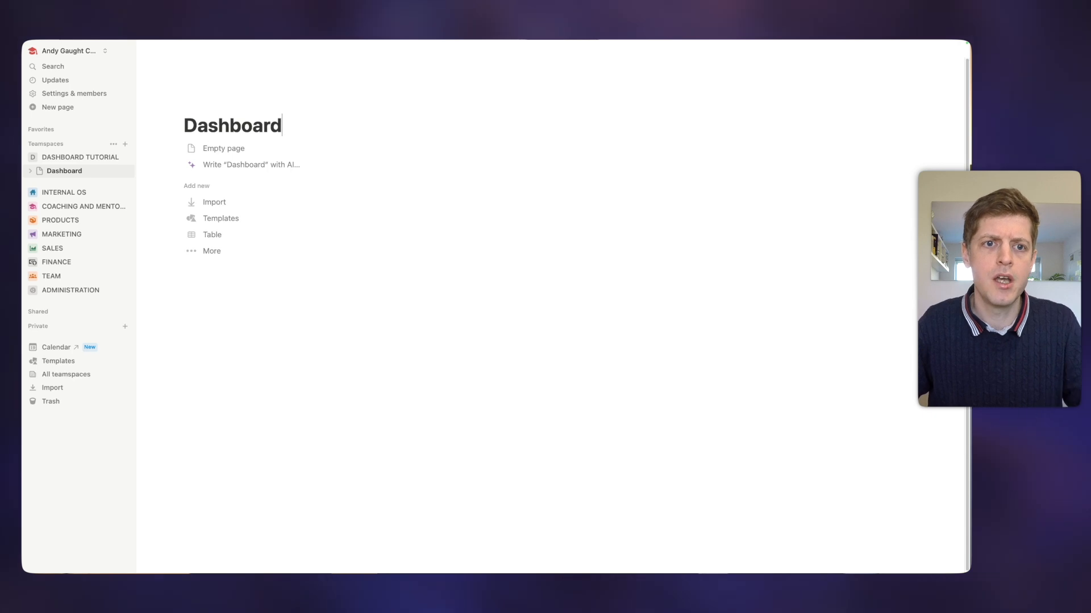
Step: Add a page icon to the Dashboard page, using the non-emoji icon found by searching for "dashboard"
left_click(208, 104)
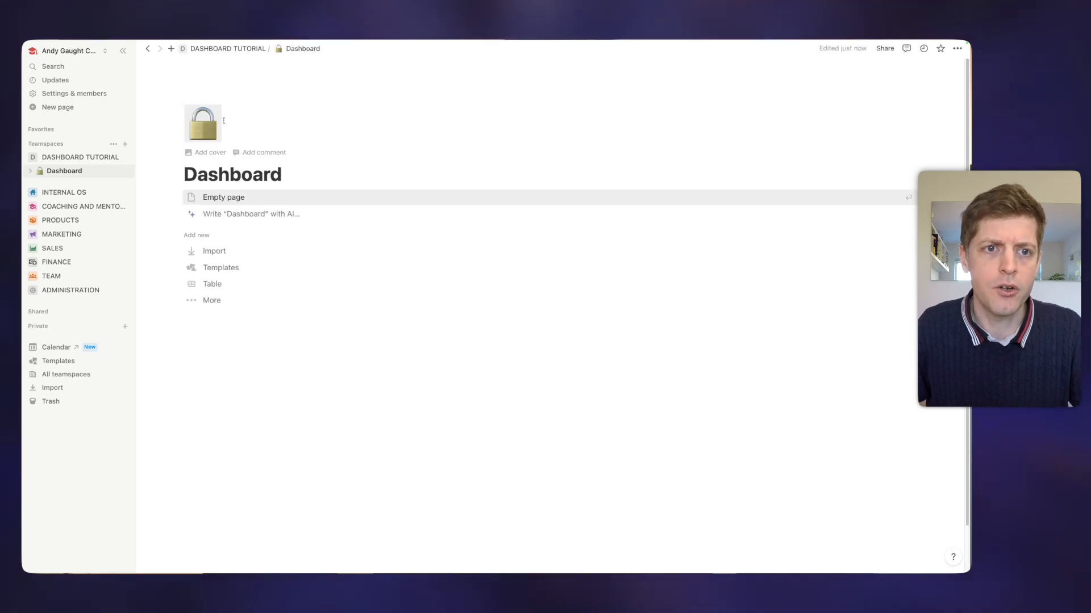
left_click(203, 123)
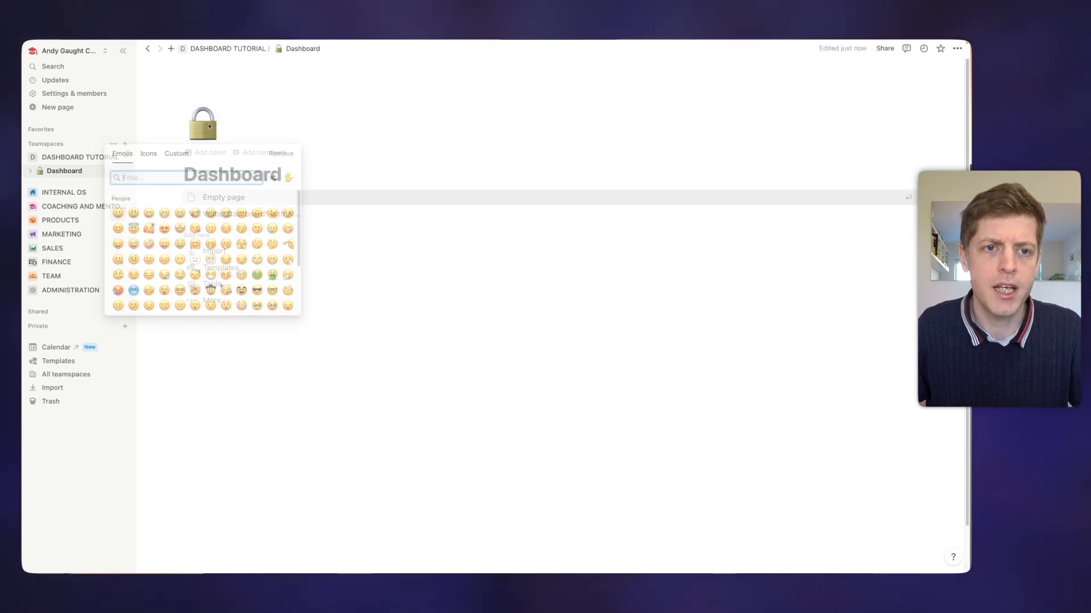
left_click(150, 152)
type("dashboard")
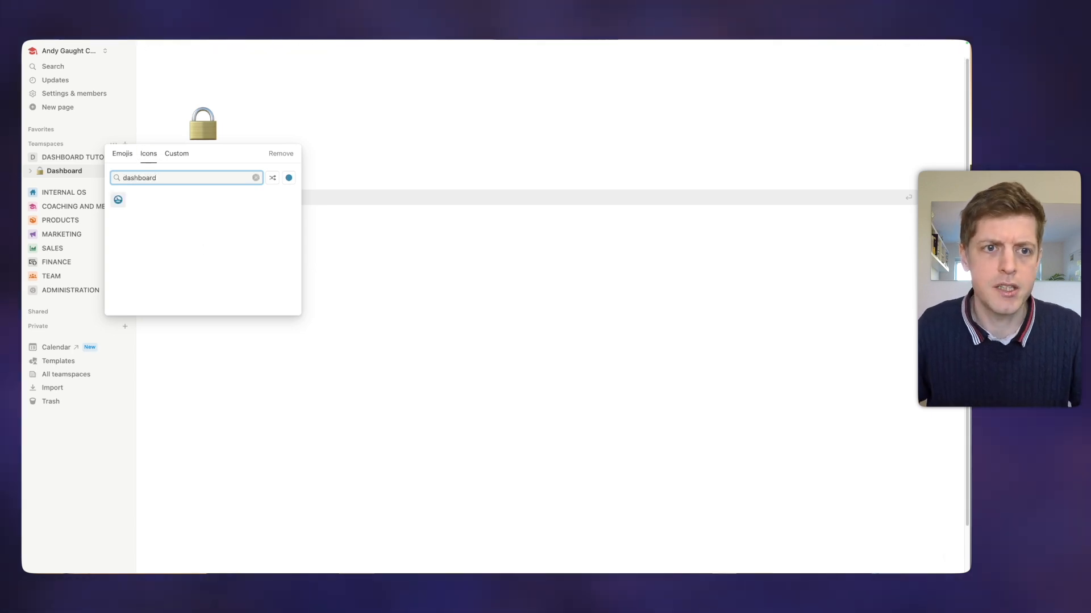
left_click(118, 201)
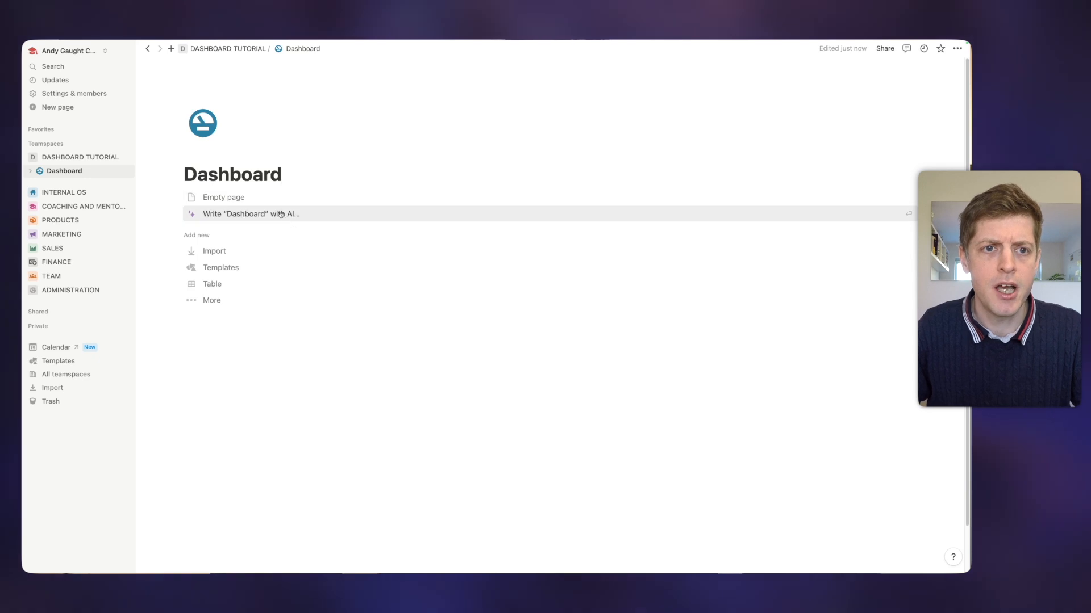
Step: Start the Dashboard as an empty page and embed a sub-page titled Marketing in it
left_click(218, 197)
type("/")
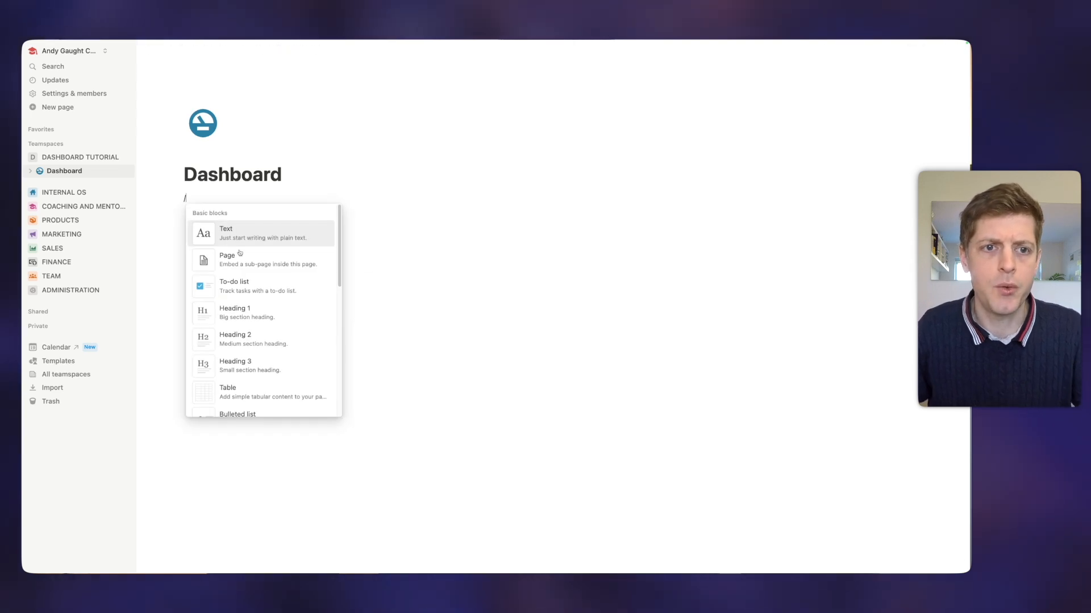
left_click(239, 258)
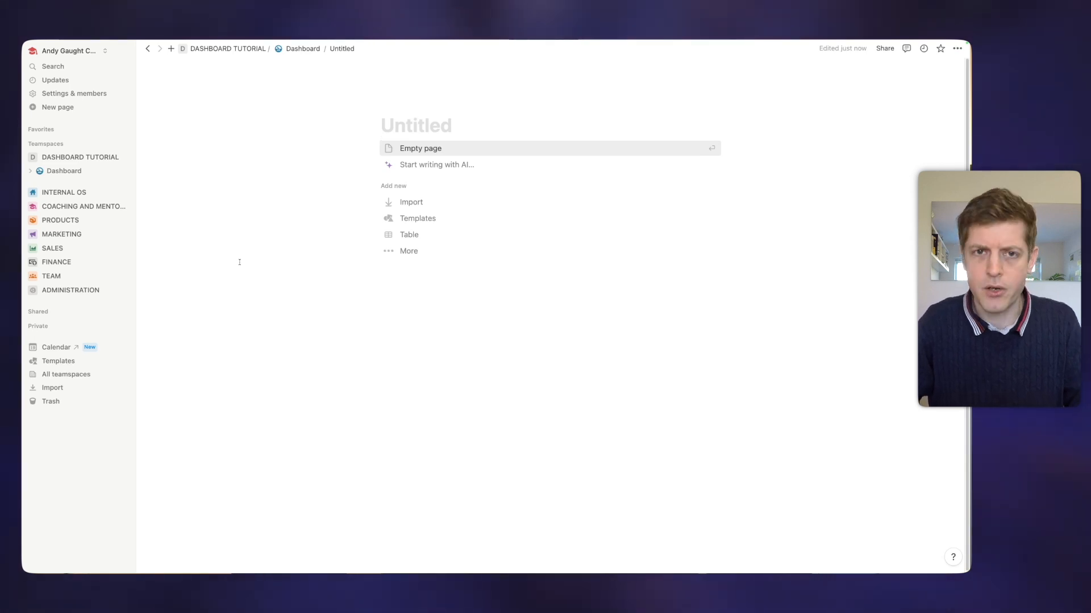
type("Marketing")
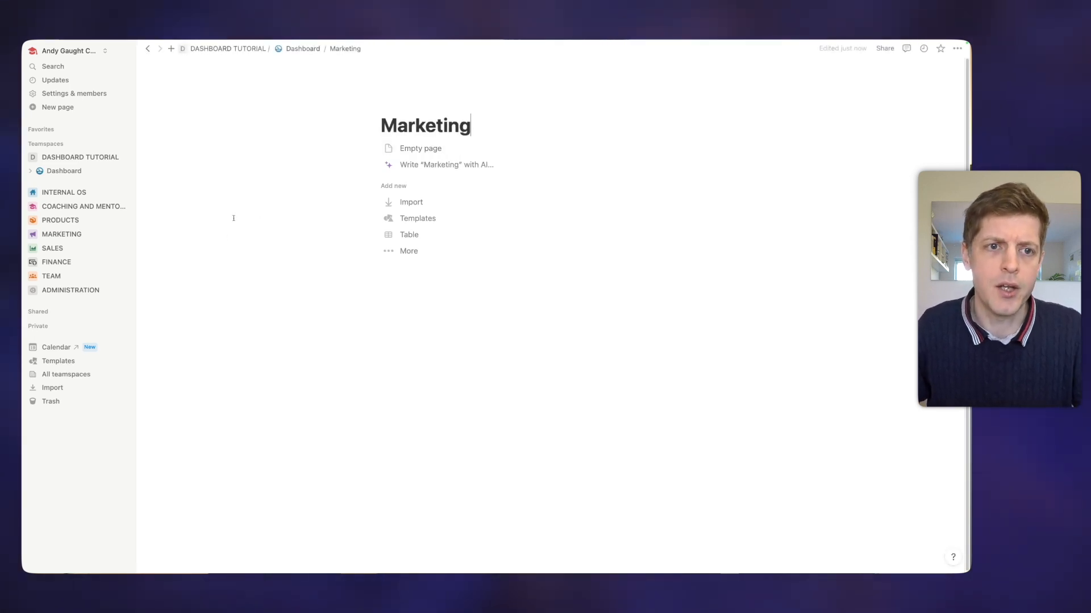
Step: Return to the Dashboard page and add a second sub-page titled Sales
left_click(40, 171)
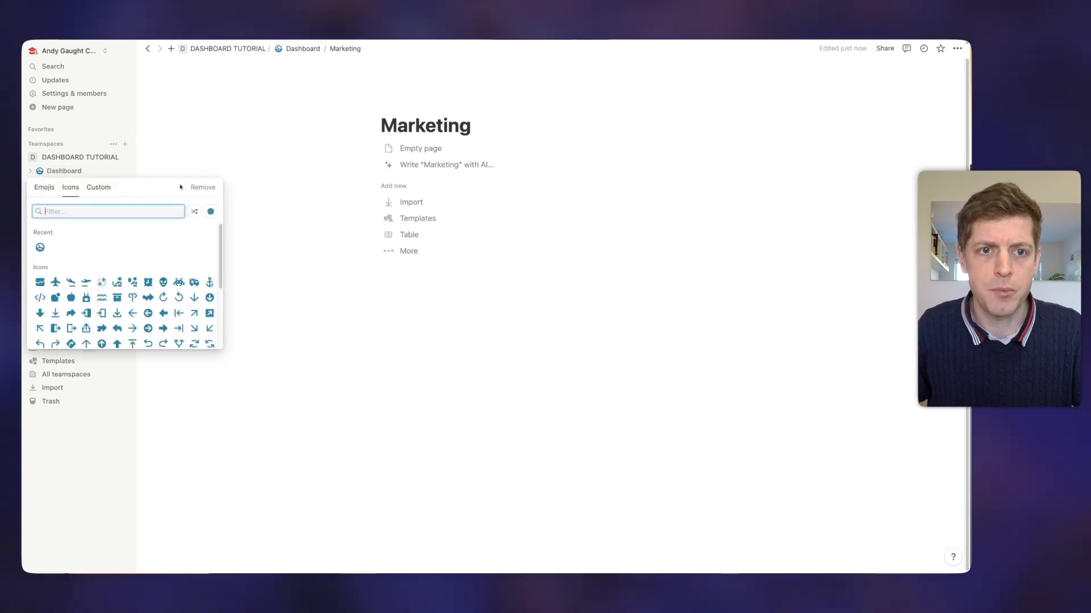
left_click(79, 171)
left_click(80, 171)
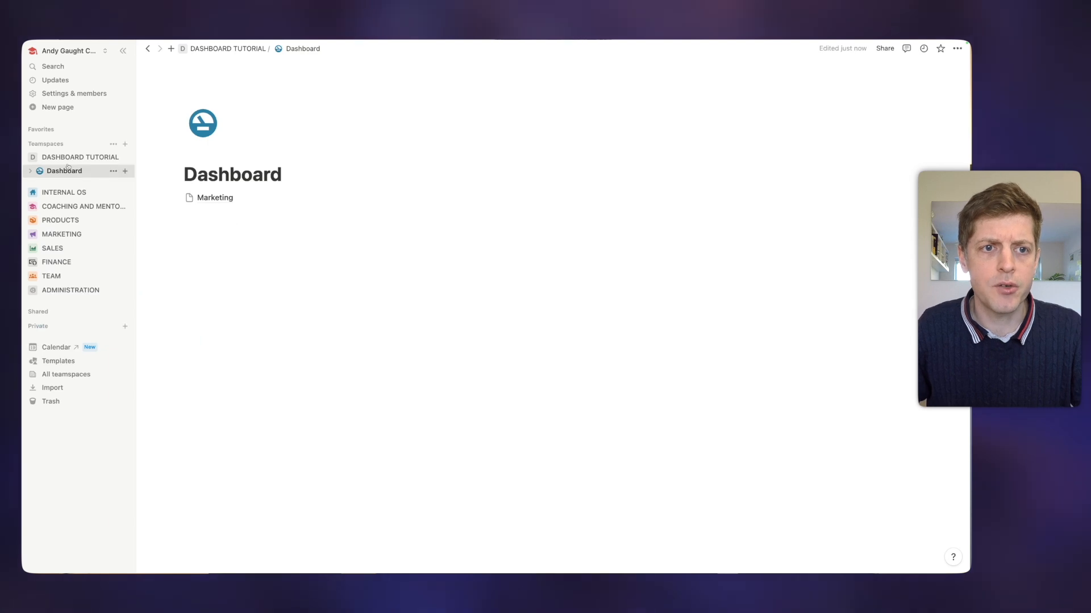
left_click(124, 172)
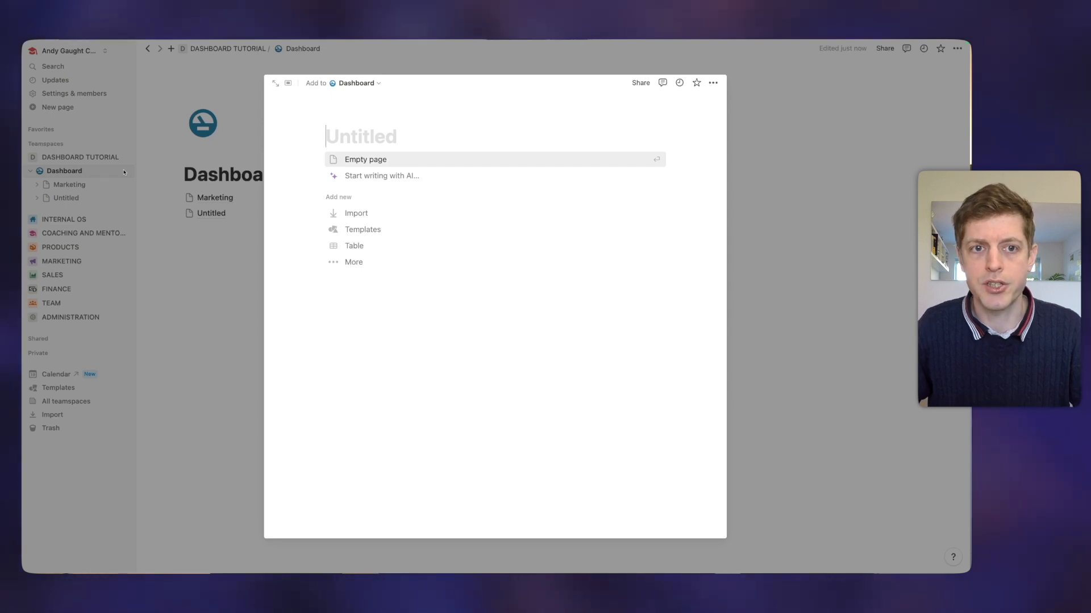
type("Sales")
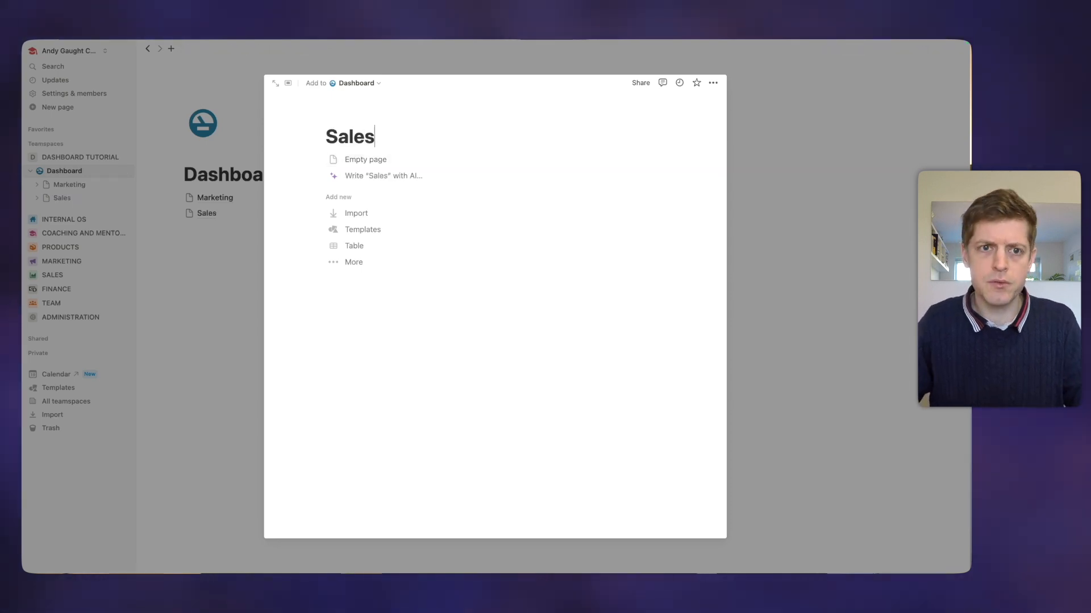
left_click(218, 251)
Step: Write three separate text lines below the Sales page link: Finance, Admin and Team
left_click(224, 252)
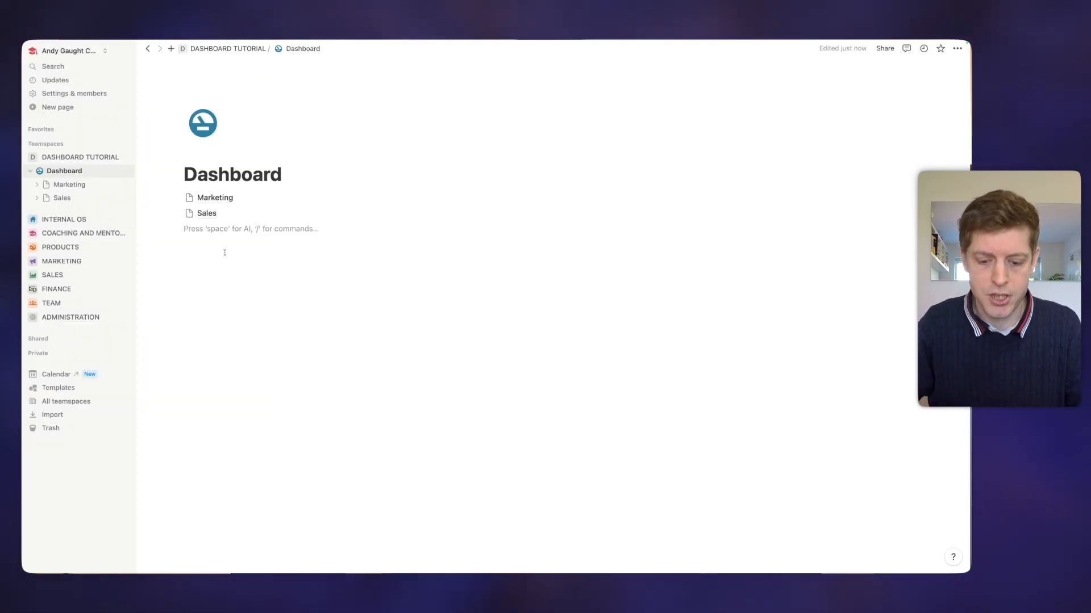
type("Finance")
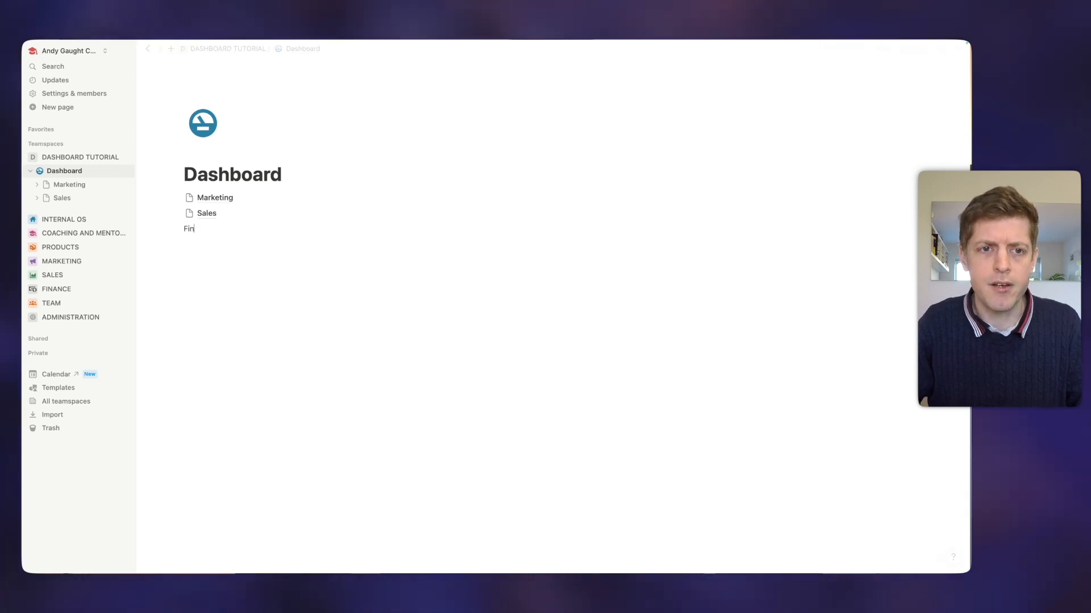
key("Return")
type("Admin")
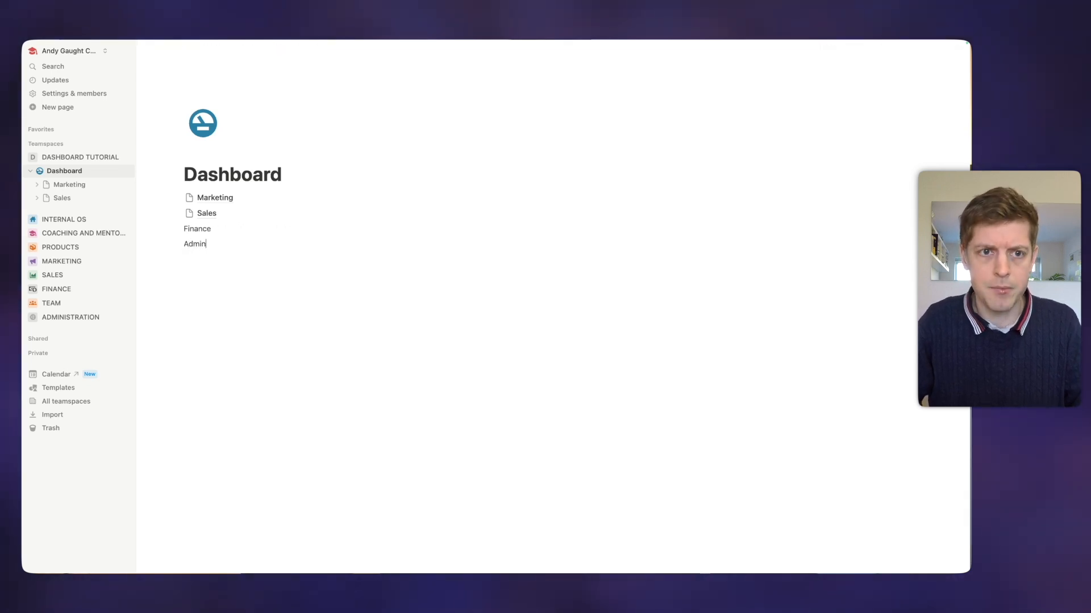
key("Return")
type("Team")
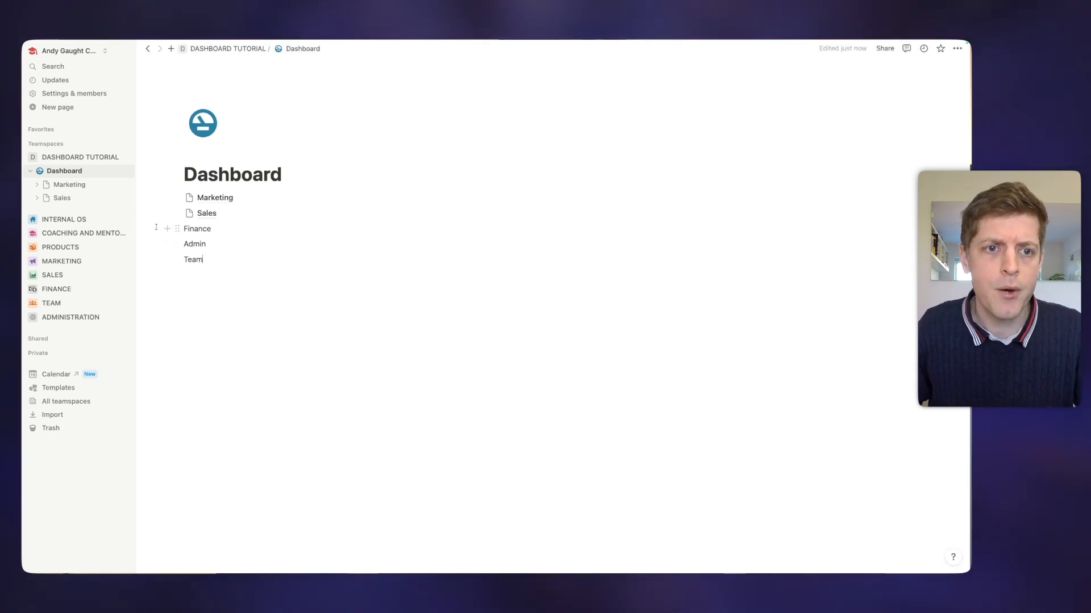
Step: Turn the Finance, Admin and Team text lines together into pages
left_click_drag(152, 227, 207, 258)
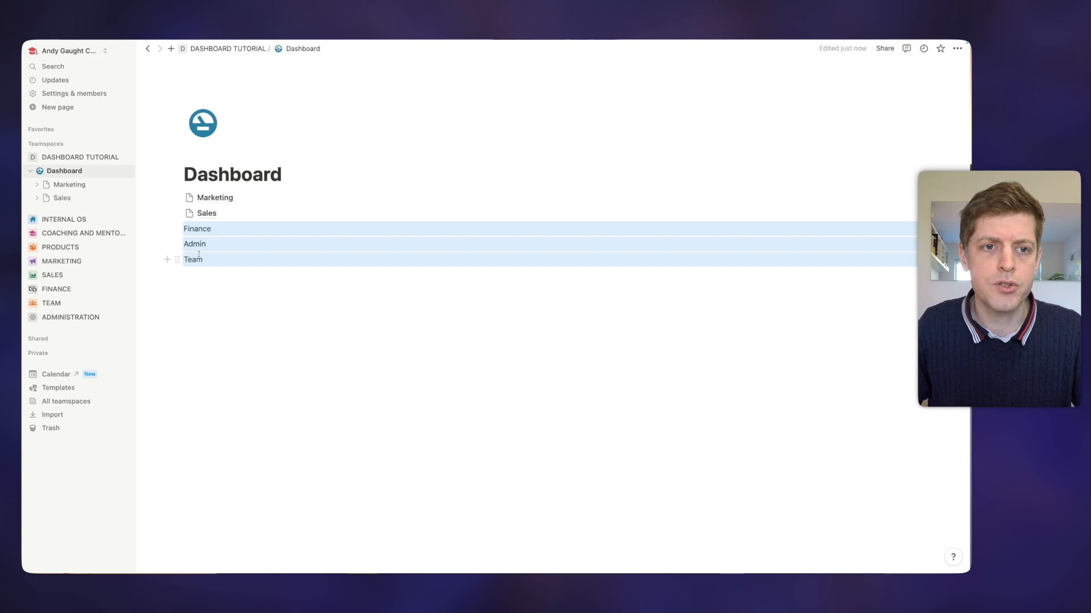
left_click(176, 229)
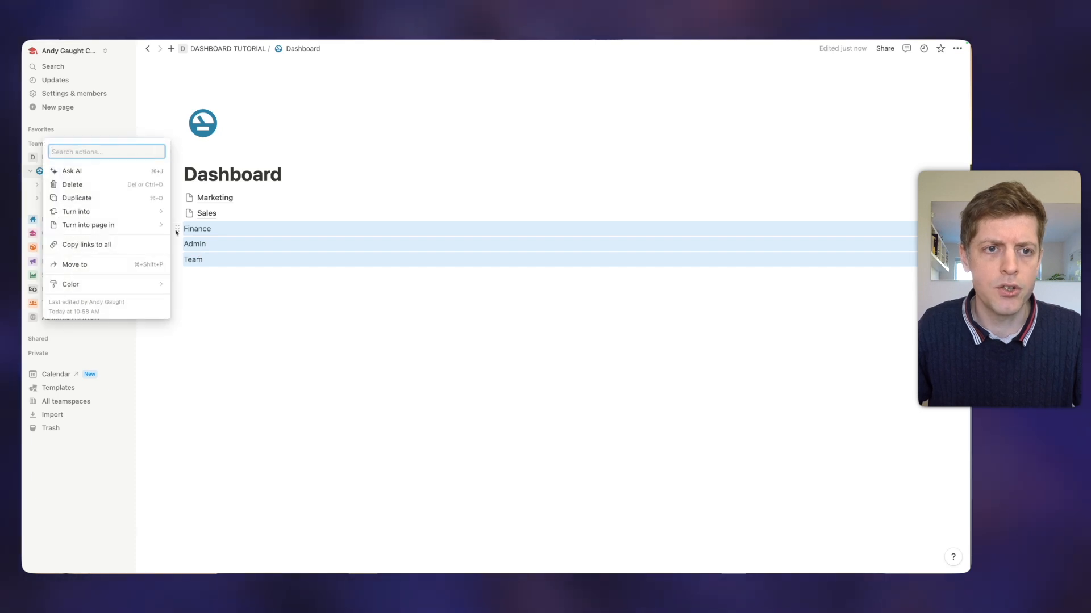
mouse_move(85, 211)
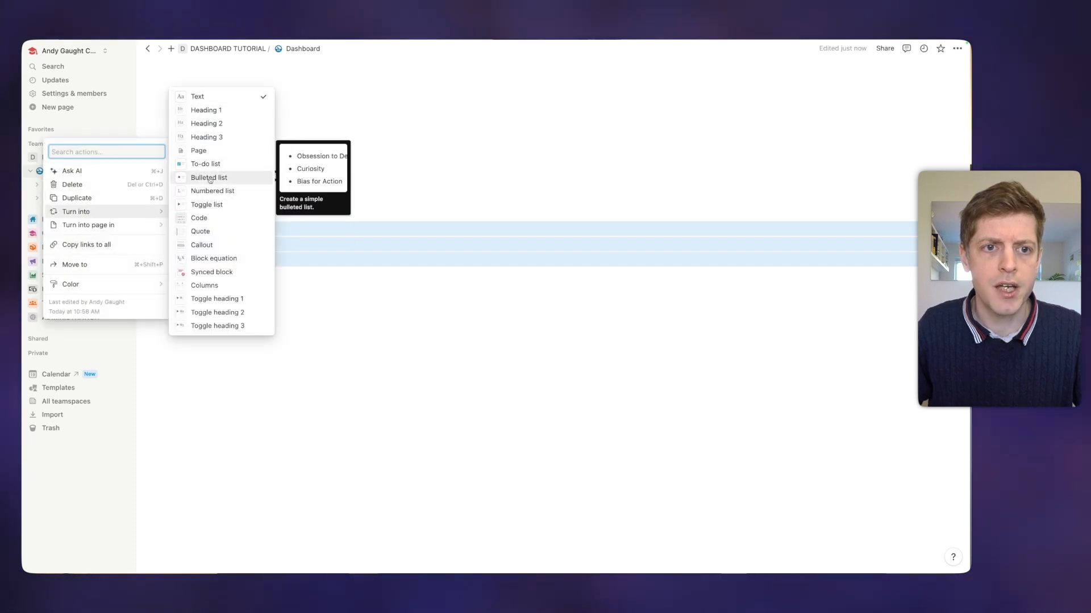
left_click(214, 150)
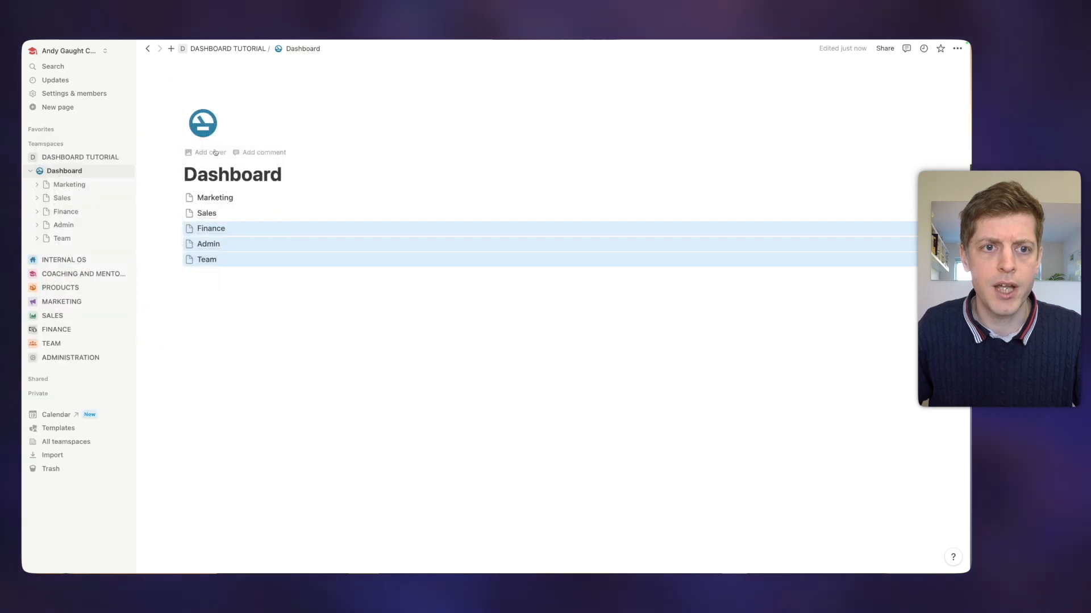
left_click(243, 297)
Step: Give the Marketing page the blue camera icon, found by searching the non-emoji icons for "media"
mouse_move(212, 246)
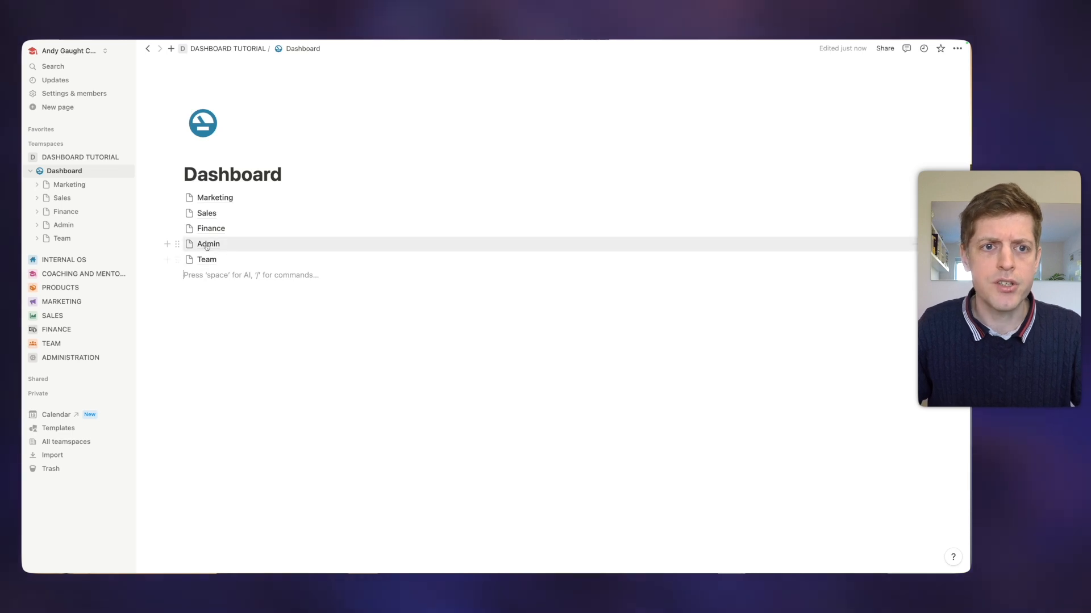
left_click(212, 198)
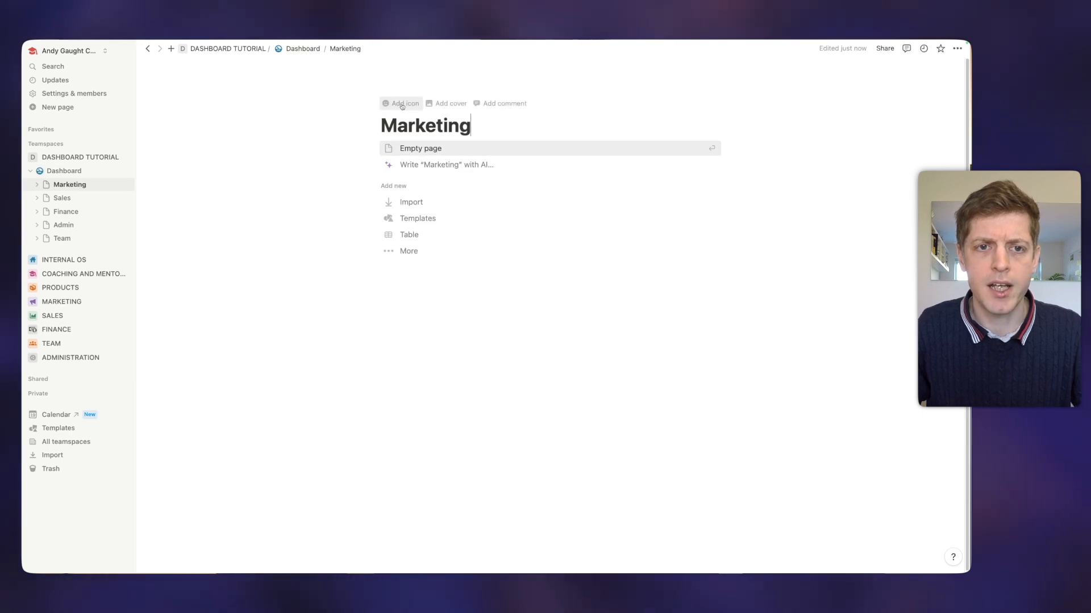
left_click(402, 104)
left_click(400, 123)
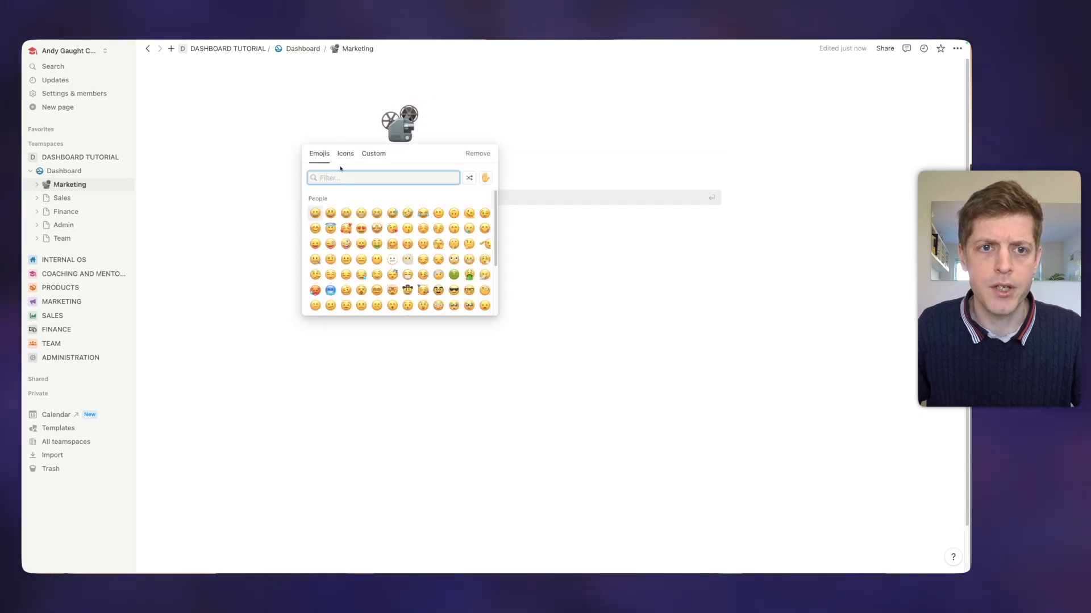
left_click(345, 154)
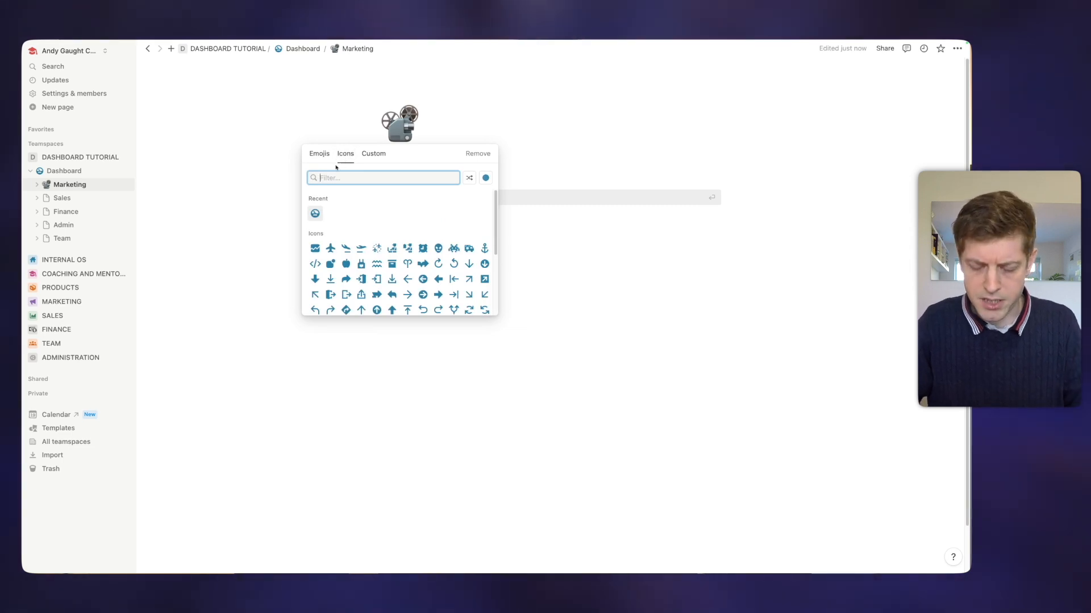
type("maga")
key("BackSpace")
key("BackSpace")
key("BackSpace")
key("BackSpace")
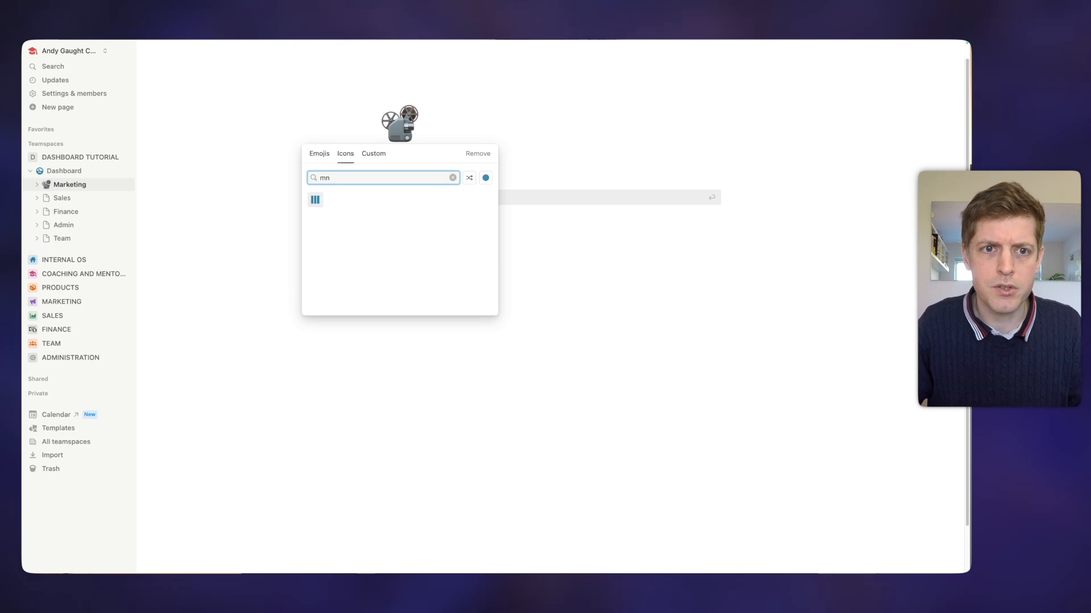
type("media")
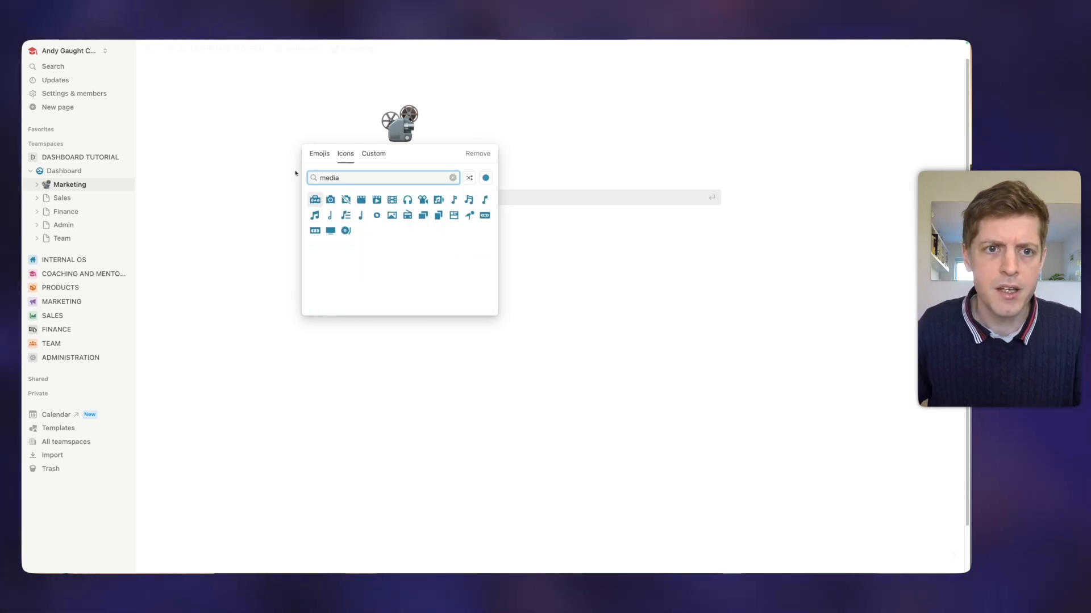
left_click(330, 200)
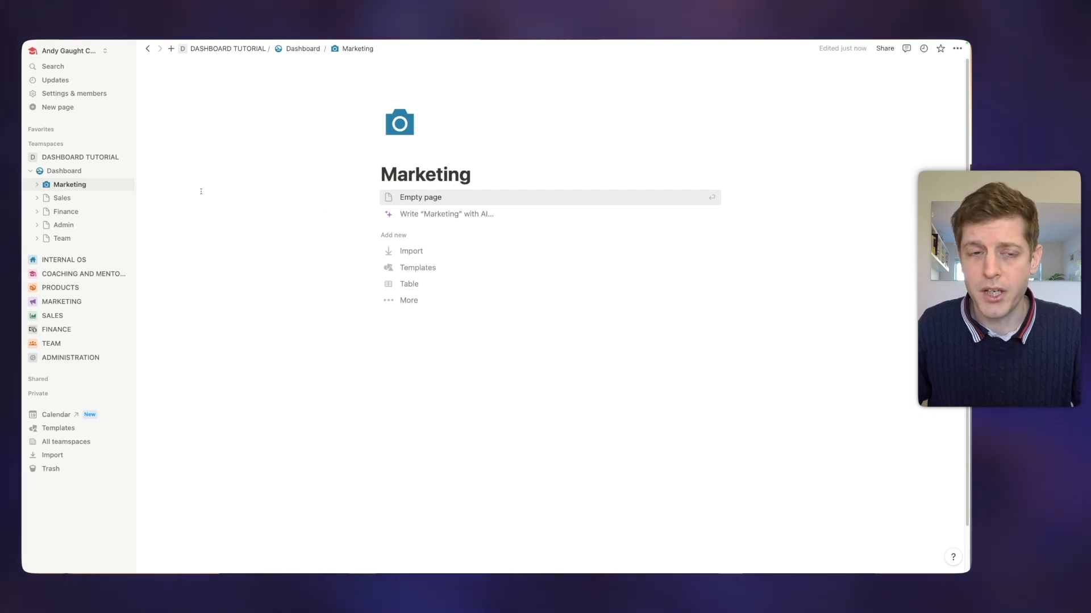
Step: Back on the Dashboard page, give the Sales sub-page the first non-emoji icon found by searching for "money"
left_click(73, 173)
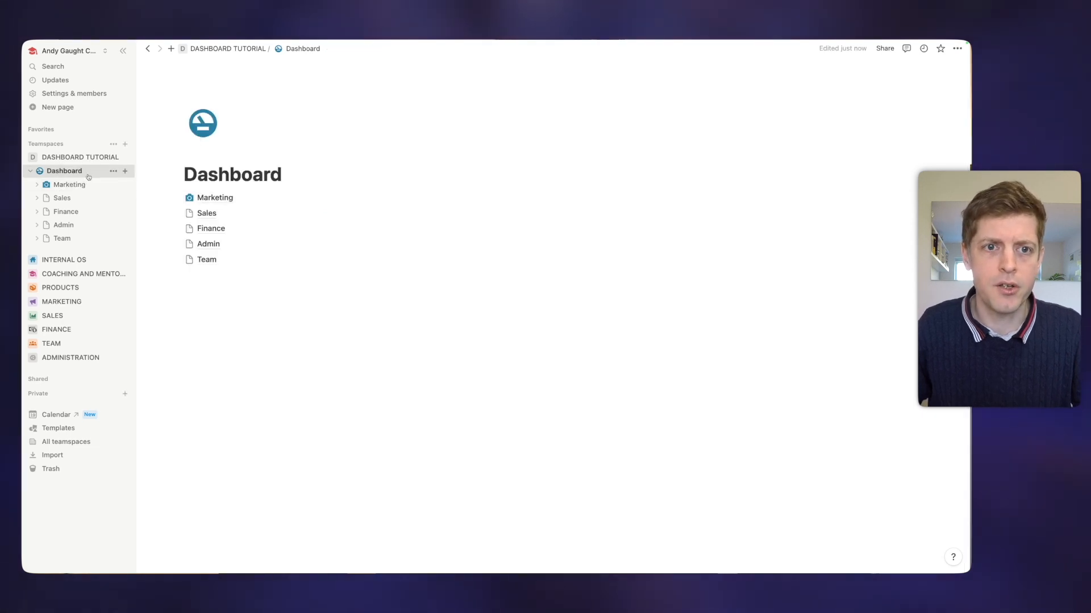
left_click(191, 216)
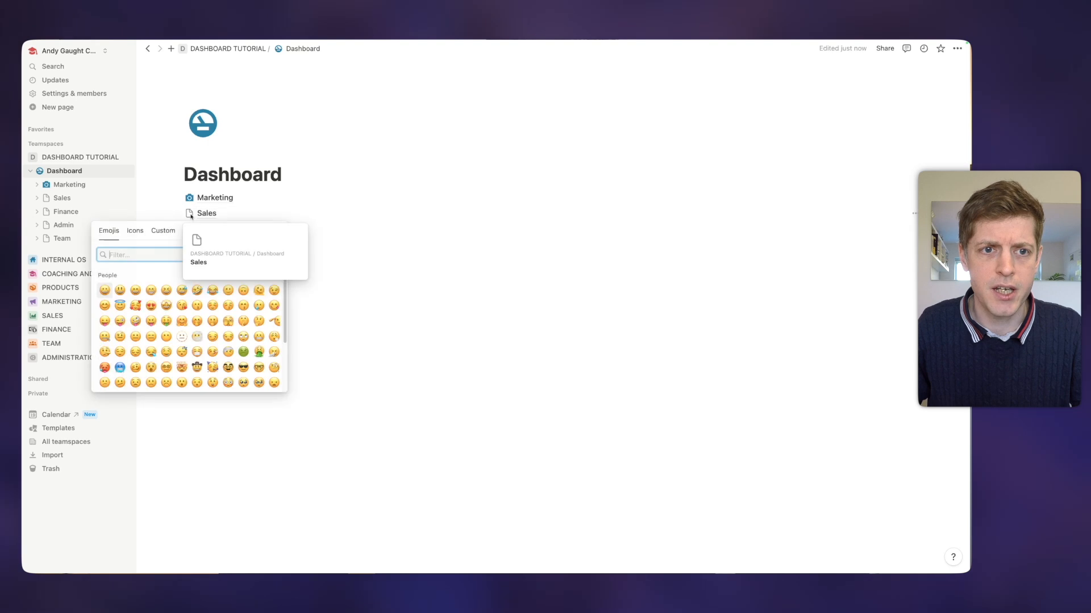
left_click(135, 237)
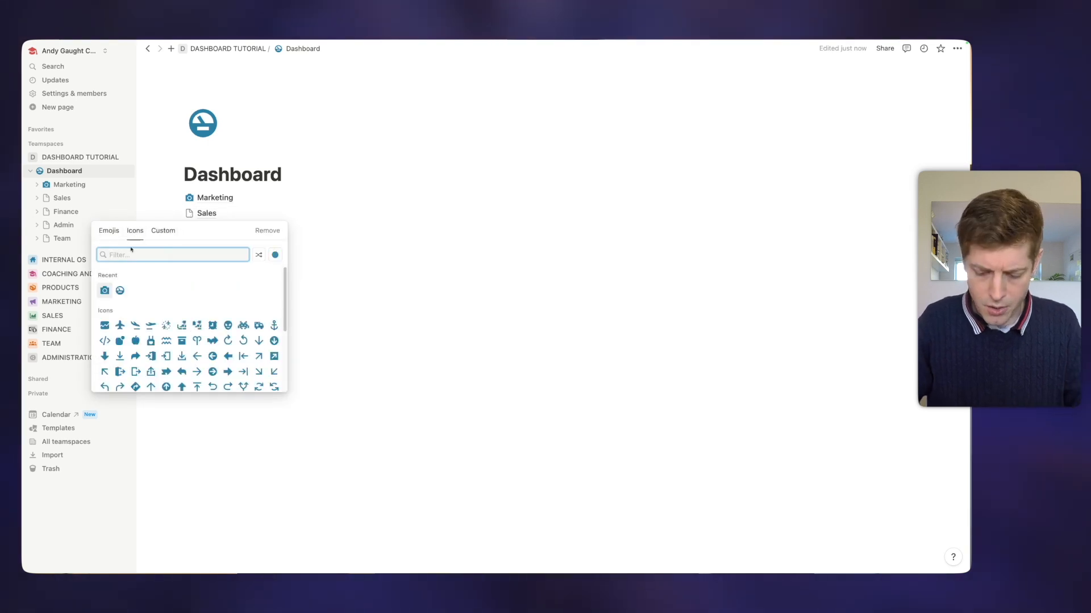
type("money")
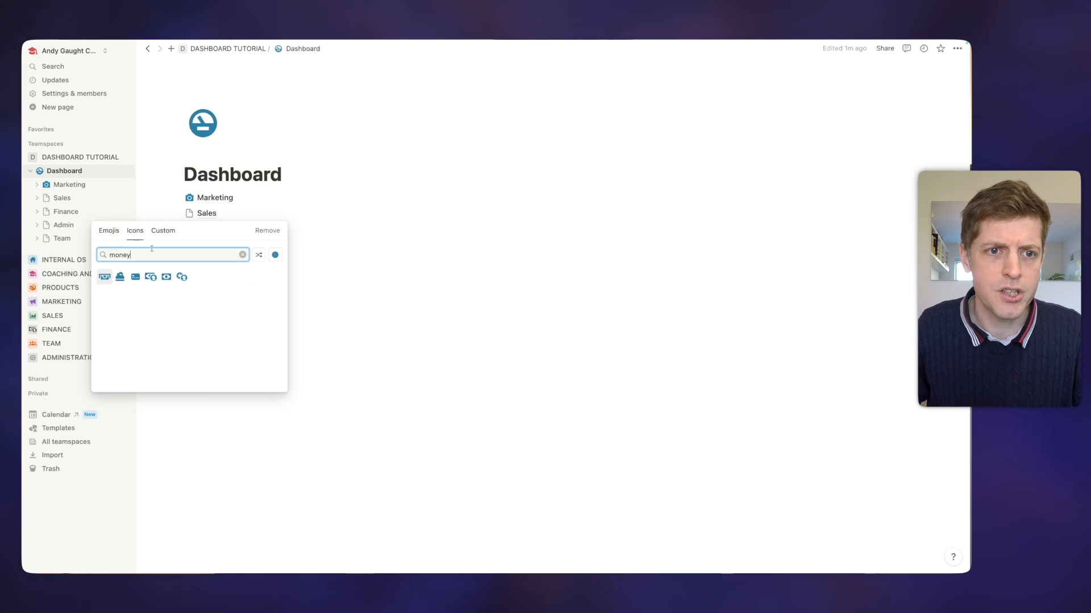
left_click(105, 277)
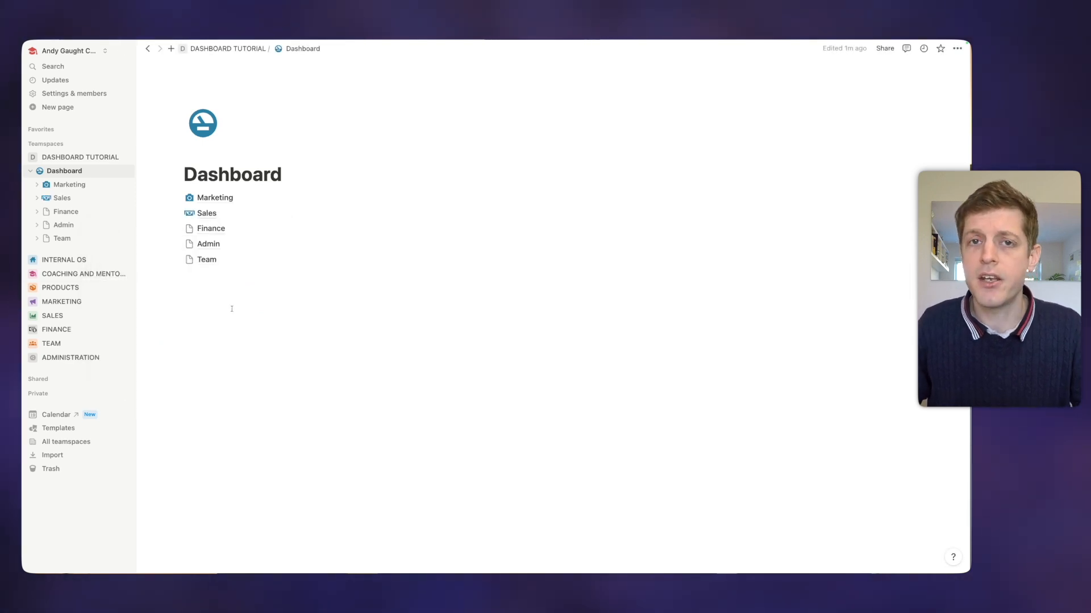
Step: Give the Finance sub-page the banknote-and-coin icon, found by searching the non-emoji icons for "money"
left_click(47, 212)
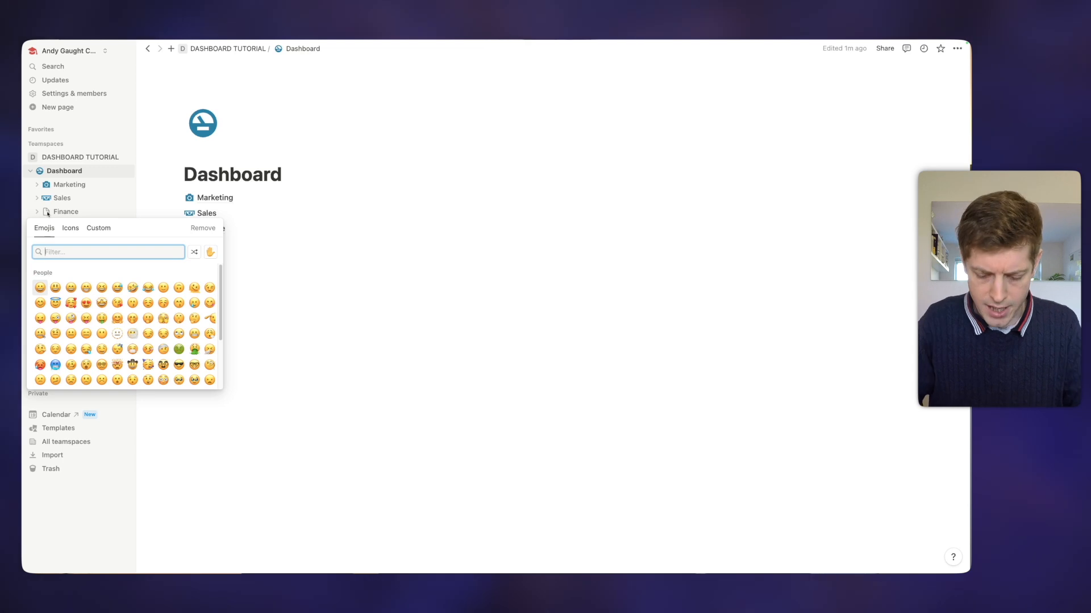
type("money")
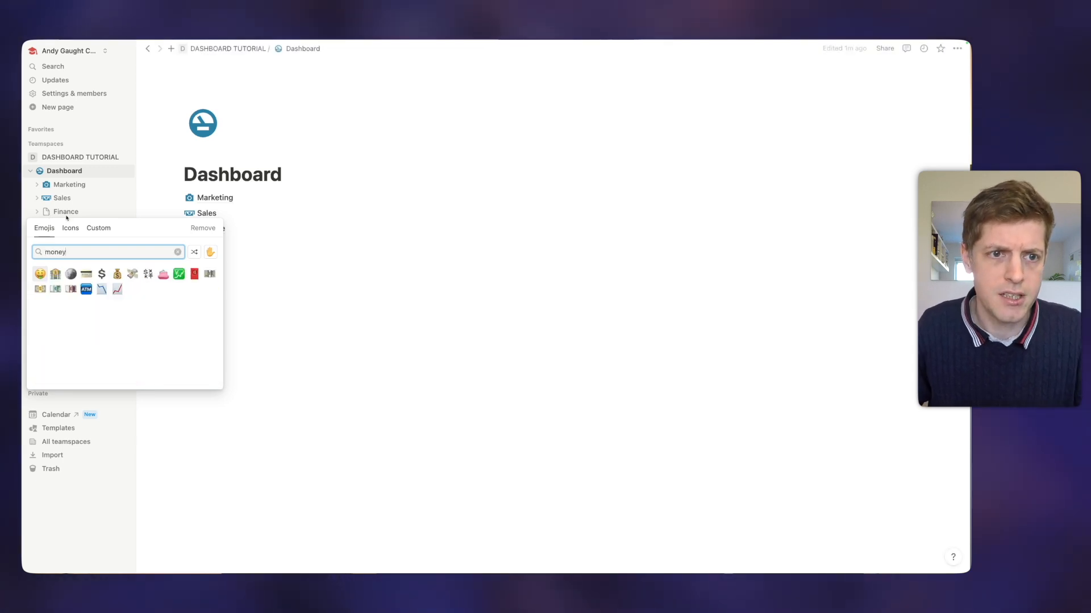
left_click(70, 228)
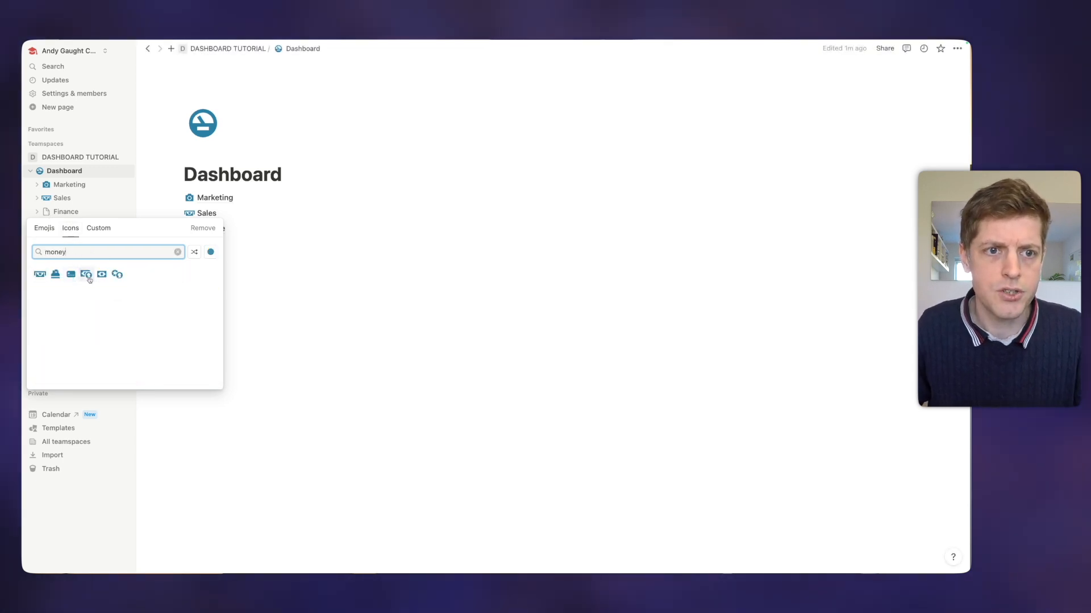
left_click(85, 275)
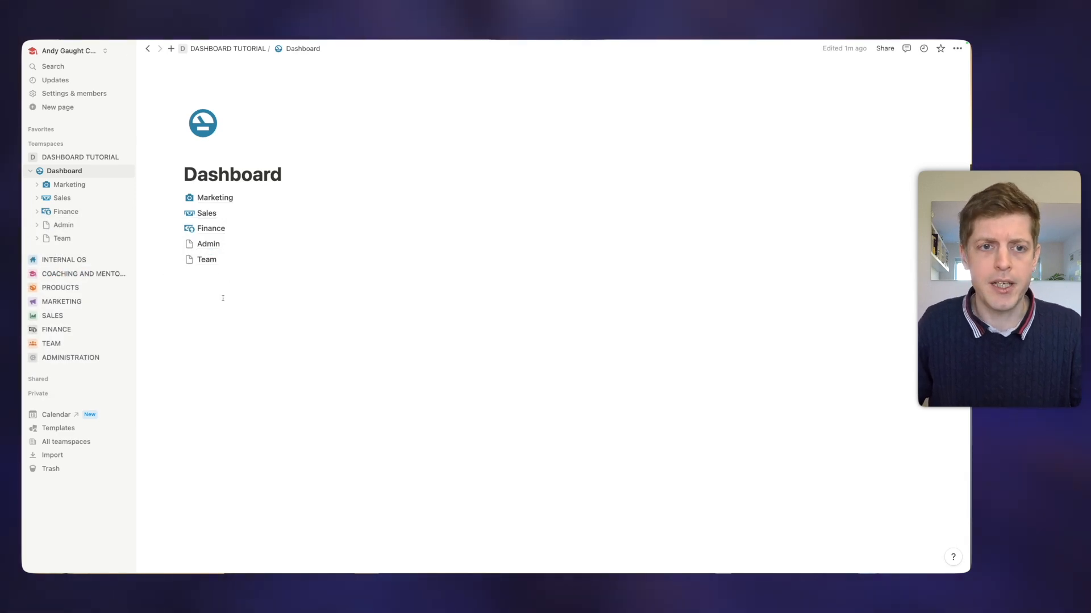
Step: Give the Admin sub-page the folder icon found by searching "folder", and the Team sub-page the two-person icon found by searching "people"
left_click(189, 245)
type("folder")
left_click(104, 308)
left_click(189, 259)
type("people")
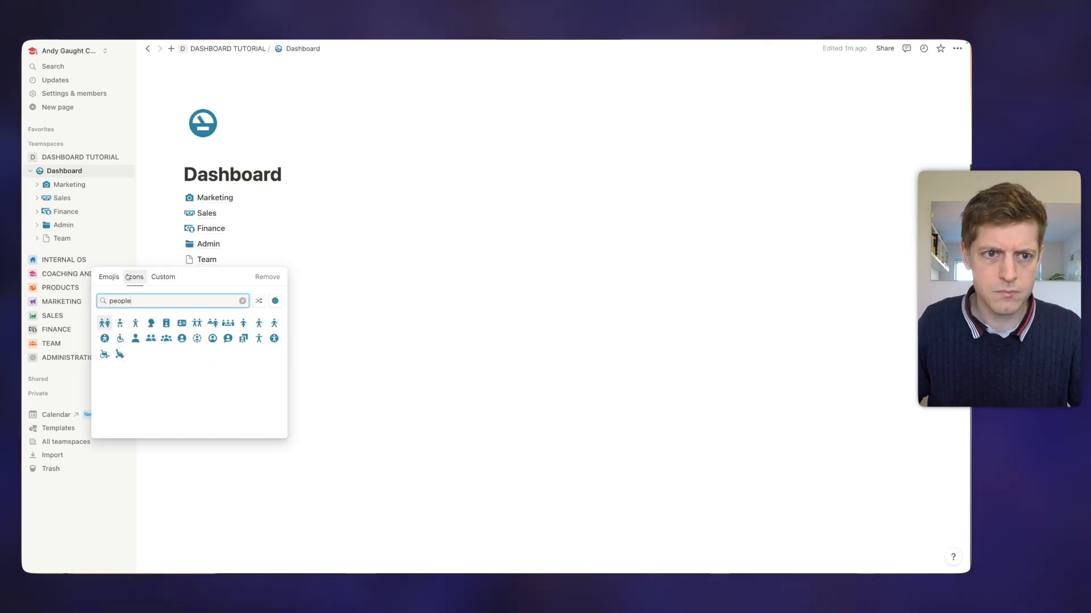
left_click(150, 339)
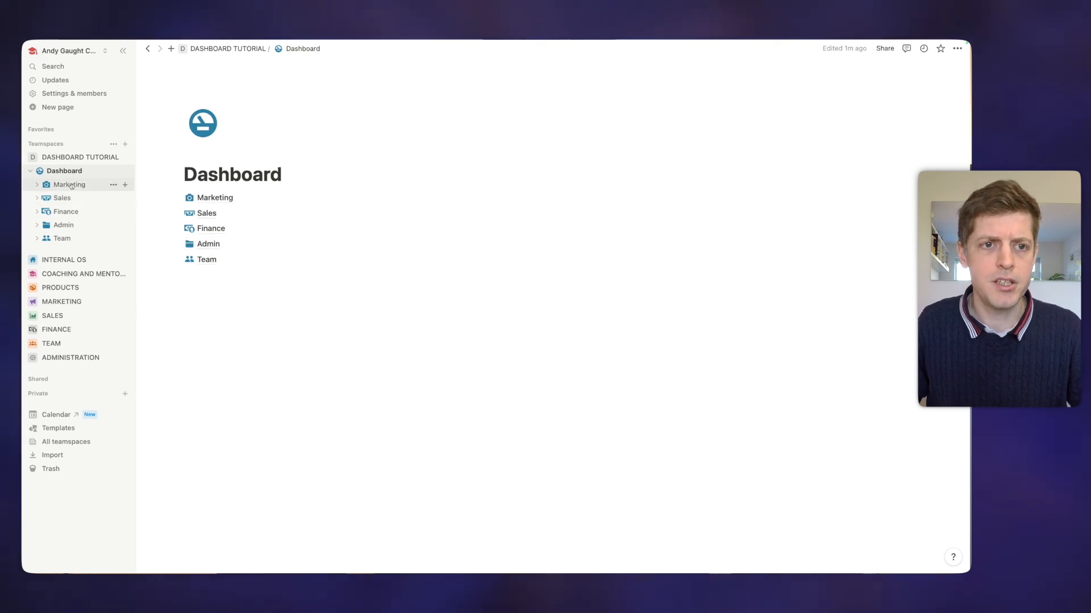
Step: Move the Marketing, Sales, Finance, Admin and Team pages out of Dashboard to the top level of the DASHBOARD TUTORIAL teamspace
left_click_drag(64, 186, 54, 166)
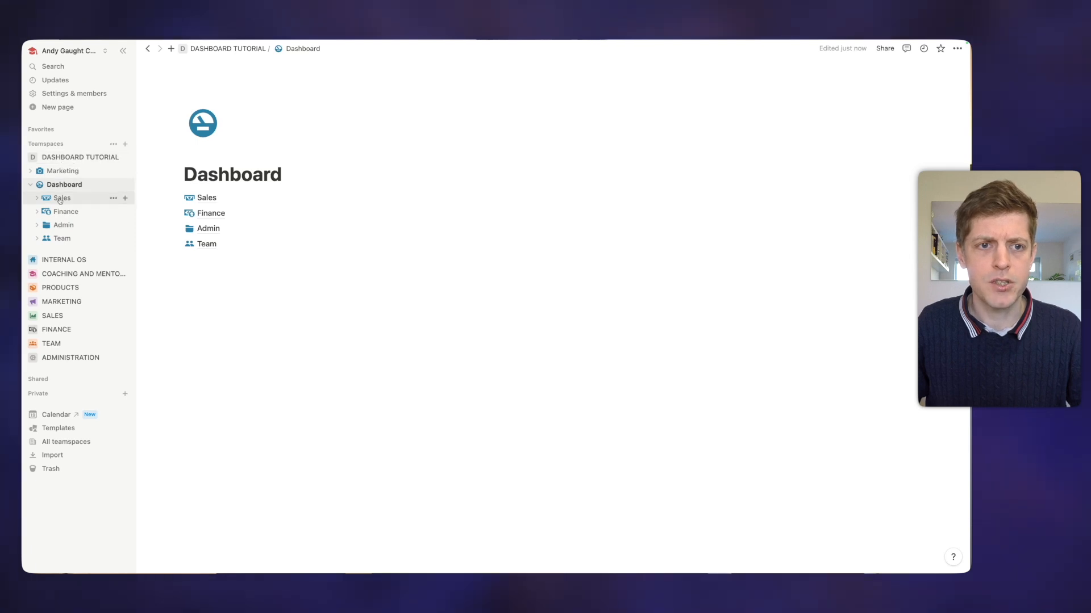
left_click_drag(59, 198, 53, 166)
left_click_drag(59, 225, 53, 166)
left_click_drag(59, 239, 53, 165)
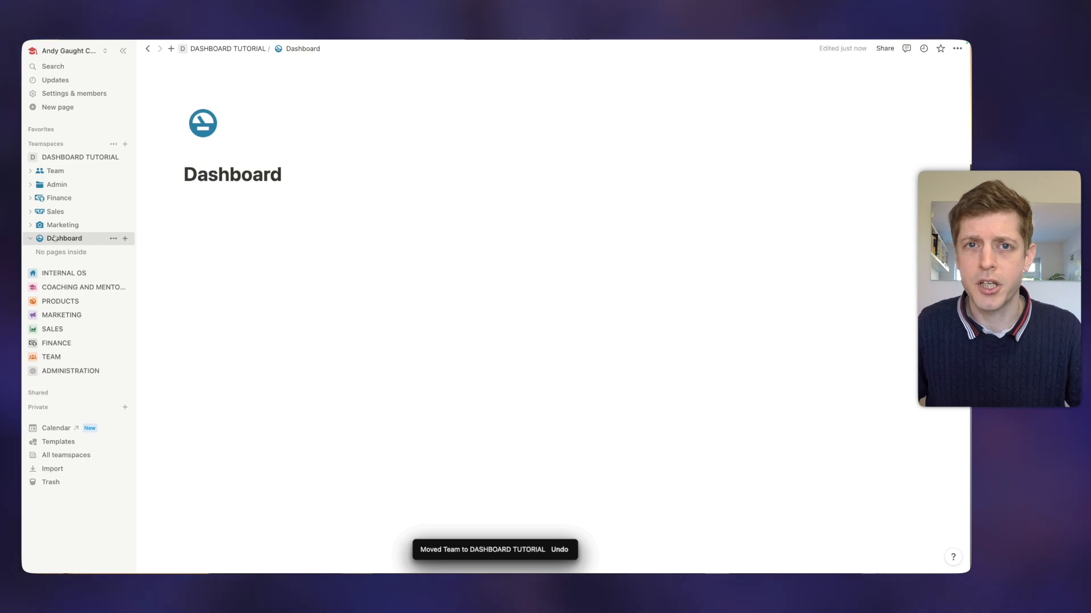
Step: Reorder the teamspace pages as Dashboard, Marketing, Sales, Team, Finance, Admin, with Dashboard collapsed and open
left_click_drag(55, 239, 54, 166)
left_click_drag(55, 198, 61, 246)
left_click(59, 239)
left_click_drag(65, 214, 64, 191)
left_click(64, 171)
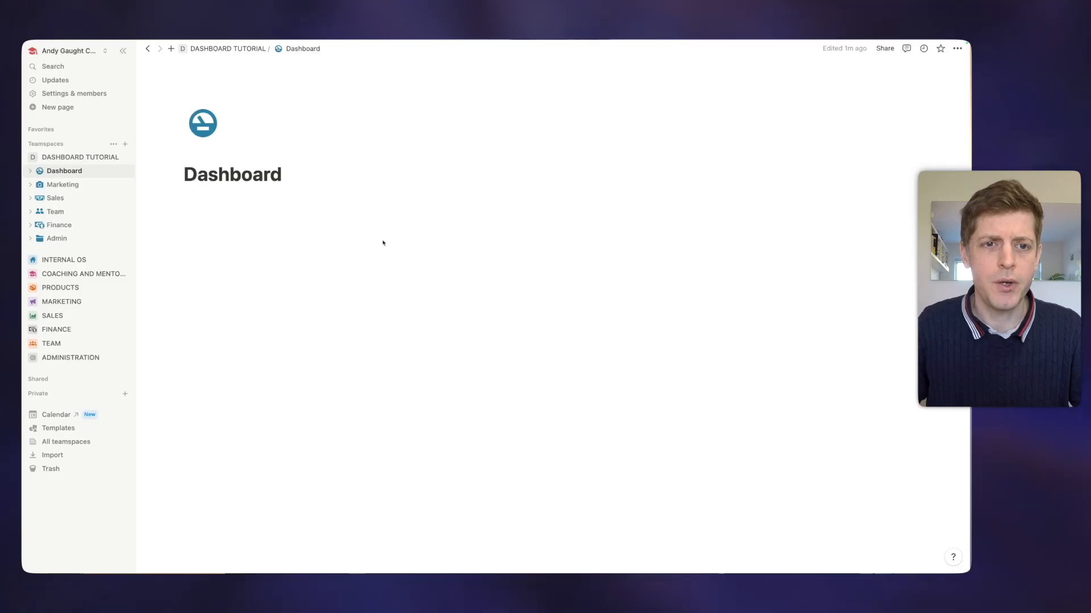
Step: Insert an empty synced block directly under the Dashboard page title
left_click(343, 163)
key("Return")
type("/synce")
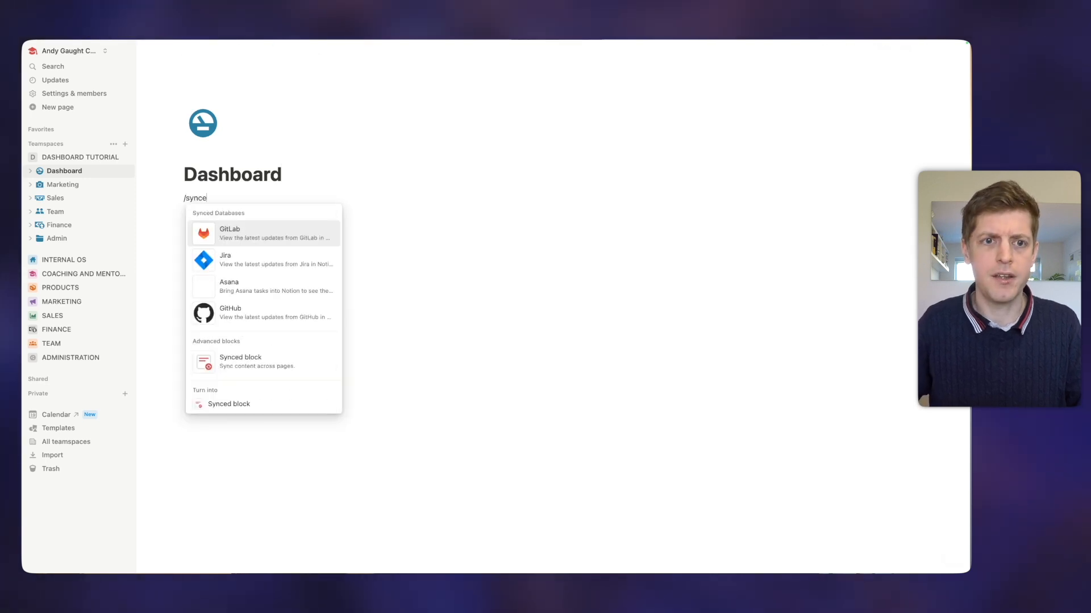
key("Down")
key("Down")
key("Down")
key("Down")
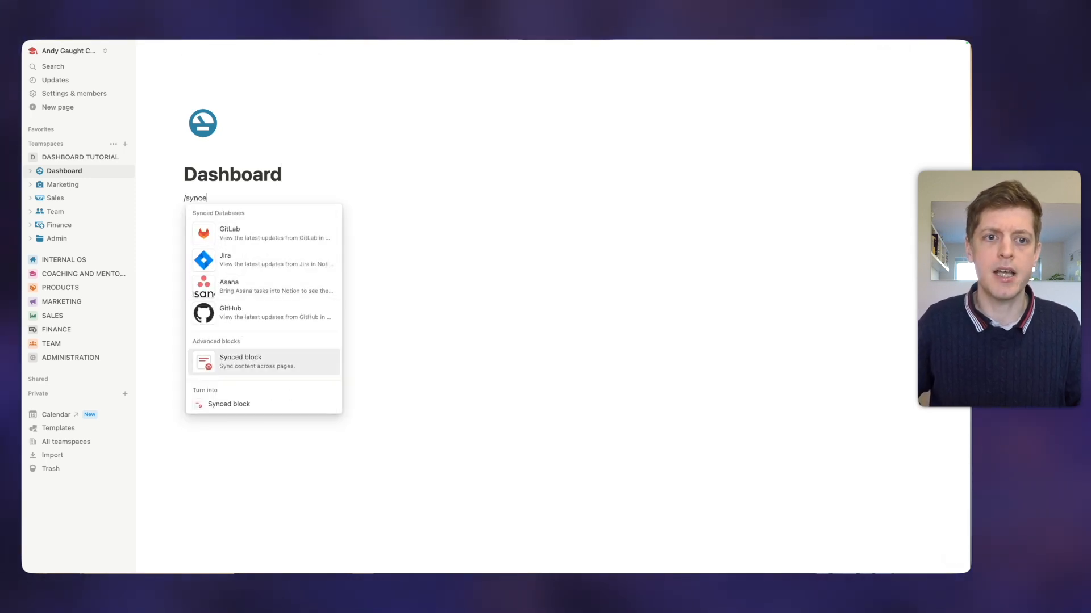
key("Return")
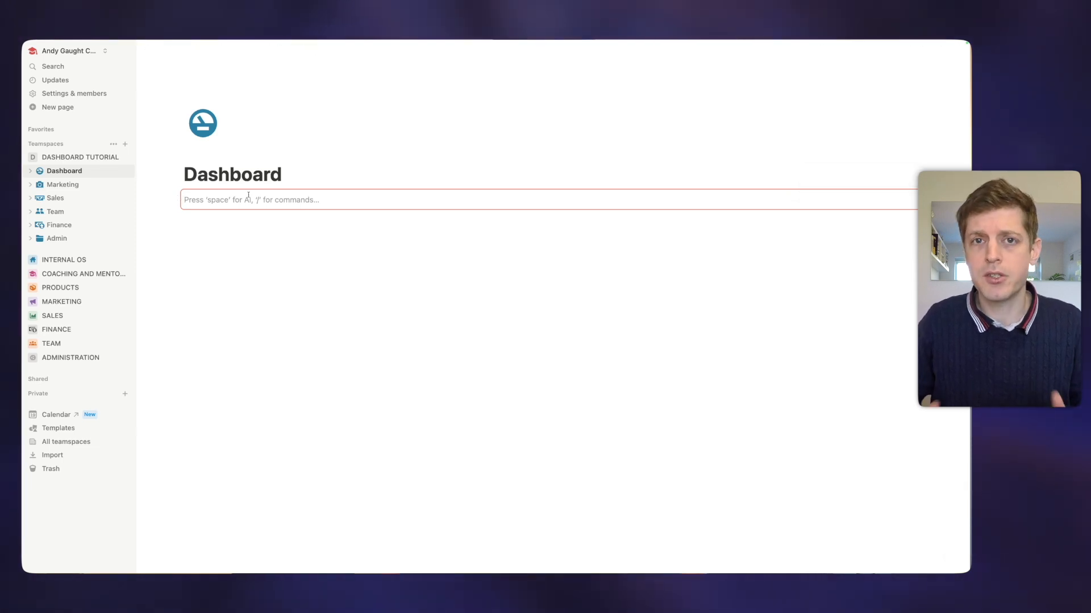
Step: Write "DASHBOARD" in the synced block and format it as a Heading 2
type("D")
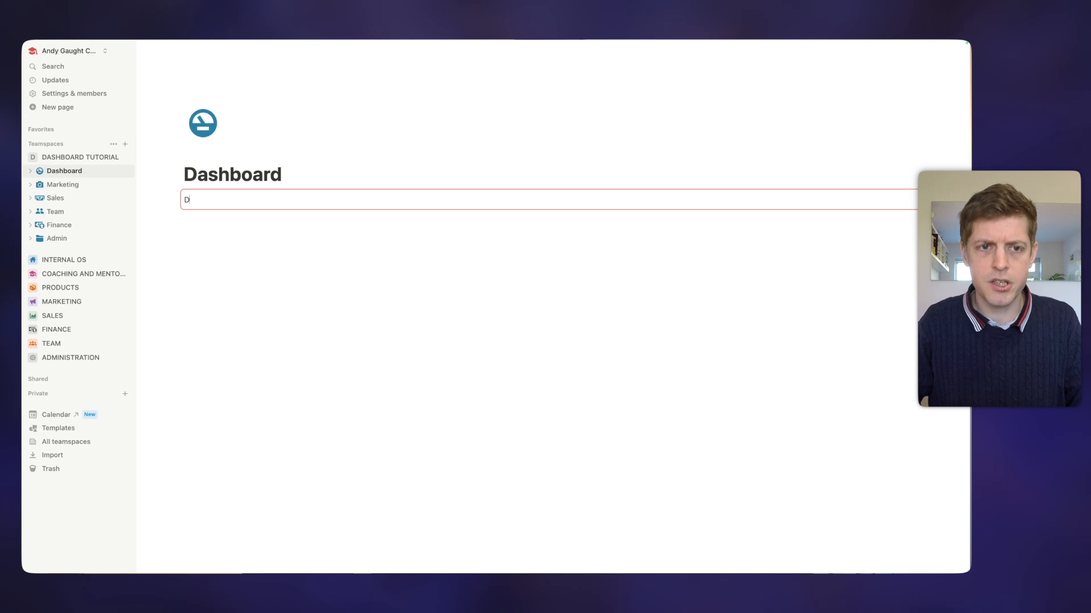
type("ASHBOAR")
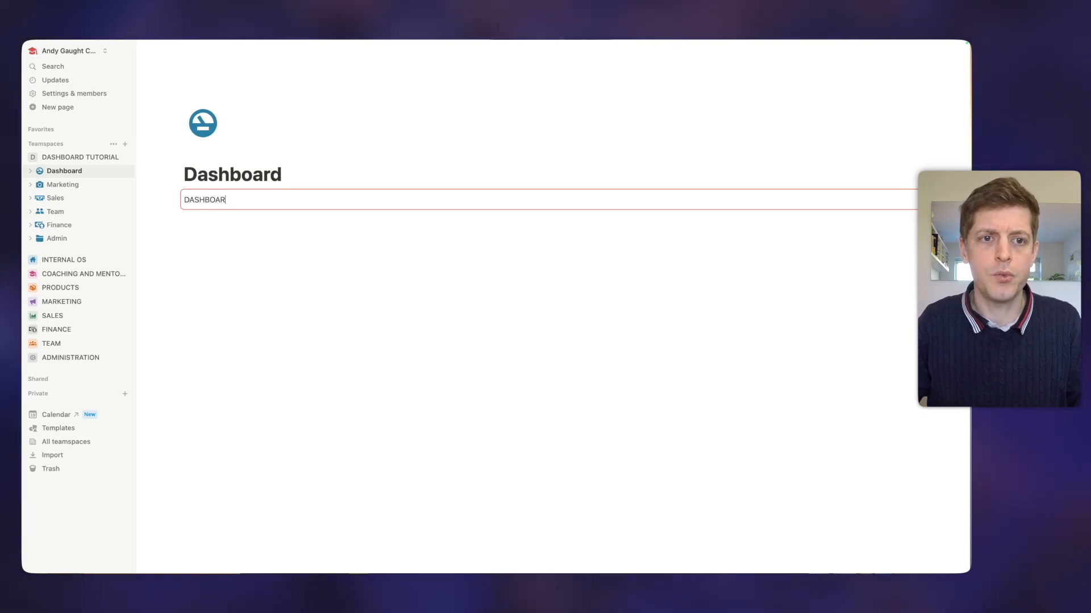
type("D")
type("##")
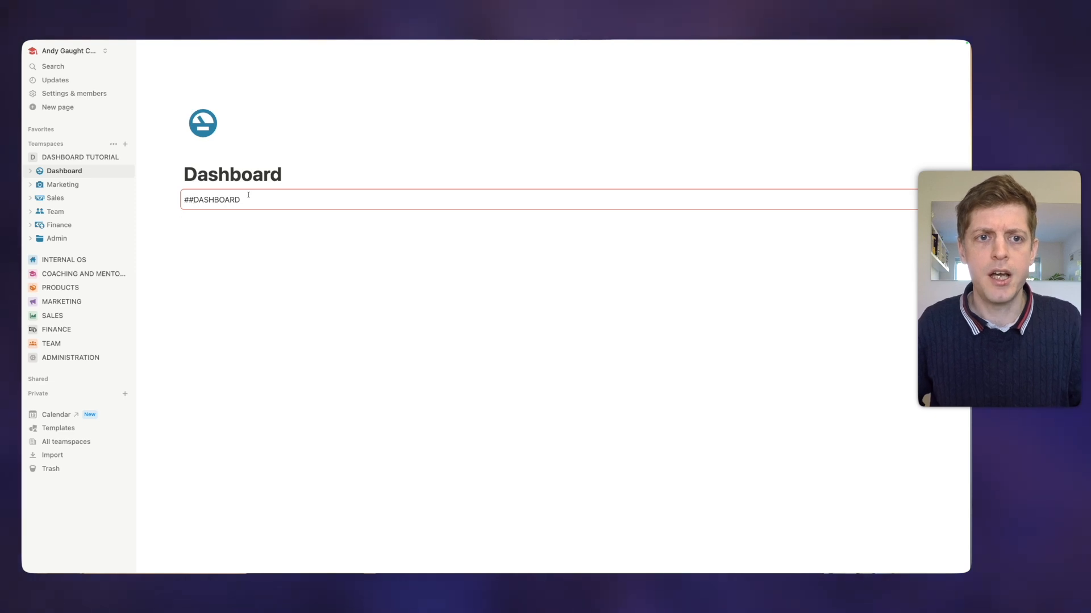
key("space")
left_click(254, 212)
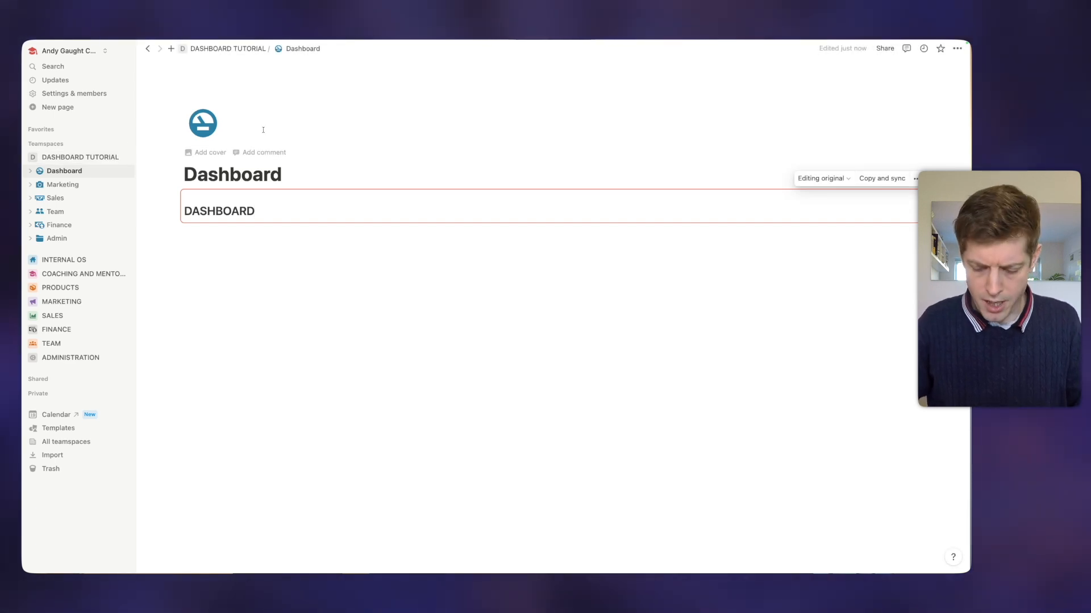
Step: Link the DASHBOARD heading text in the synced block to the Dashboard page using the page's copied link
key("super+l")
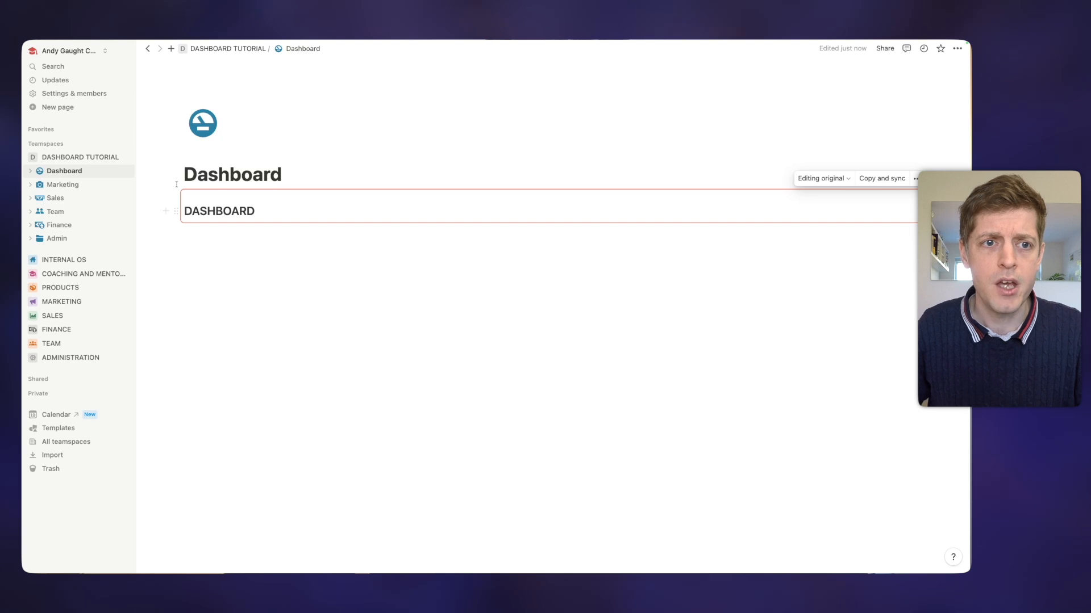
left_click(113, 171)
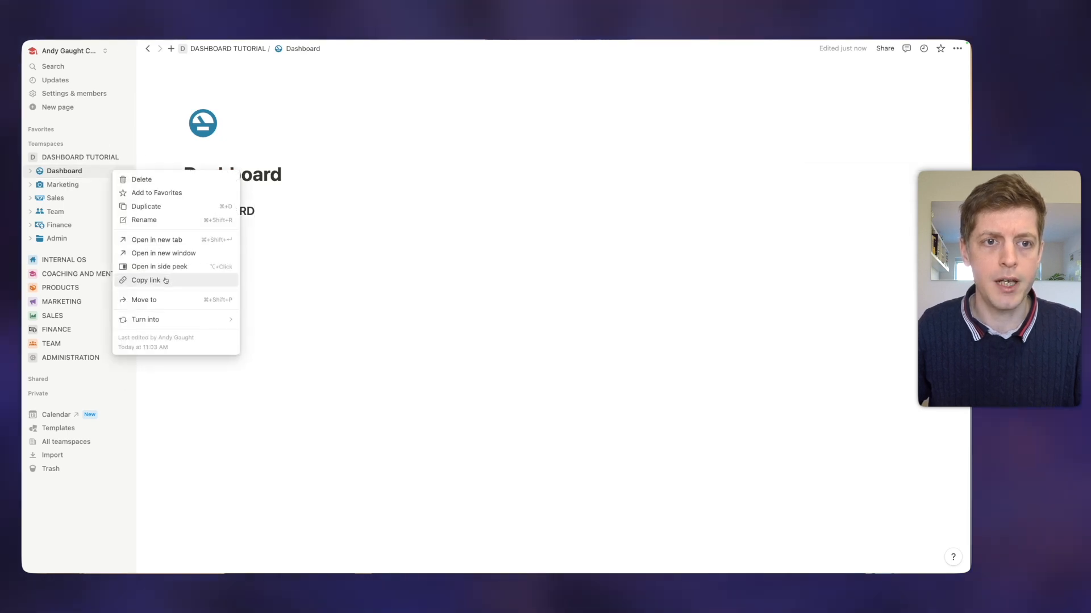
left_click(166, 280)
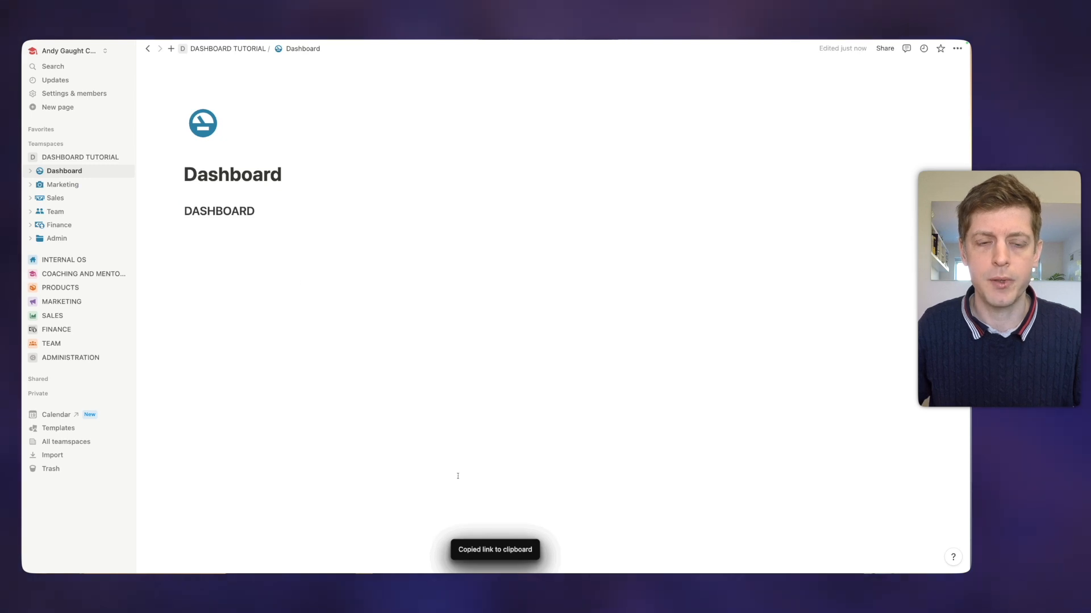
double_click(220, 212)
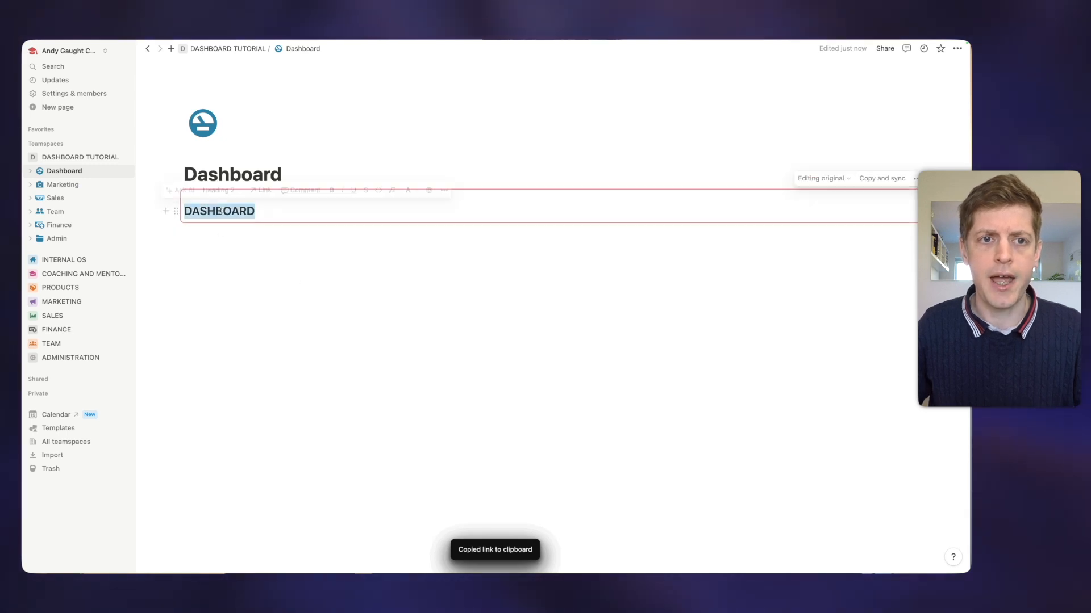
right_click(240, 264)
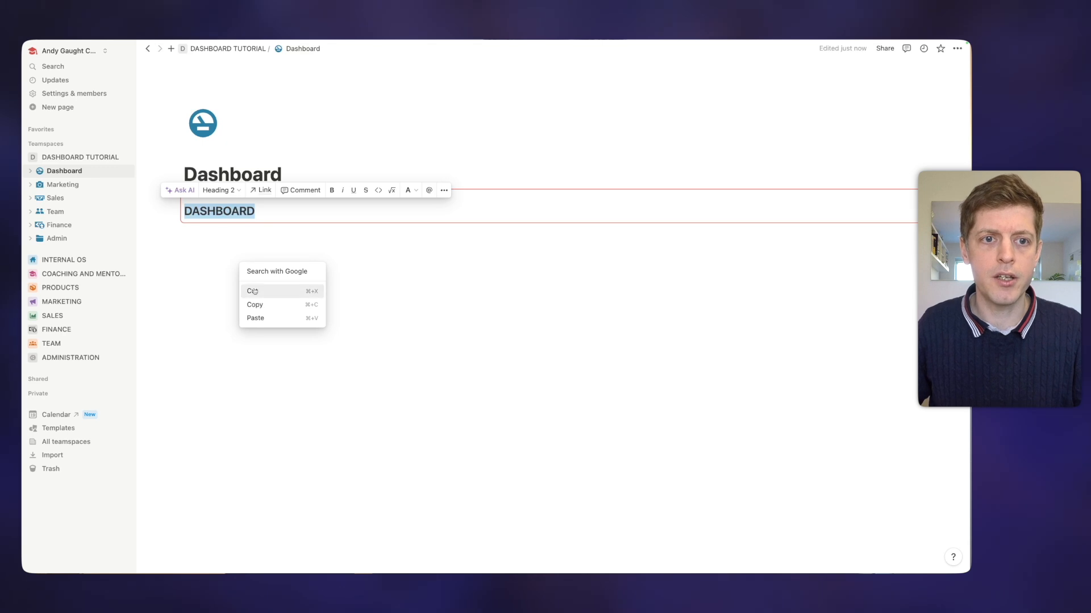
left_click(255, 318)
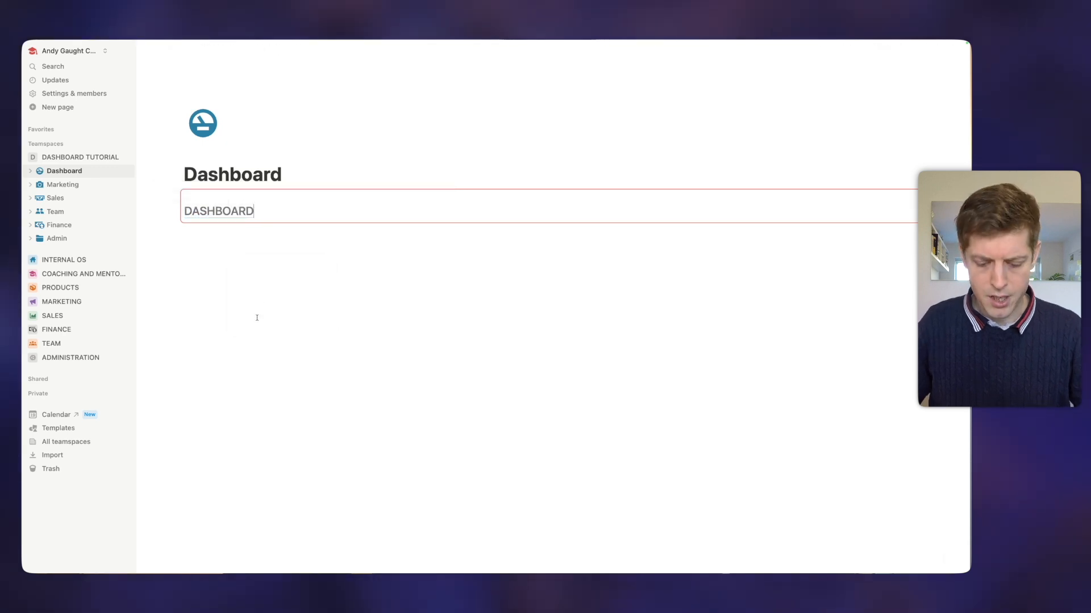
mouse_move(206, 215)
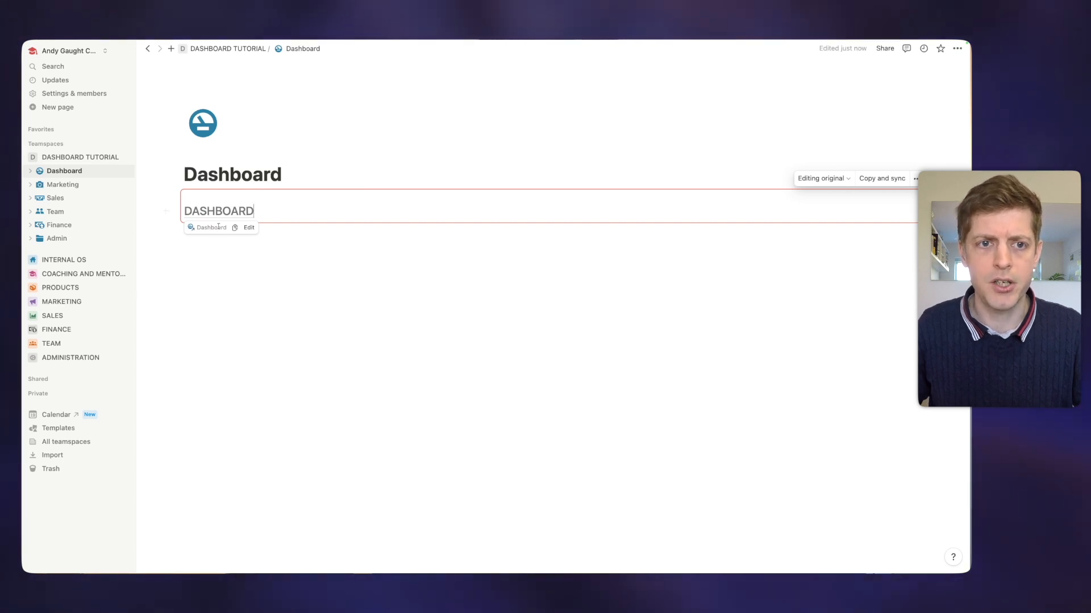
left_click(262, 211)
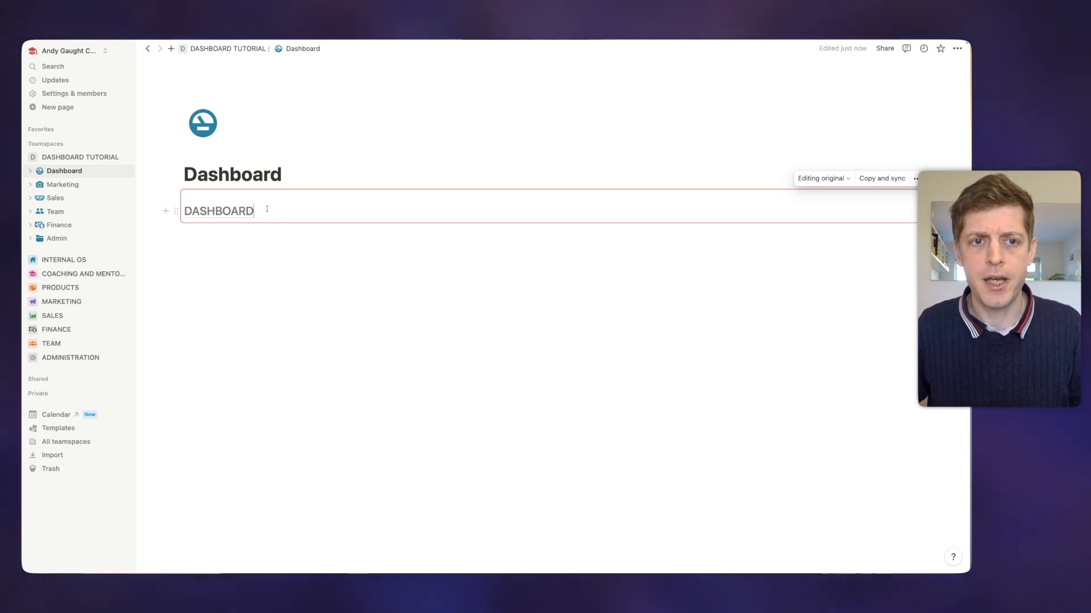
Step: Add "/// Marketing" after the DASHBOARD link, followed by a middle dot found by searching the special characters for "dot"
left_click(267, 209)
type("/// Marketing")
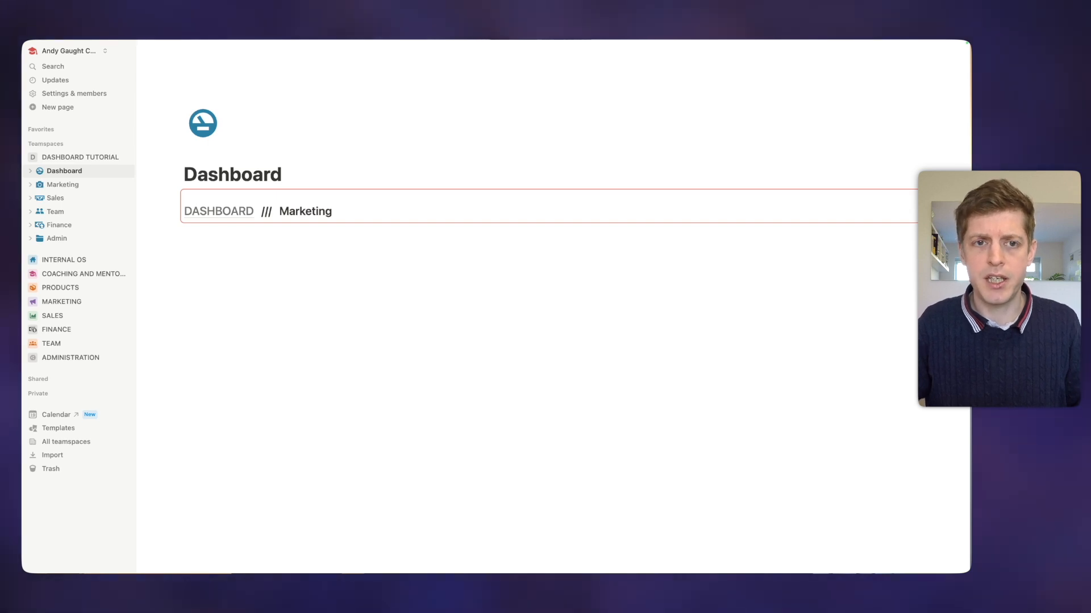
key("ctrl+super+space")
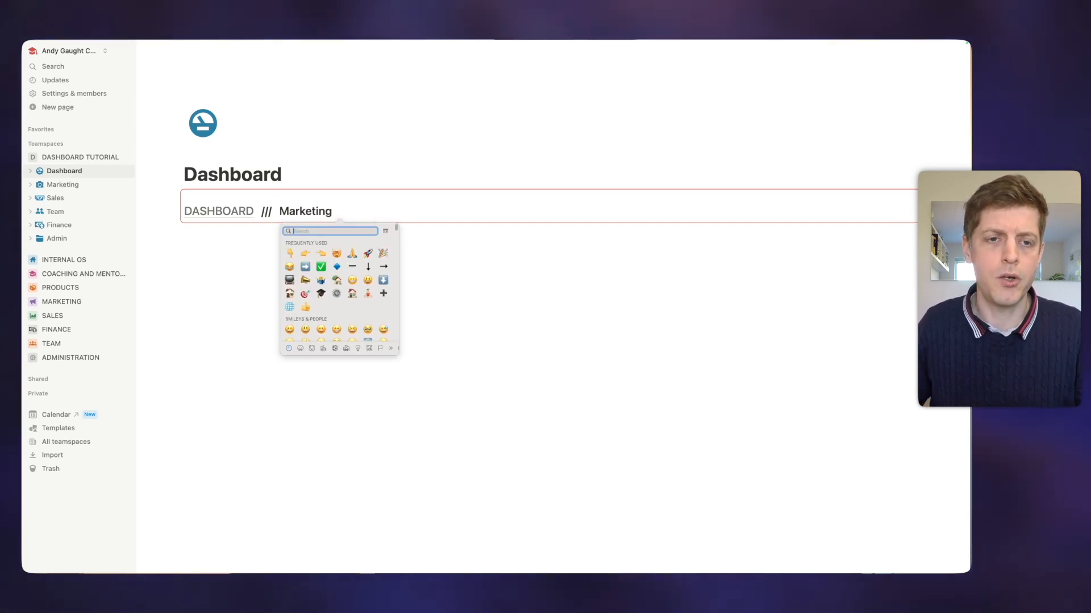
type("do")
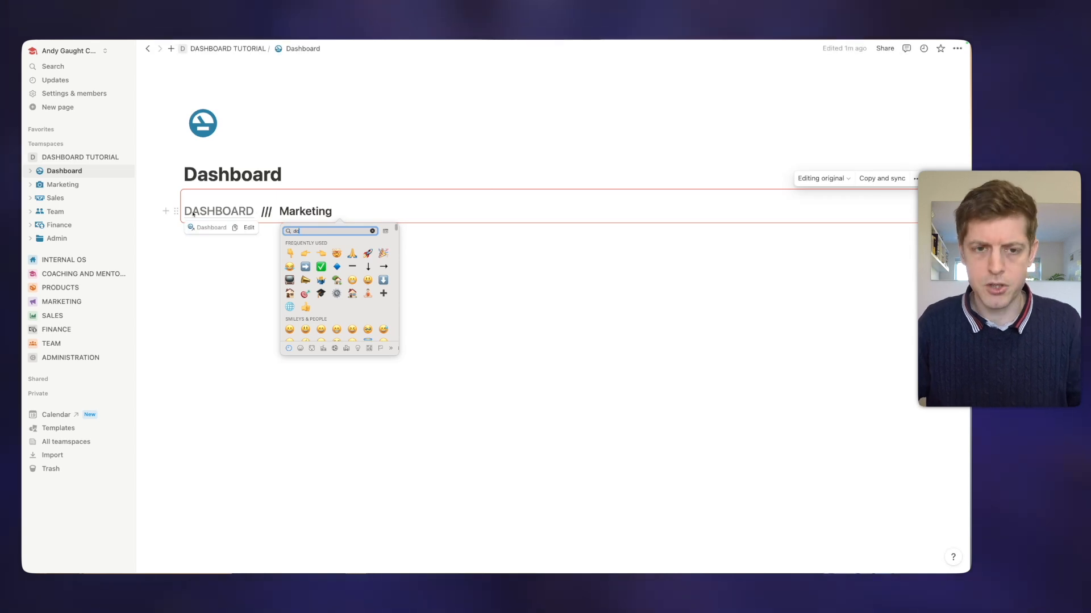
type("t")
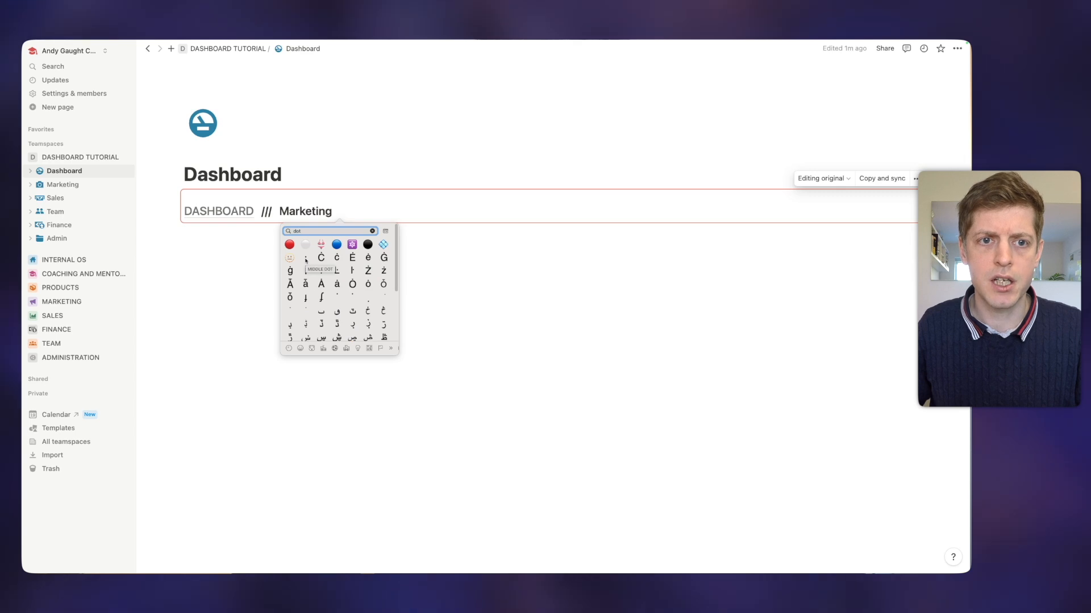
left_click(305, 261)
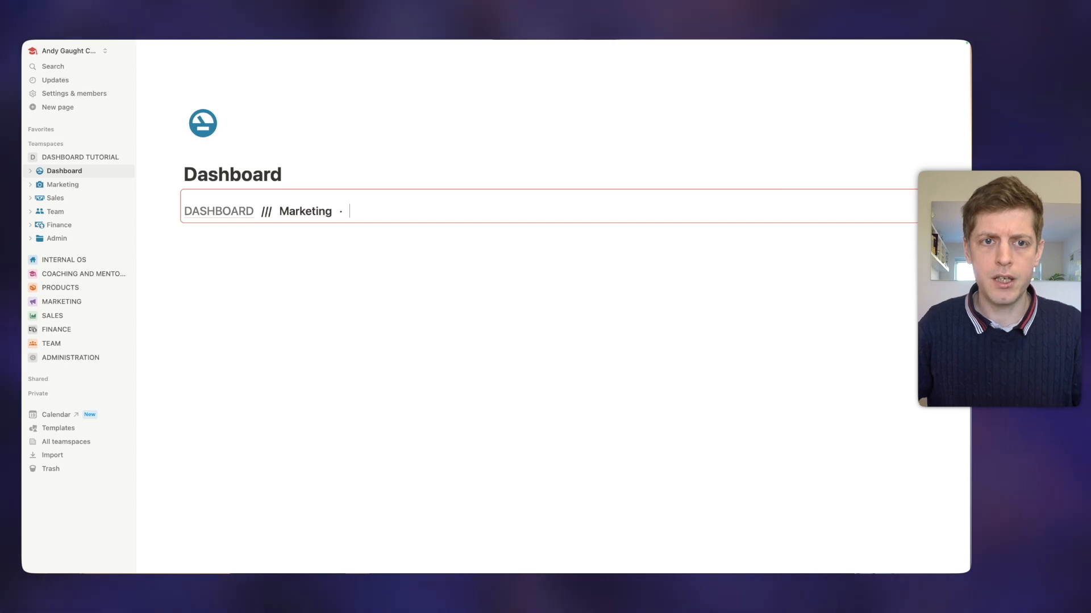
Step: Append "Sales" and another middle dot to the heading in the synced block
type("Sales")
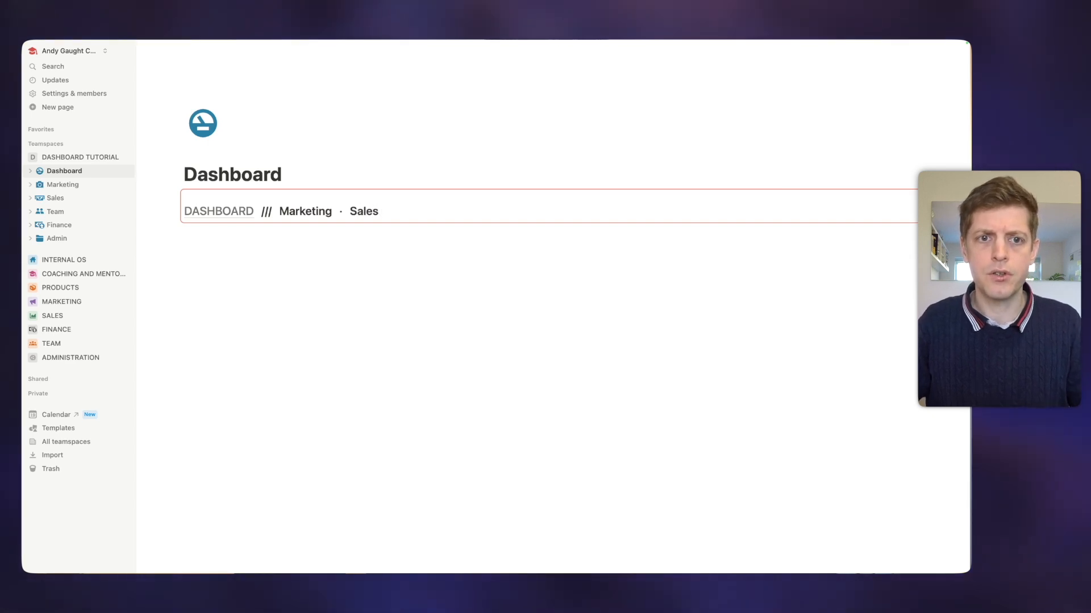
key("ctrl+super+space")
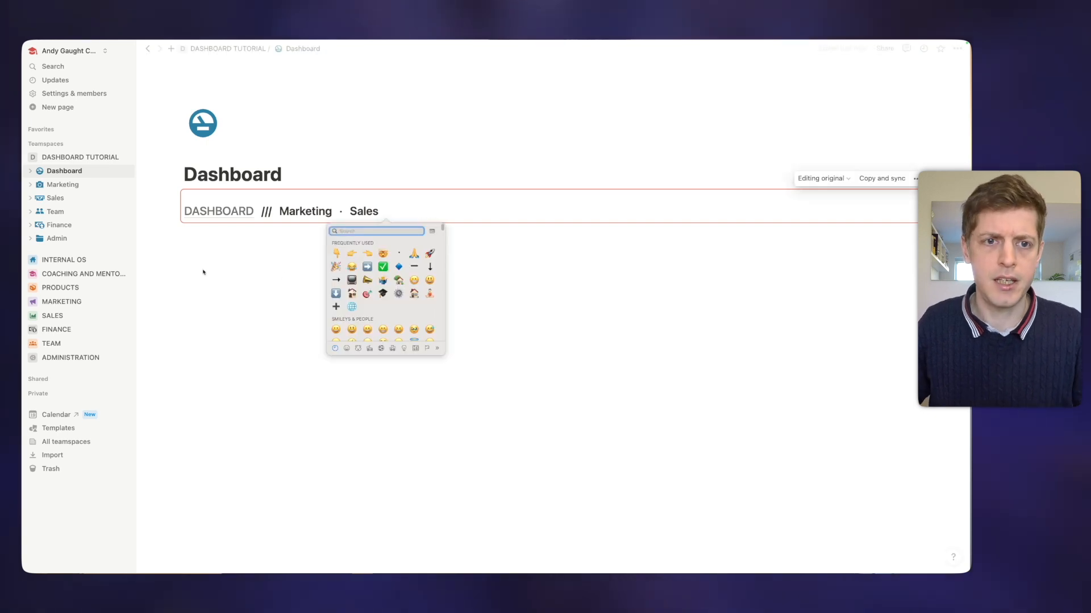
left_click(398, 254)
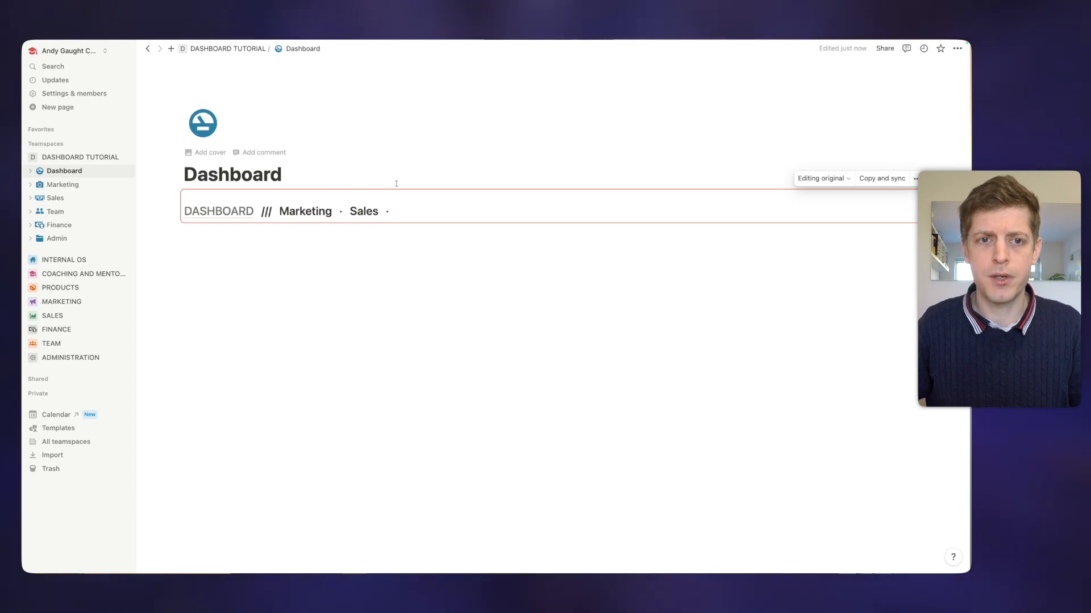
type(".")
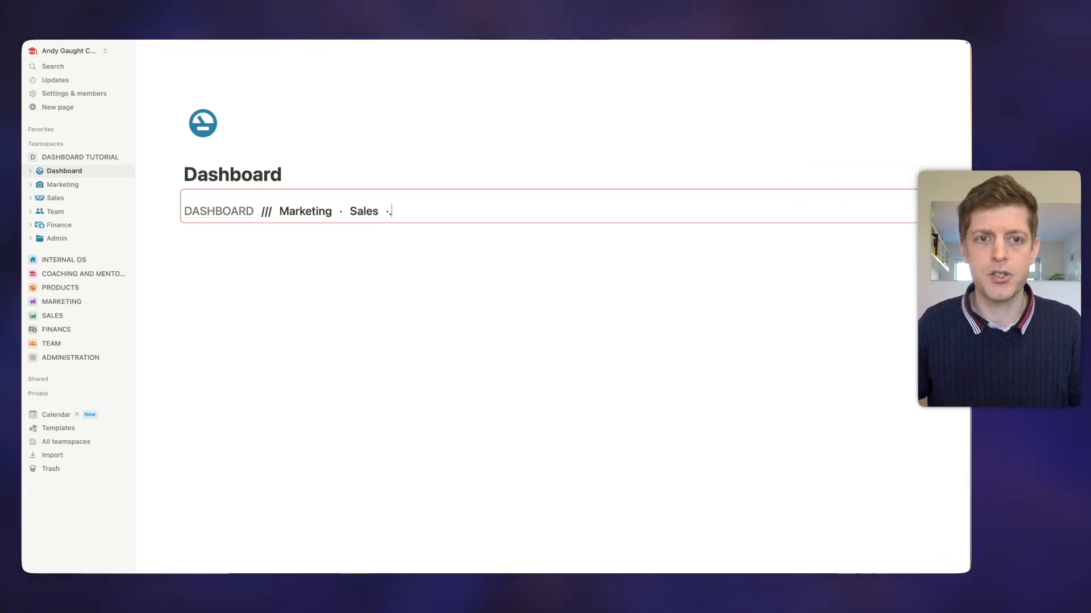
key("BackSpace")
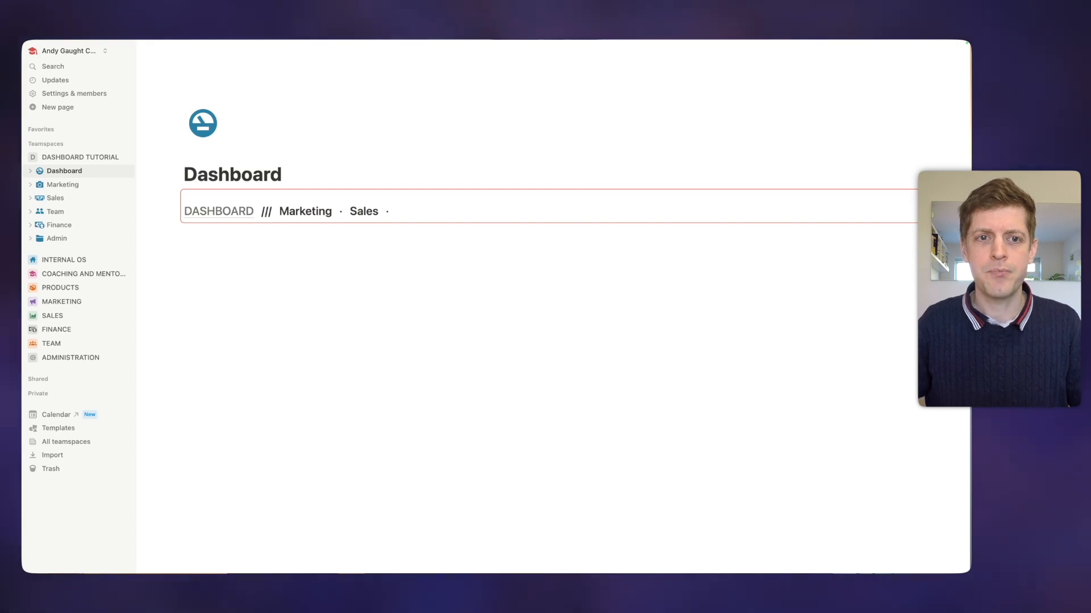
Step: Complete the heading with "Finance · Team · Admin", separating the names with middle dots
type("ance")
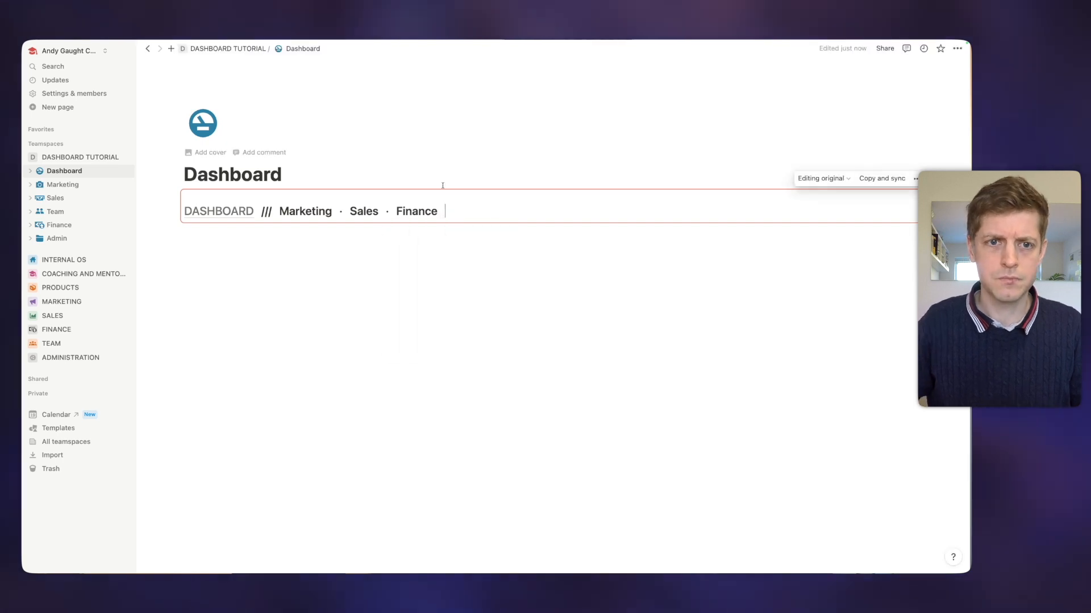
type(" · Team")
key("ctrl+super+space")
left_click(458, 255)
type("Admin")
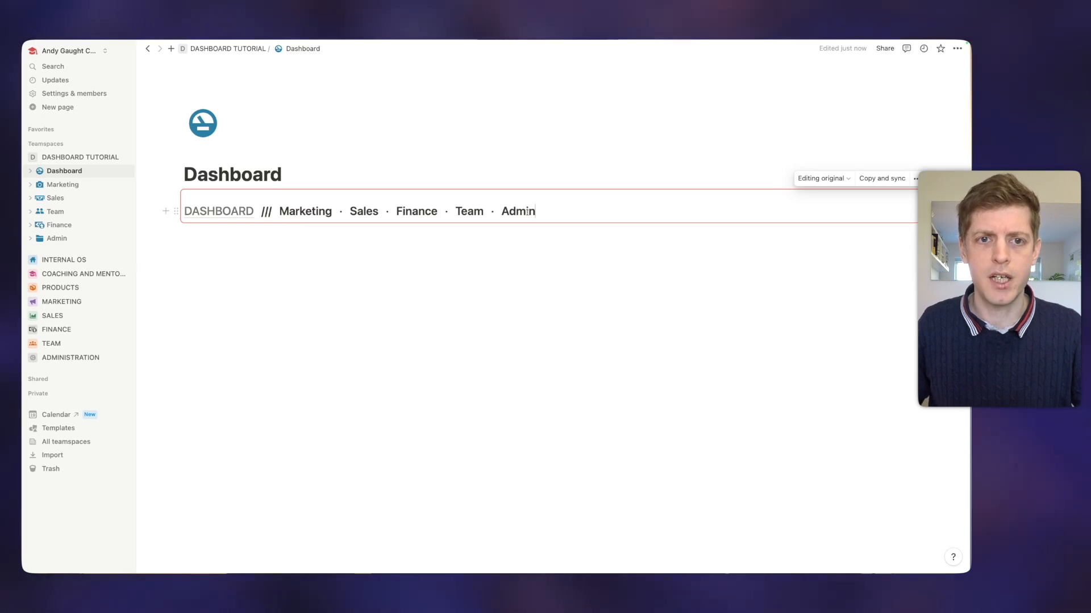
Step: Link the Marketing text in the synced heading to the Marketing page using its copied link, and test the link
mouse_move(233, 214)
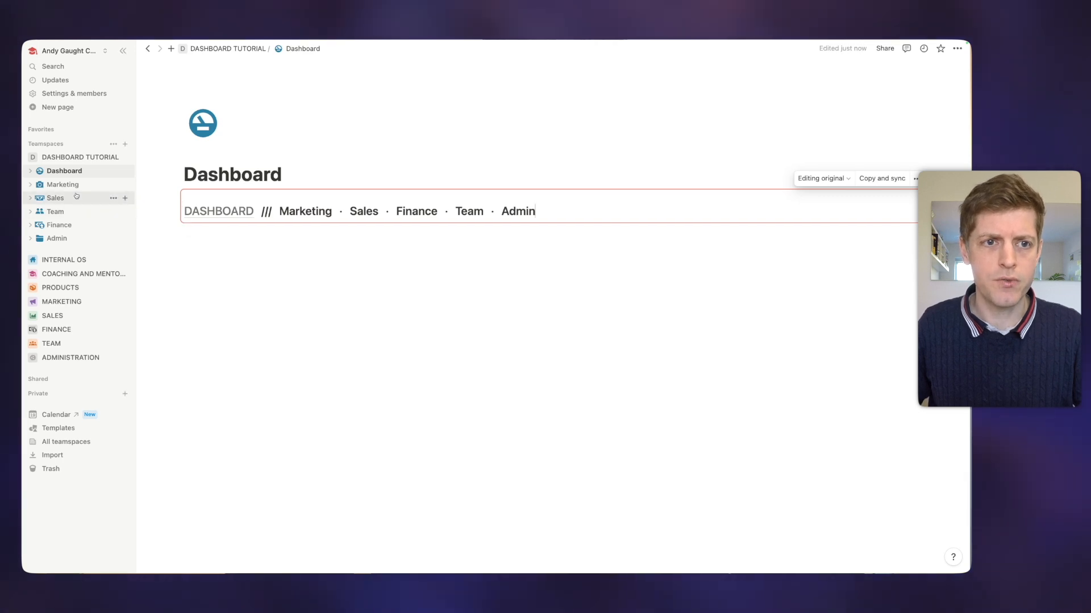
left_click(114, 184)
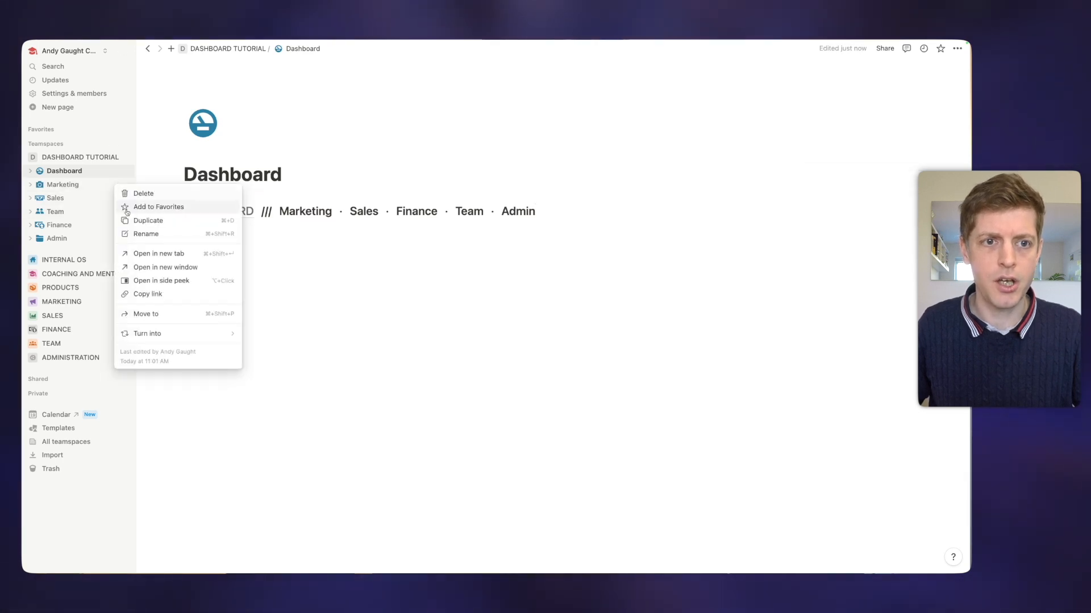
left_click(161, 294)
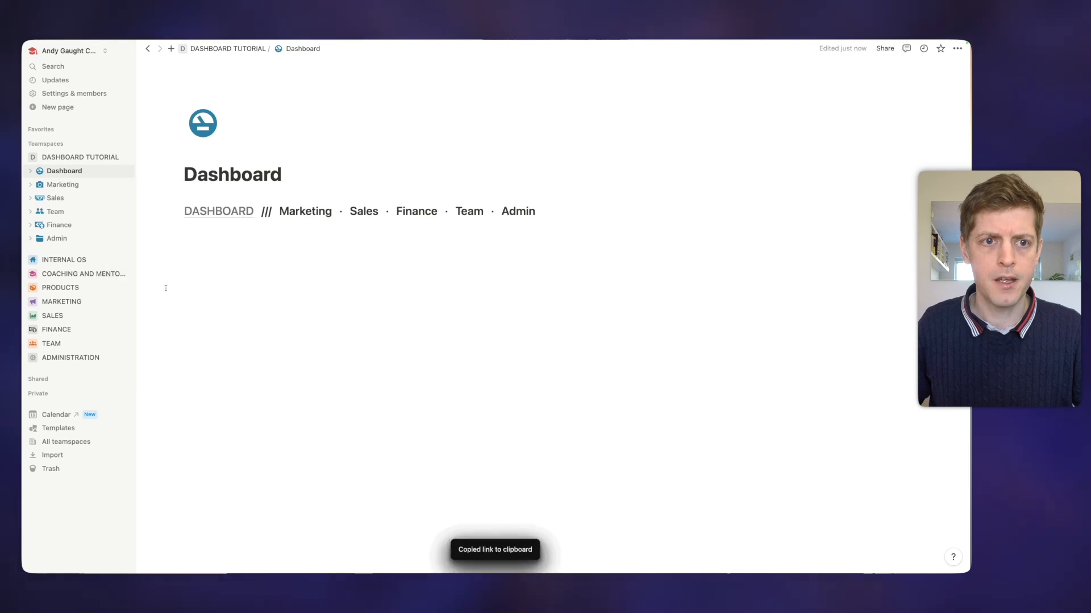
double_click(286, 211)
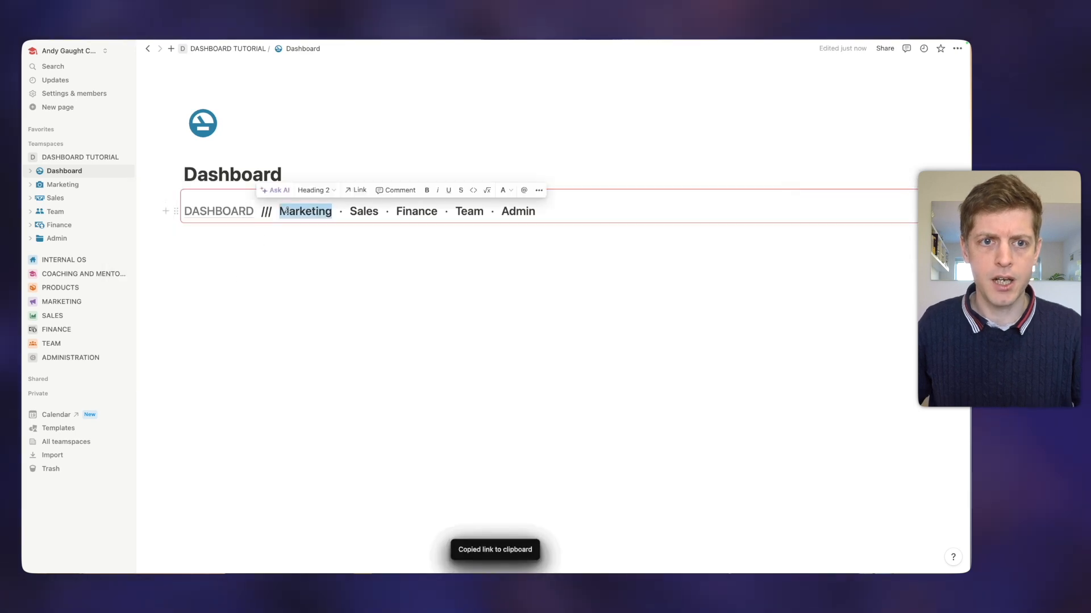
key("super+v")
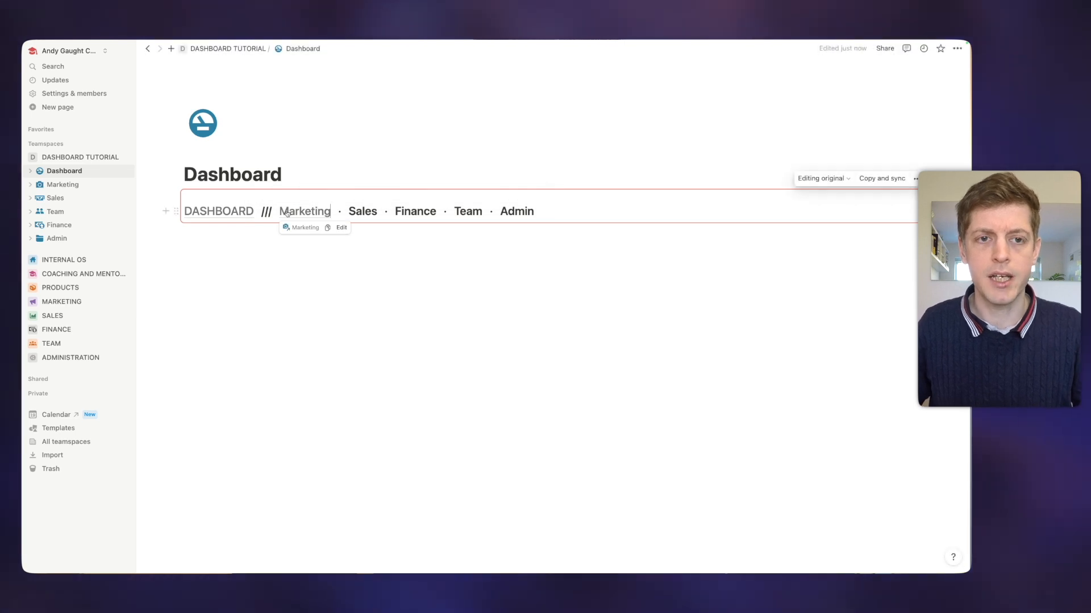
left_click(287, 213)
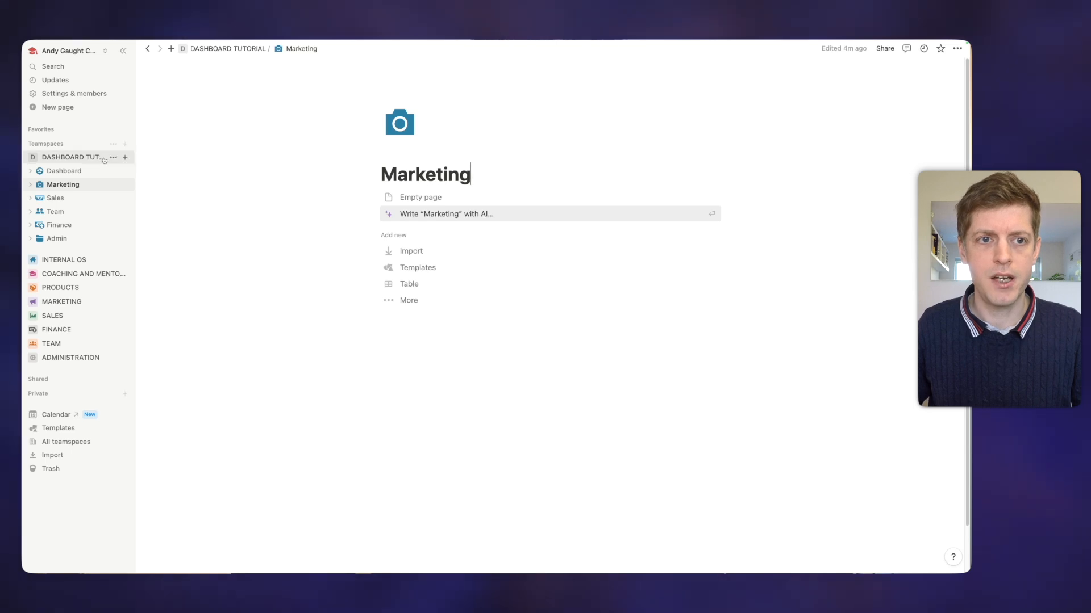
left_click(52, 171)
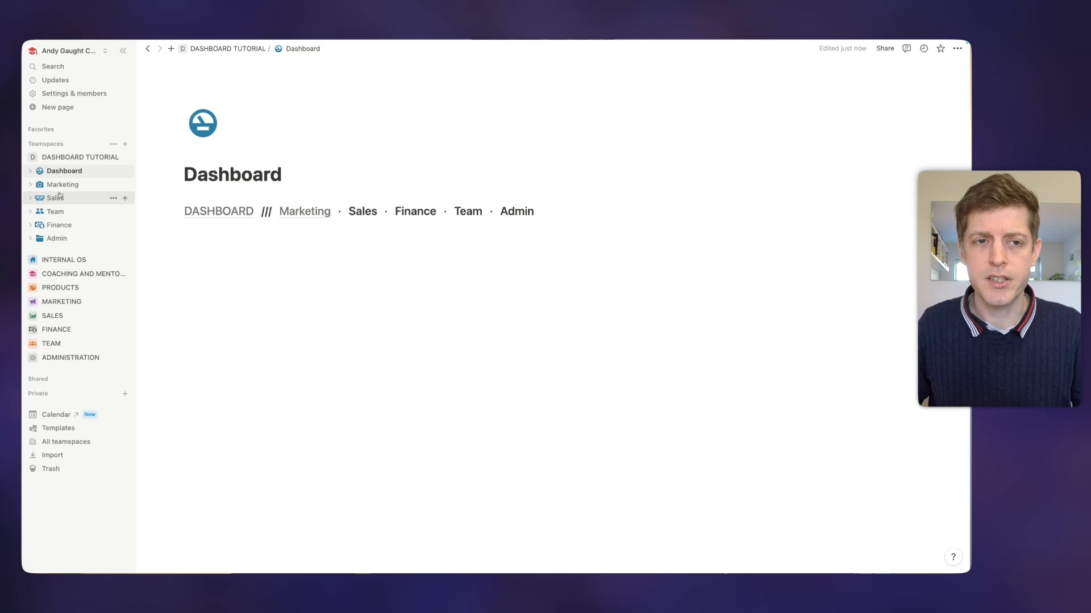
Step: Link the Sales, Finance, Team and Admin texts in the synced heading to their matching pages using copied page links
left_click(113, 198)
double_click(362, 211)
key("super+v")
left_click(113, 225)
double_click(516, 211)
key("super+v")
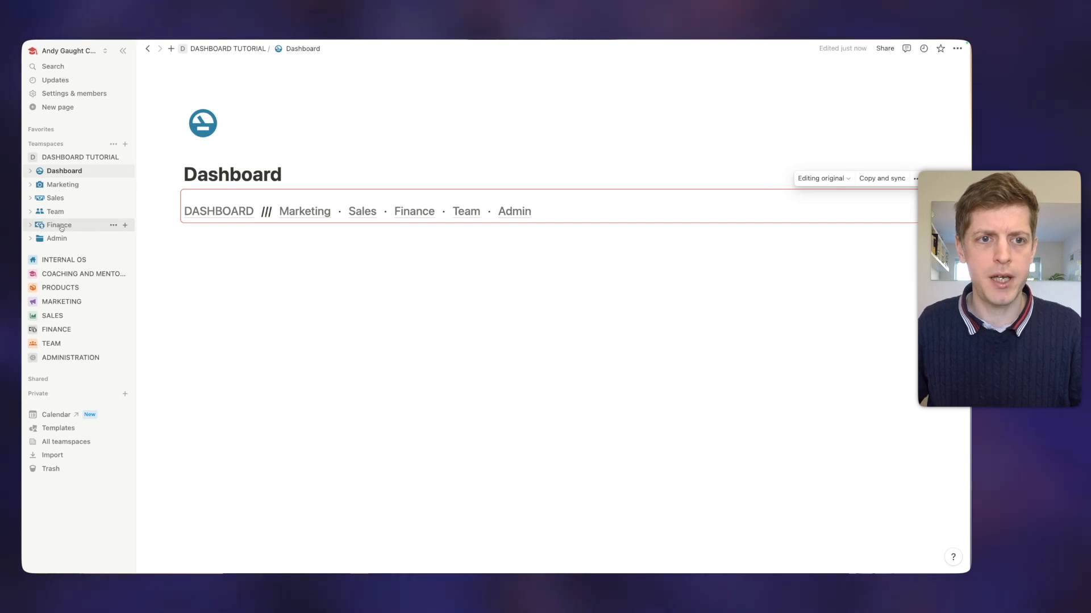
Step: Move the Finance page above Team in the teamspace's page list, and test the heading's Finance link
left_click_drag(57, 225, 56, 209)
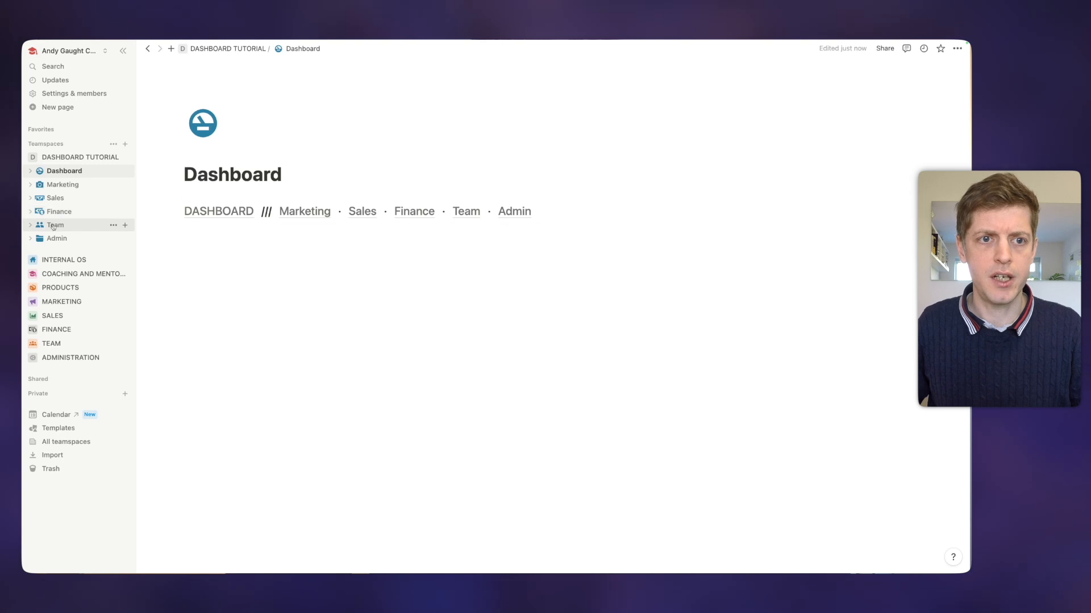
mouse_move(218, 211)
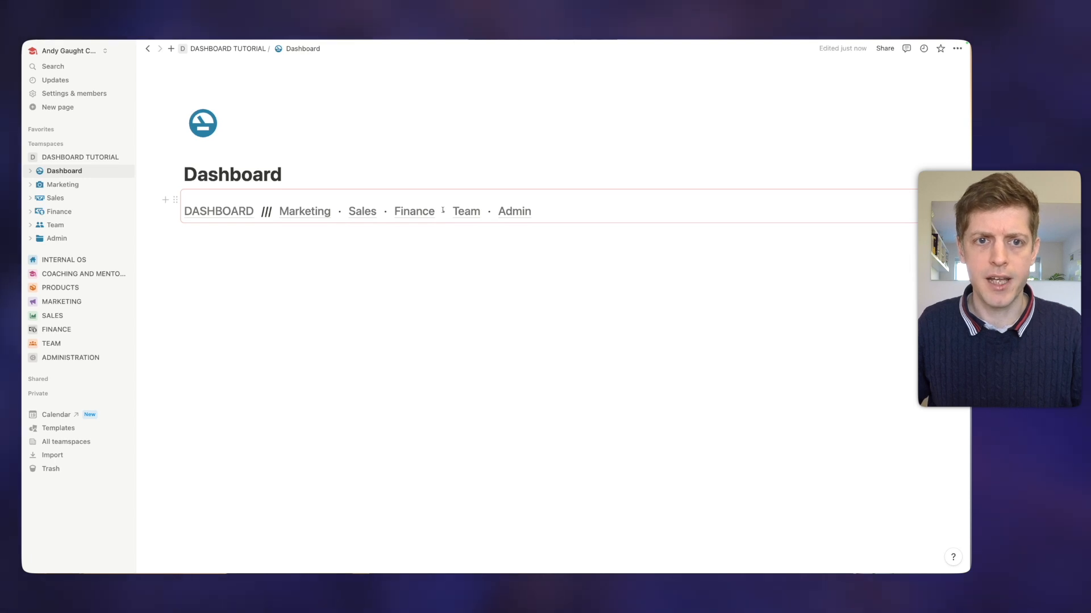
left_click(415, 211)
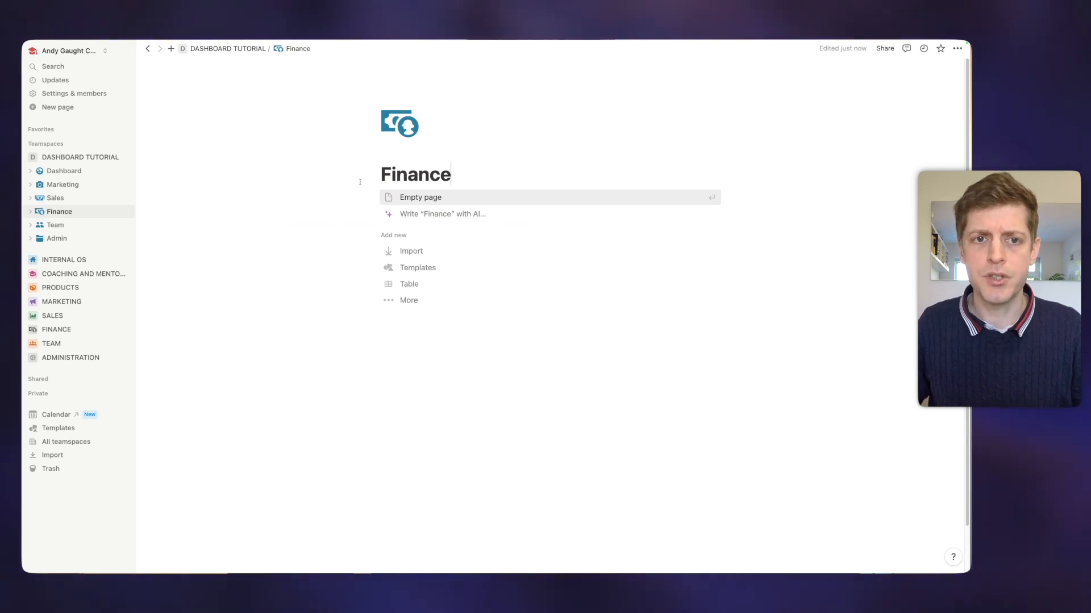
left_click(60, 171)
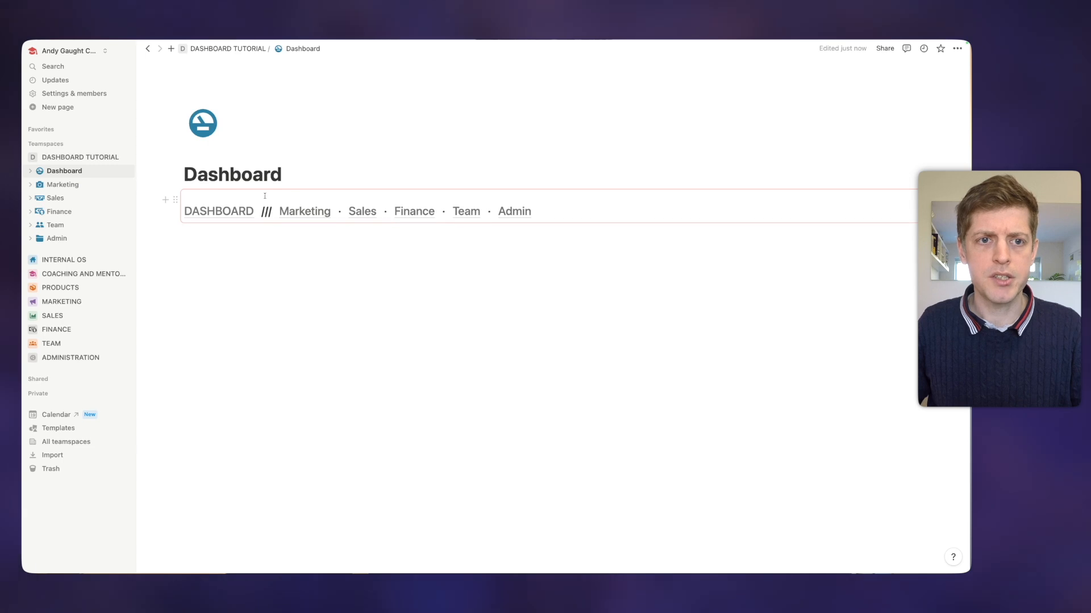
Step: Copy the Dashboard's navigation block for syncing, and set the Marketing page to full width
left_click(695, 203)
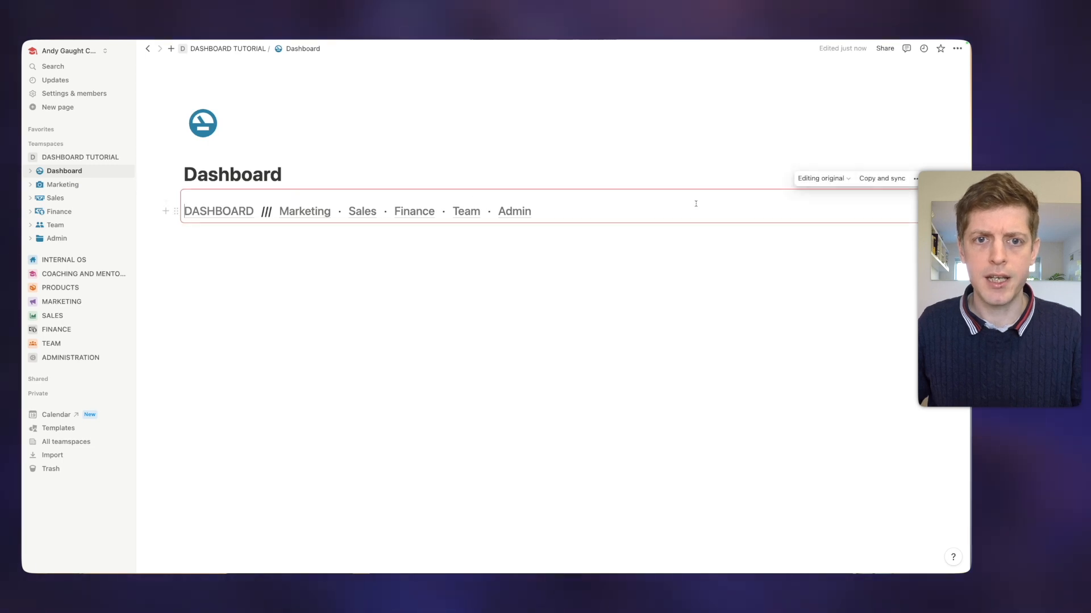
left_click(868, 179)
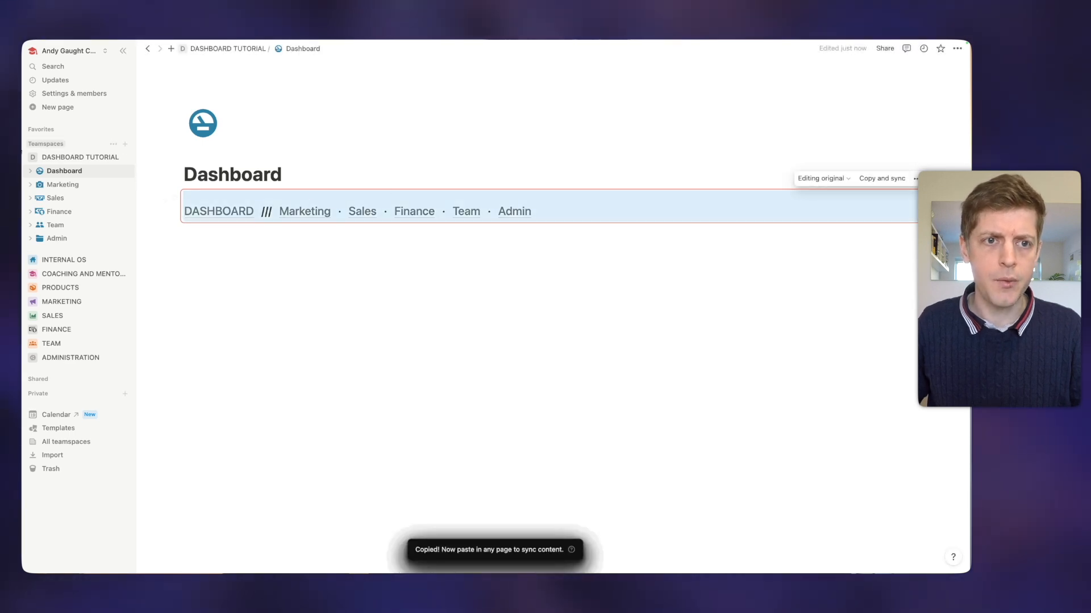
left_click(59, 184)
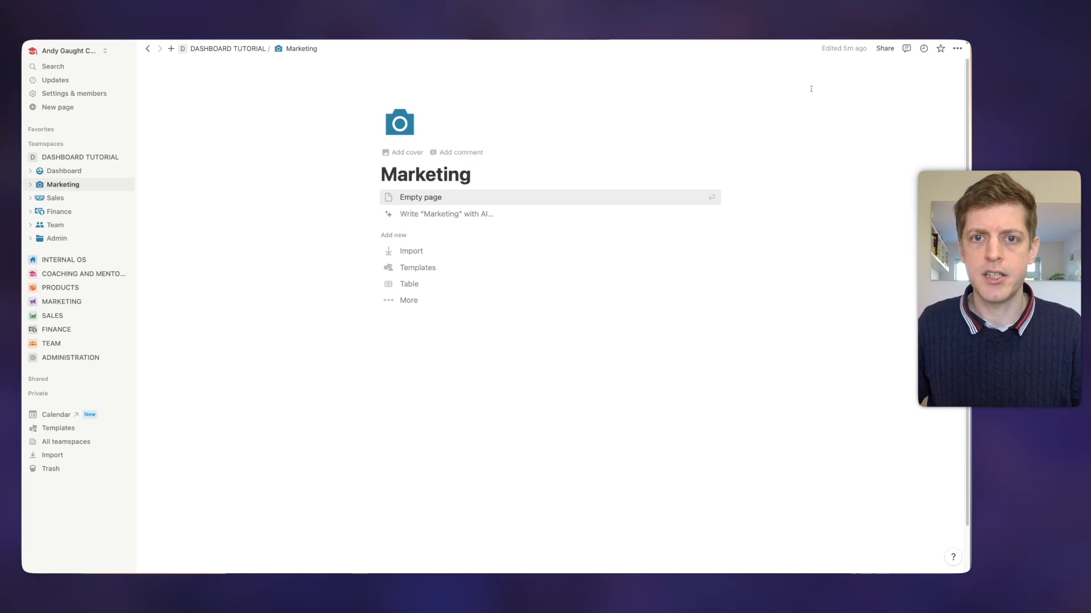
left_click(957, 48)
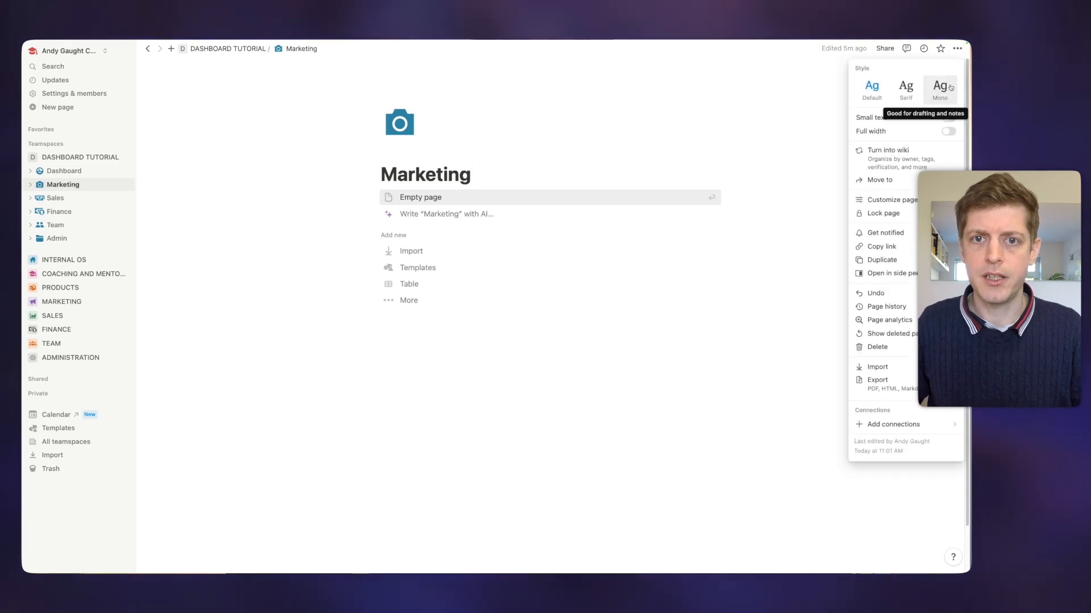
left_click(948, 132)
left_click(308, 174)
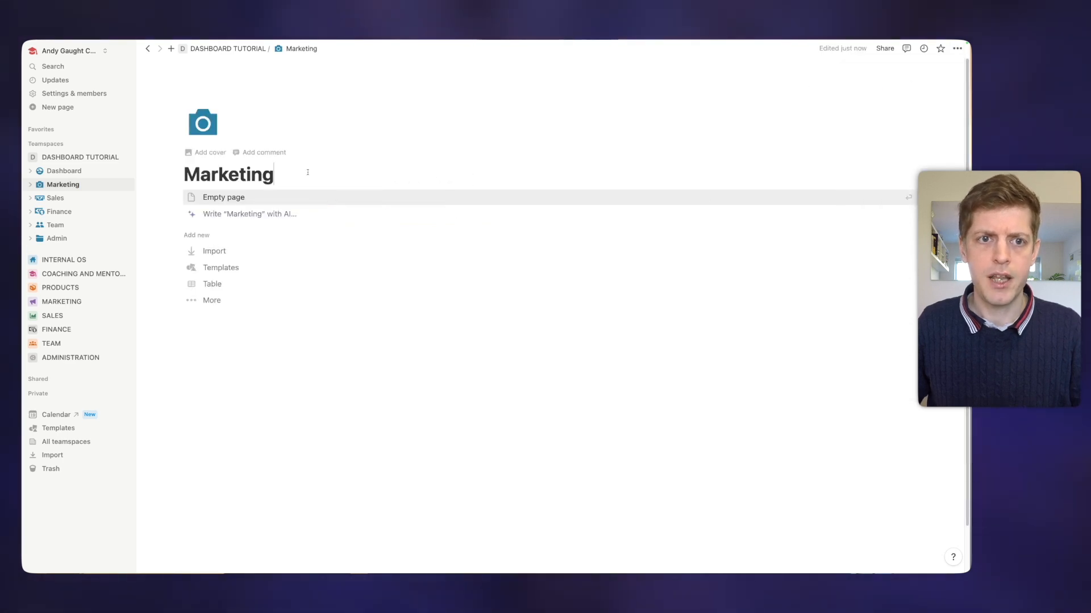
Step: Paste the synced navigation block into the body of the Marketing page, below its title
key("Return")
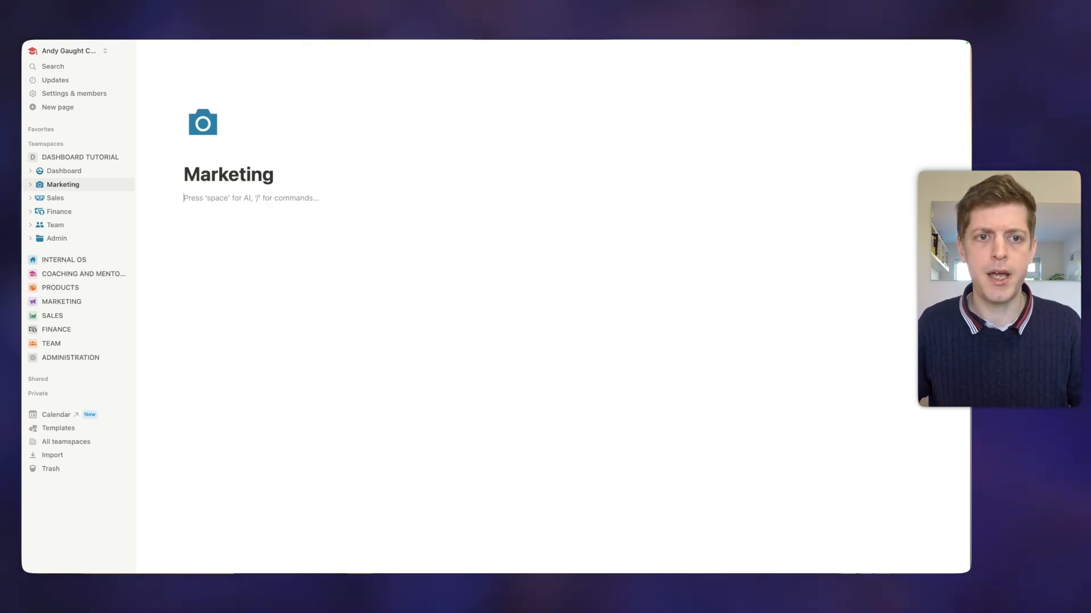
key("super+v")
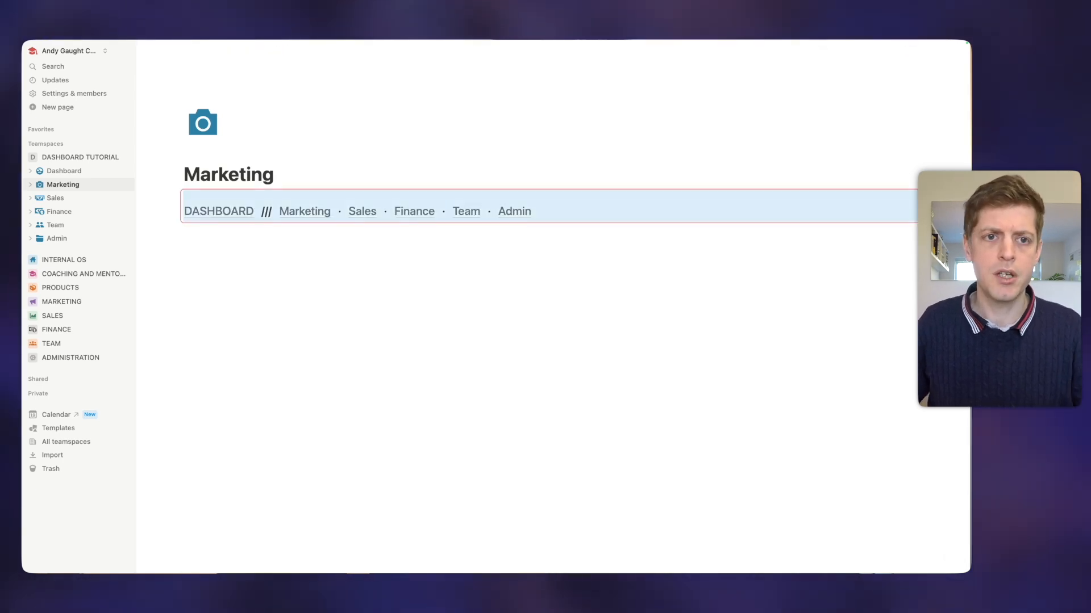
left_click(271, 260)
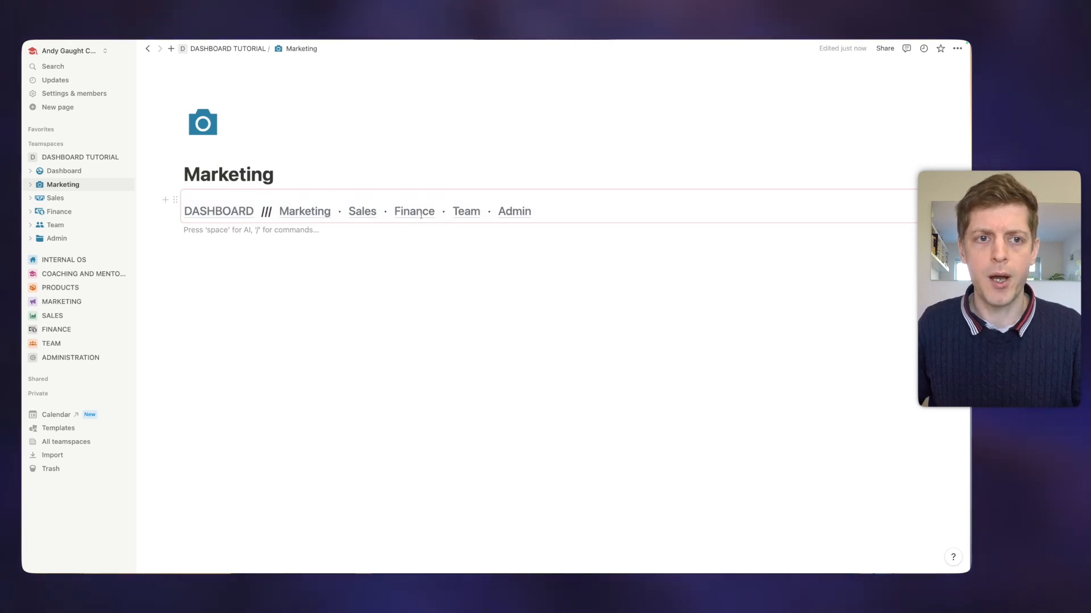
Step: Follow the Dashboard, Marketing, Sales, Finance, Team and Admin links in the synced heading to test navigation between the pages
left_click(222, 213)
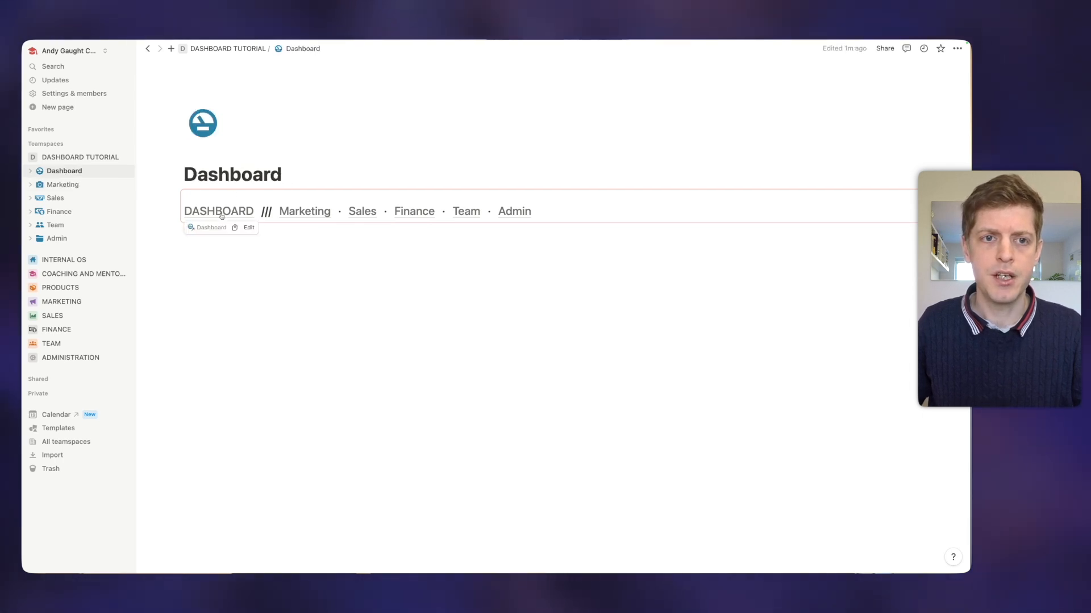
left_click(297, 212)
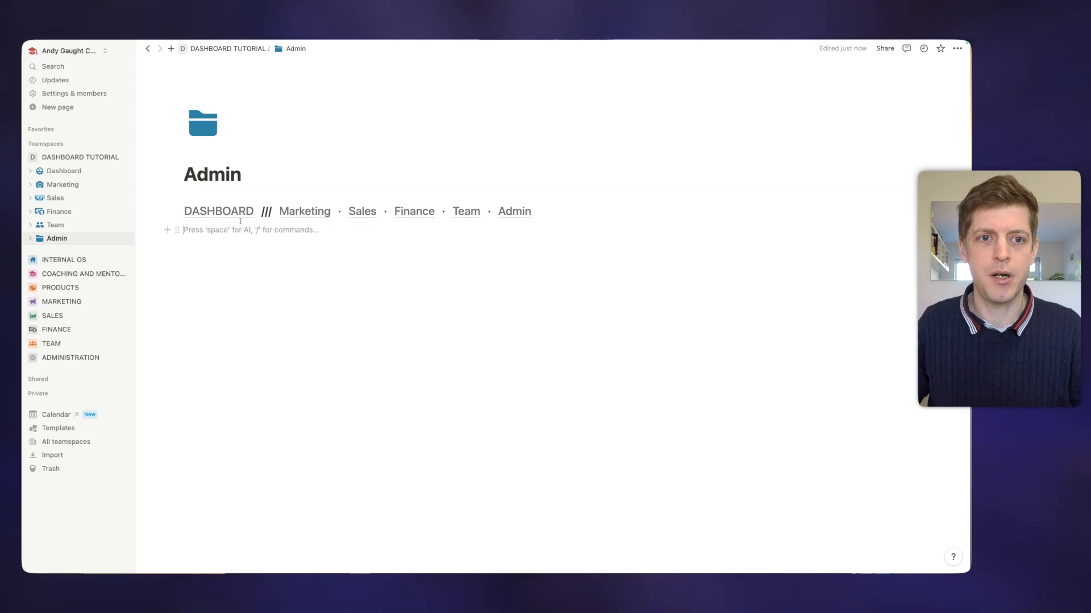
left_click(233, 214)
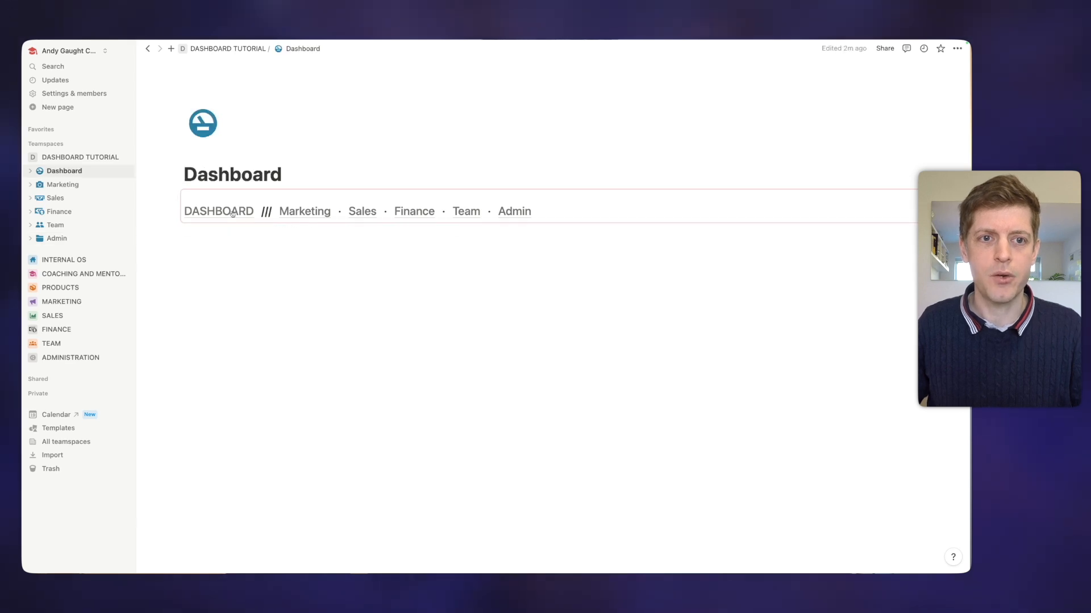
left_click(315, 213)
left_click(364, 209)
left_click(406, 210)
left_click(466, 212)
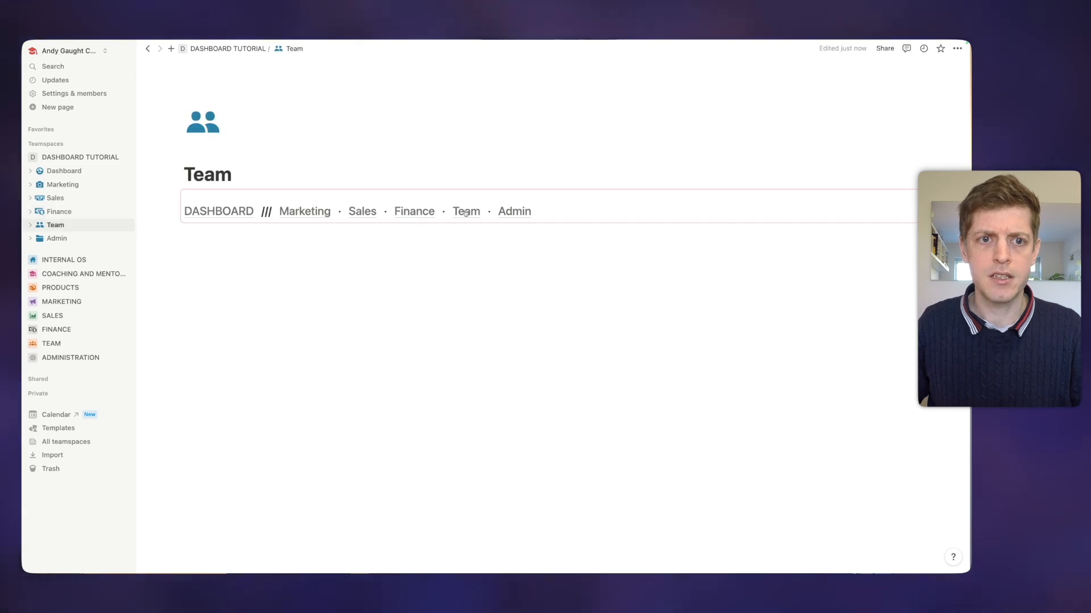
left_click(502, 213)
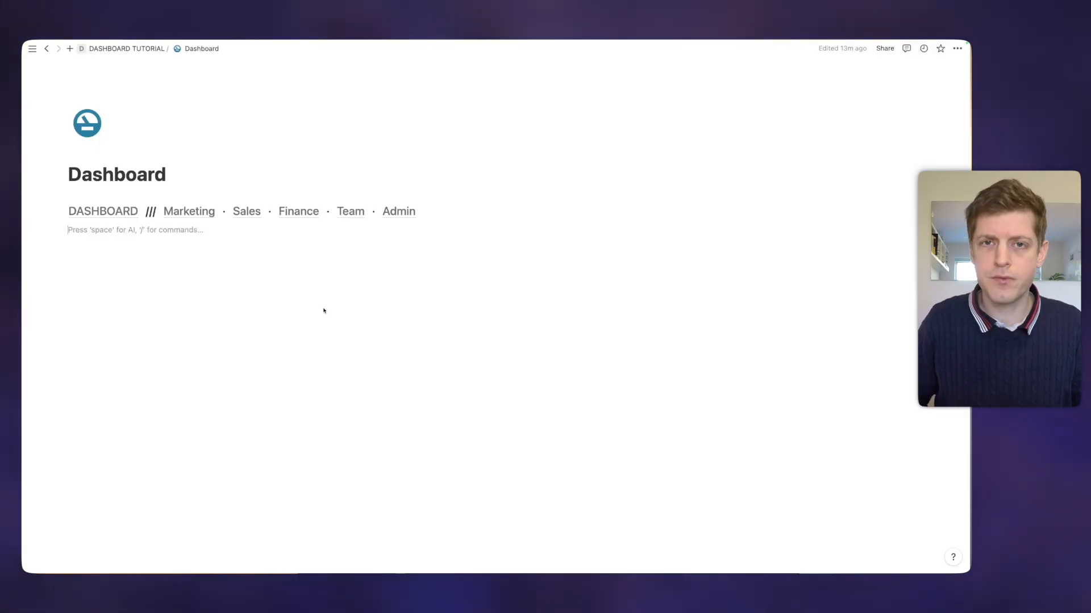
Step: Insert a three-column layout below the navigation heading on the Dashboard page
type("/col3")
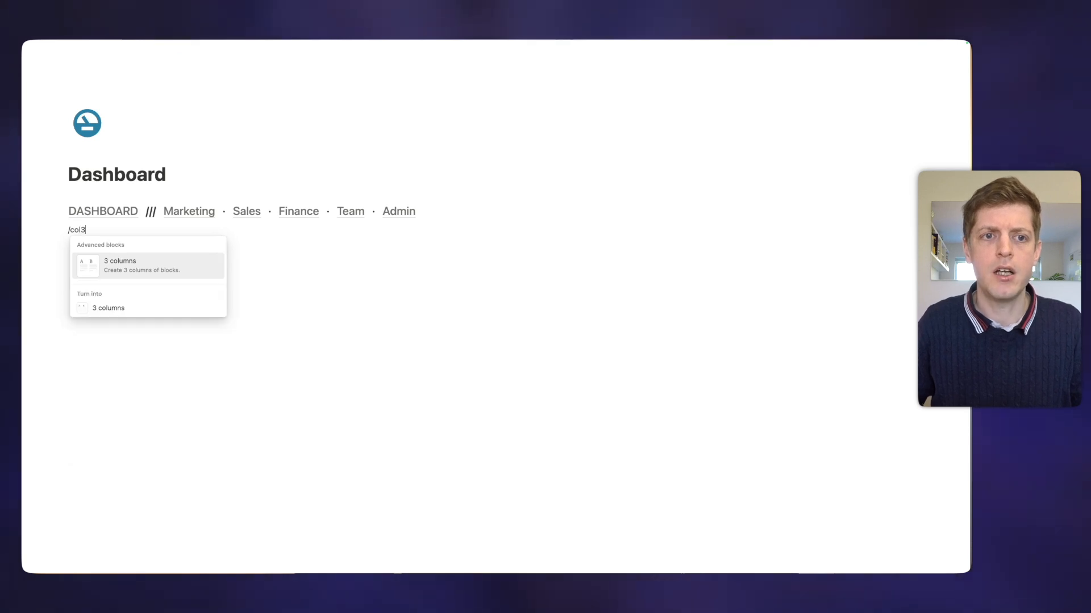
key("Return")
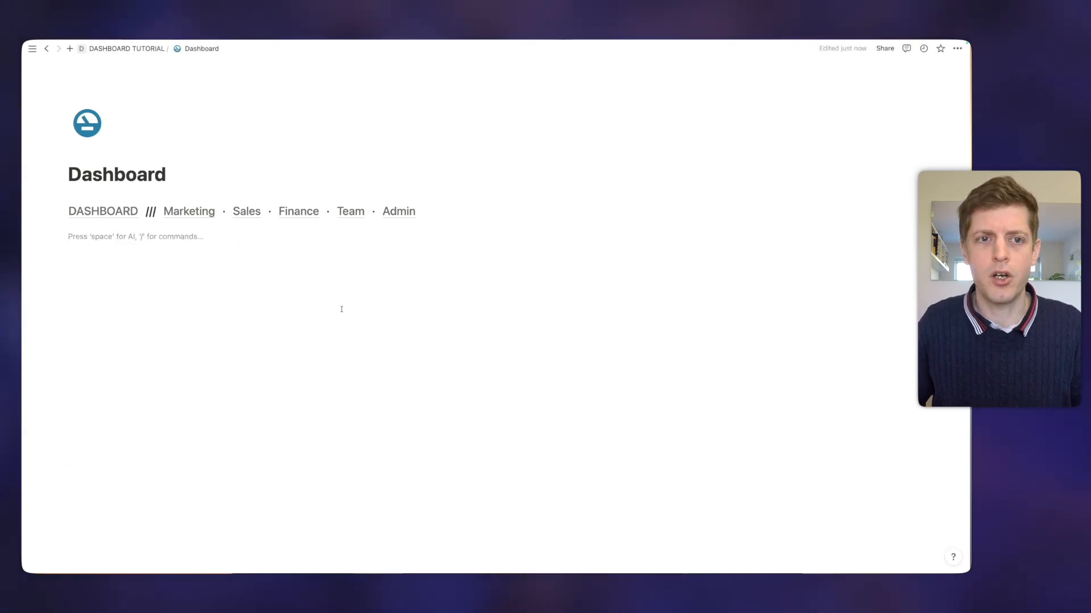
mouse_move(62, 238)
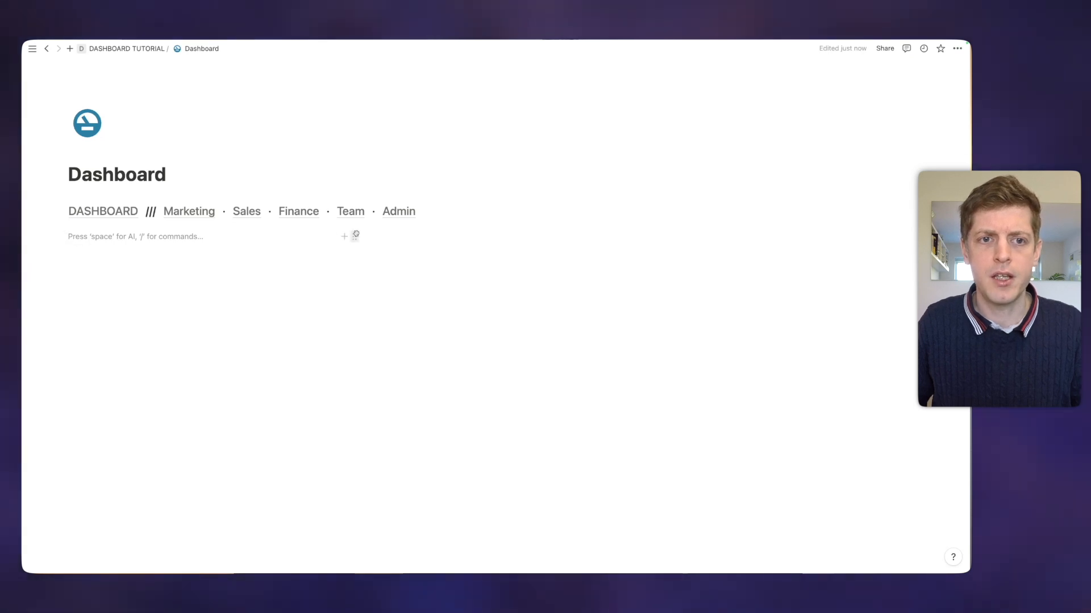
mouse_move(637, 227)
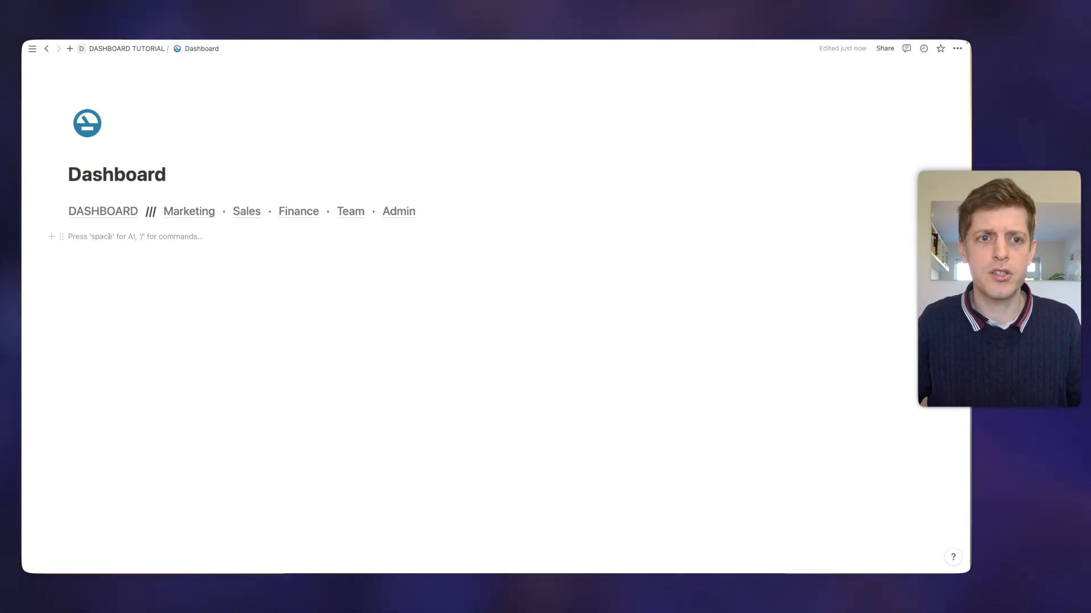
Step: Add a Heading 3 reading "goals" with a divider beneath it in the first column
type("###")
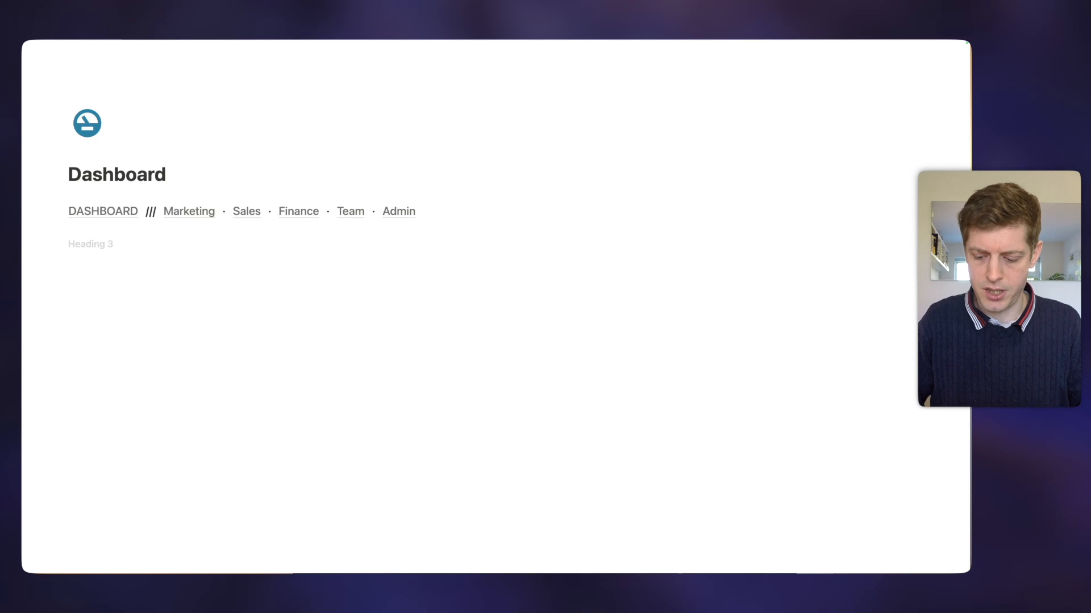
type(" goal")
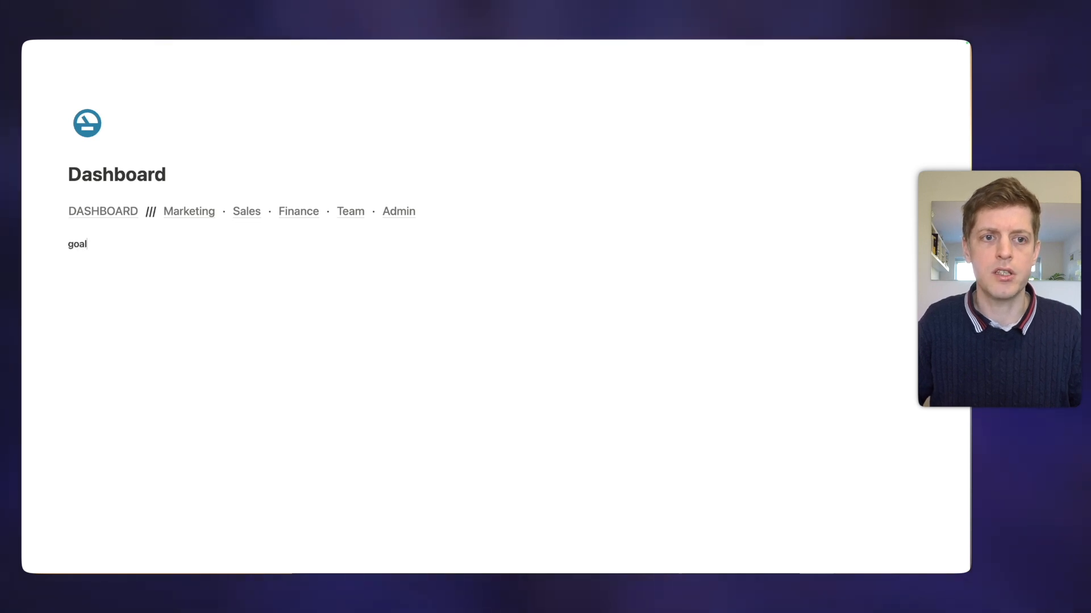
type("s")
key("Return")
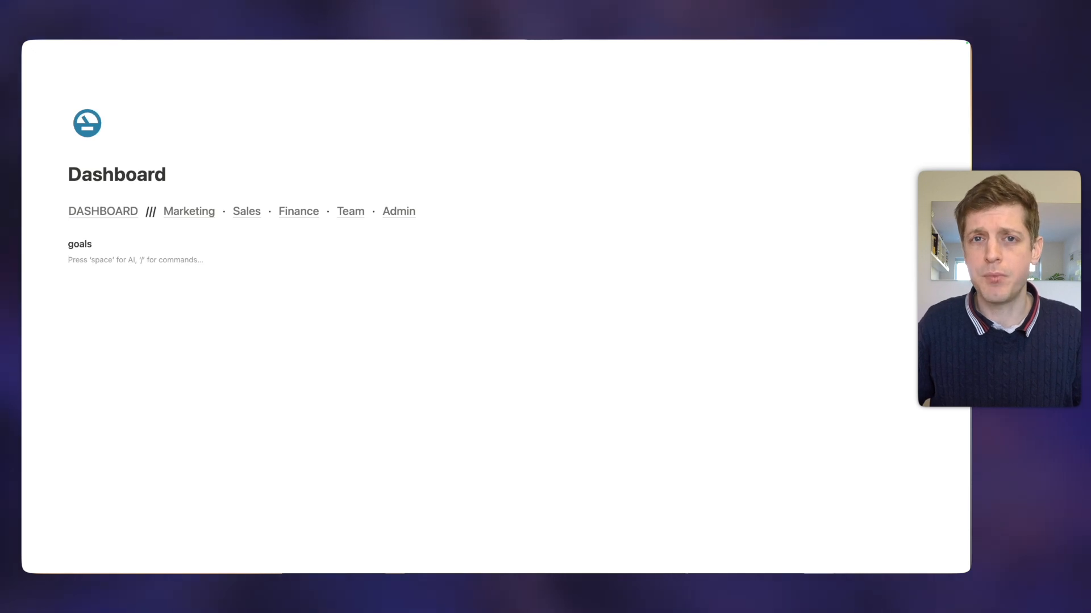
type("---")
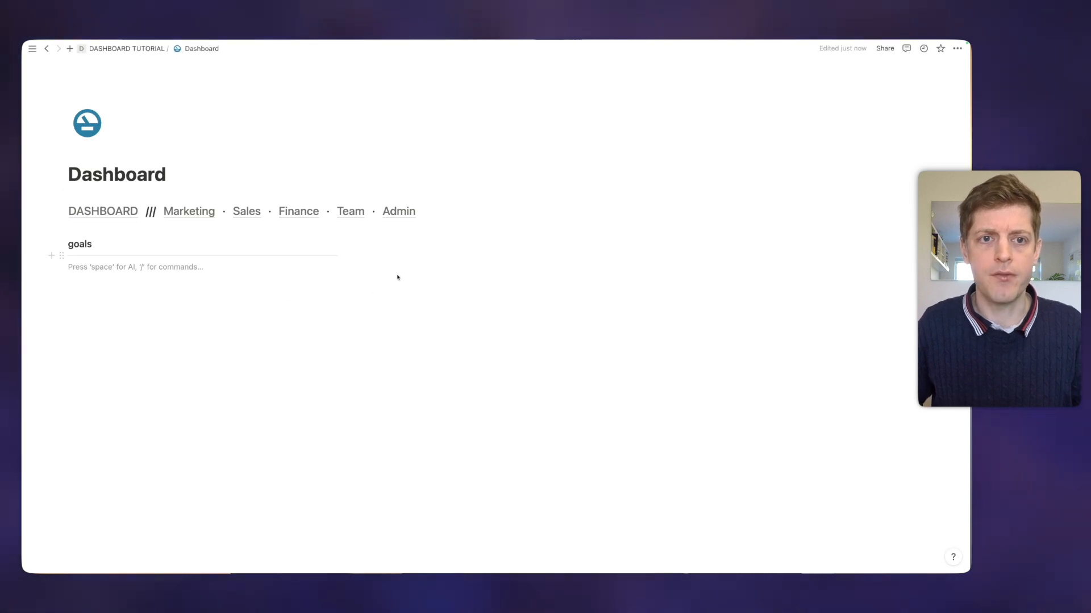
Step: Add a Heading 3 reading "okrs" with a divider beneath it in the second column
left_click(387, 245)
type("### ")
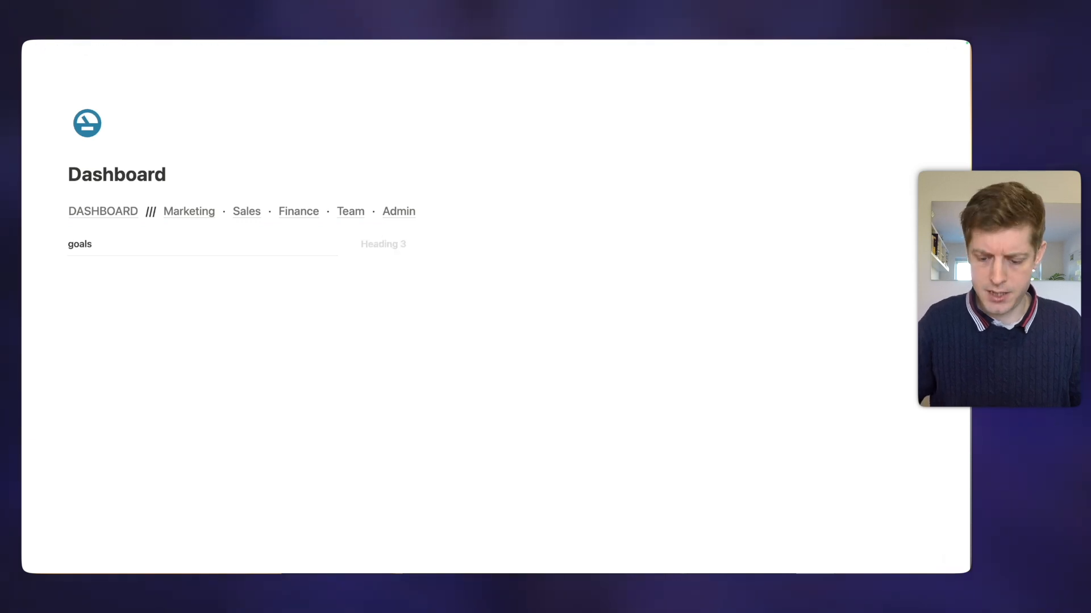
type("okrs")
key("Return")
type("---")
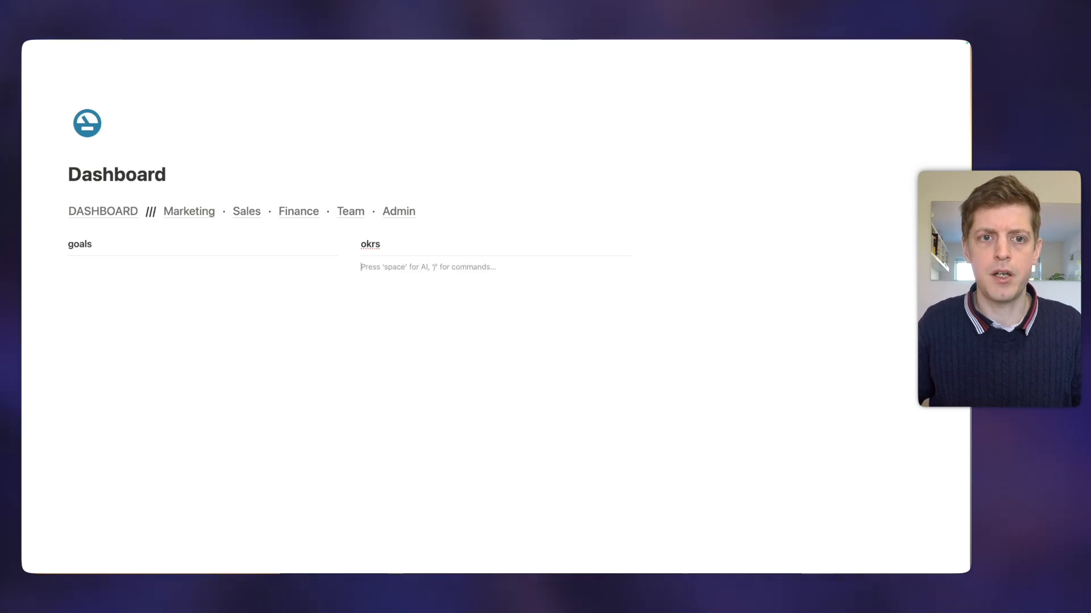
Step: Add a Heading 3 reading "projects" with a divider beneath it in the third column
left_click(783, 243)
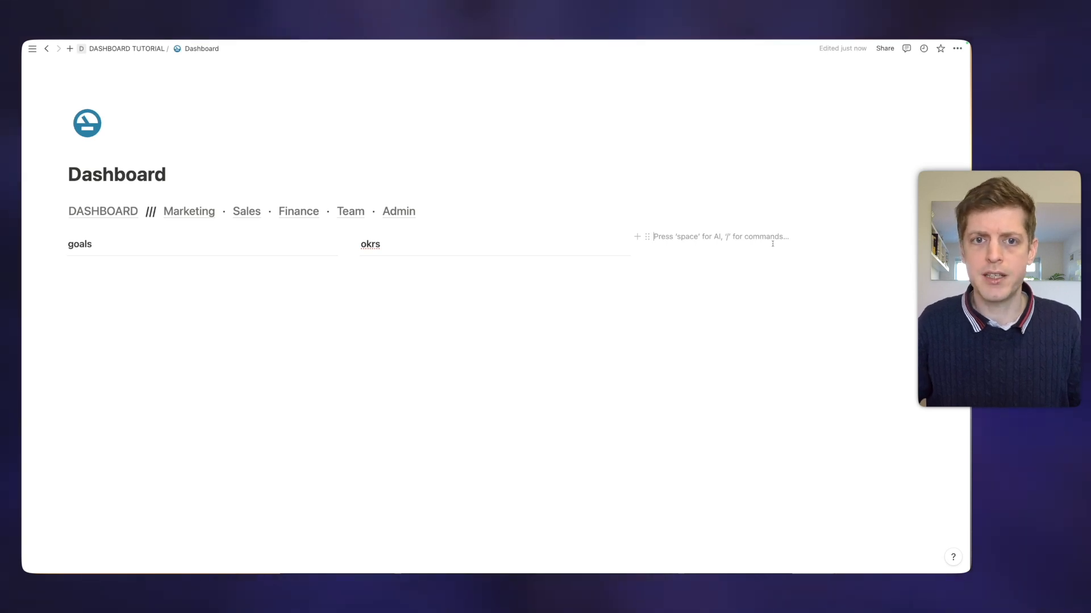
type("###")
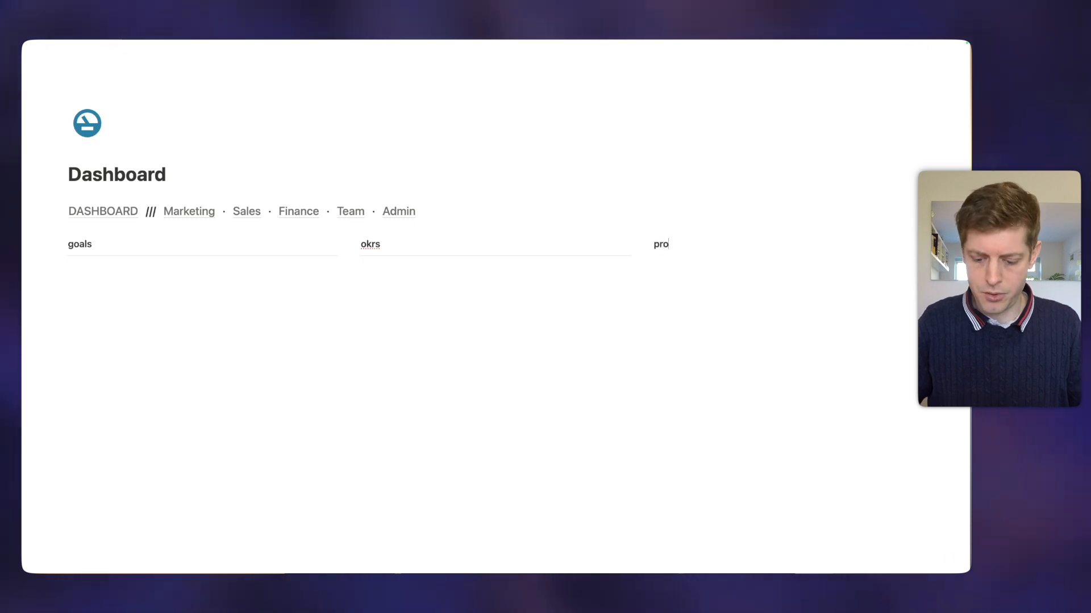
key("Return")
type("---")
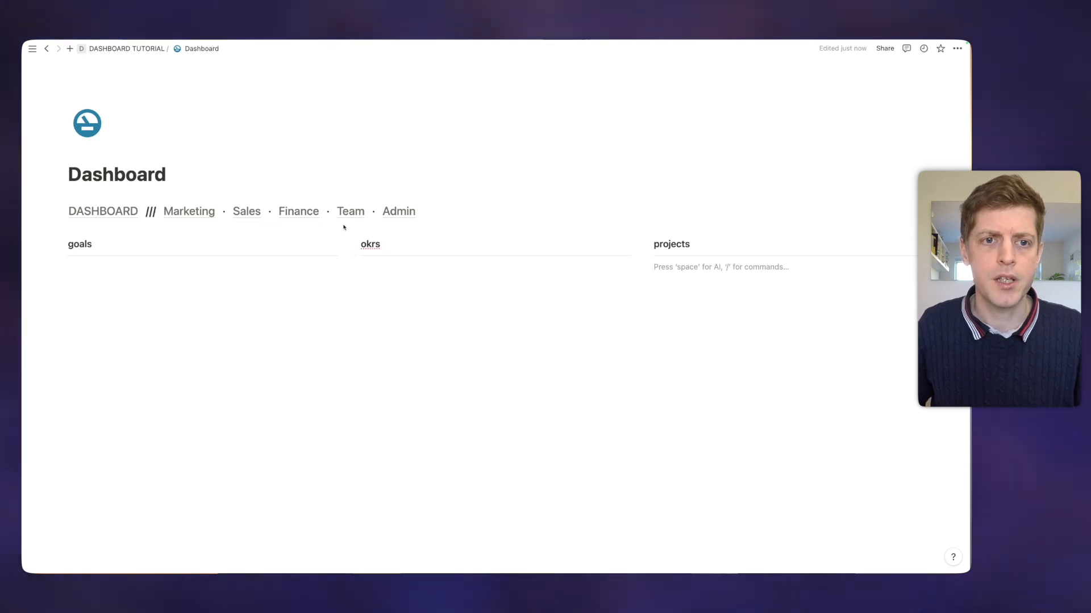
Step: Widen the middle okrs column on both sides so that the goals and projects columns become narrower
left_click_drag(348, 229, 238, 234)
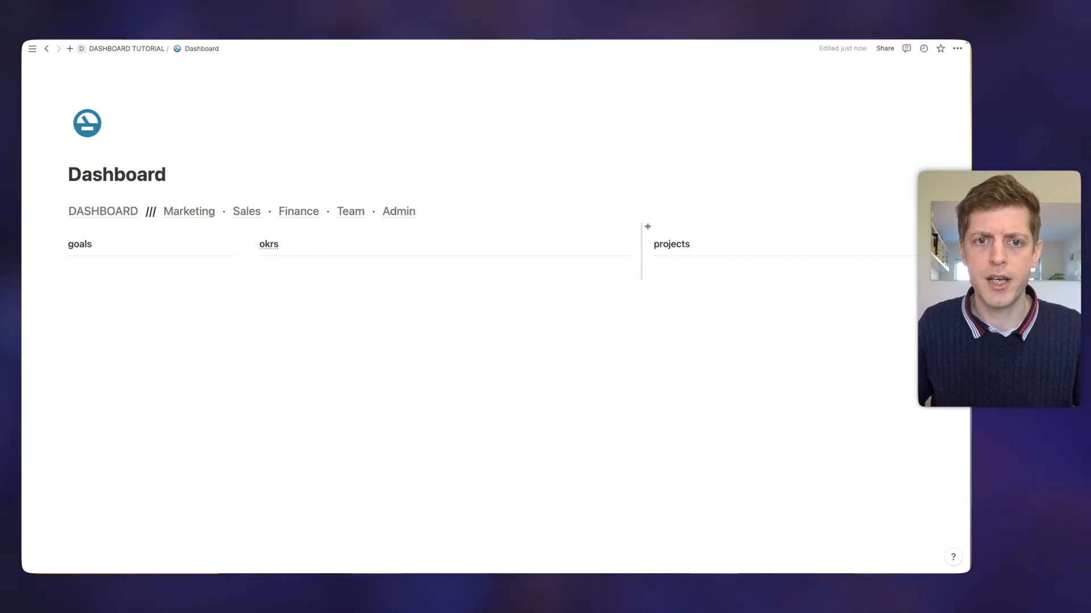
left_click_drag(661, 228, 757, 234)
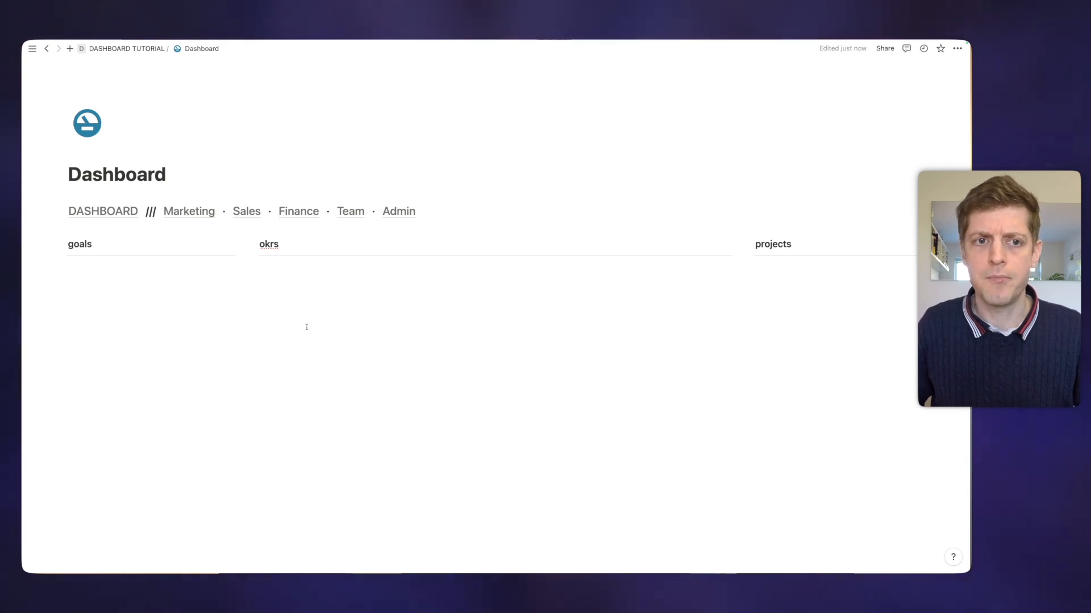
Step: Insert a second three-column layout below the goals, okrs and projects row, leaving a blank line between the rows
left_click(87, 369)
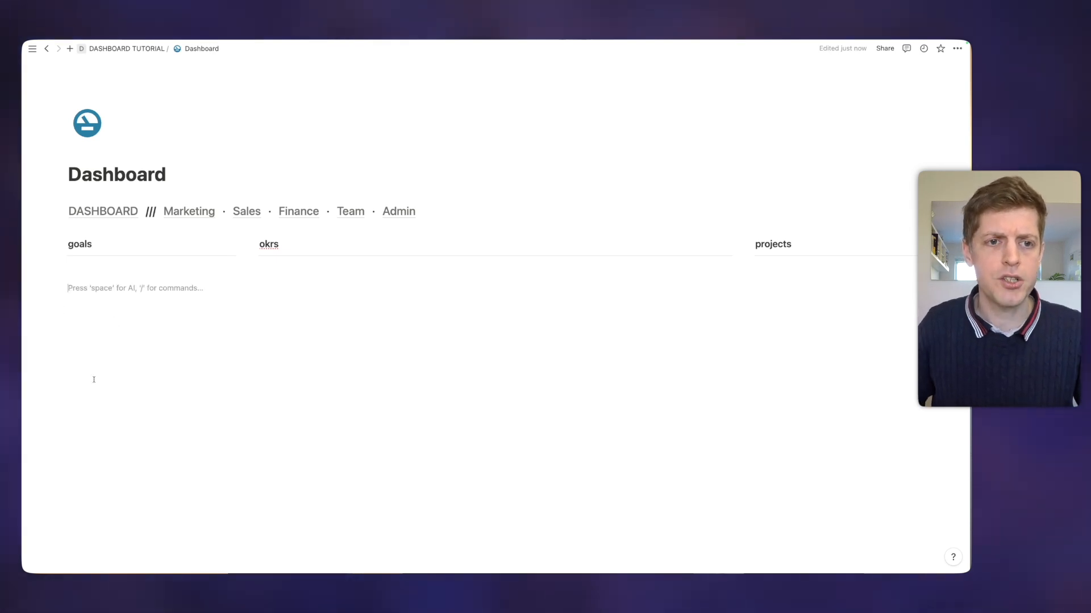
mouse_move(63, 288)
left_mouse_down()
mouse_move(76, 262)
mouse_move(376, 265)
mouse_move(85, 263)
mouse_move(73, 270)
mouse_move(77, 287)
mouse_move(70, 280)
left_mouse_up()
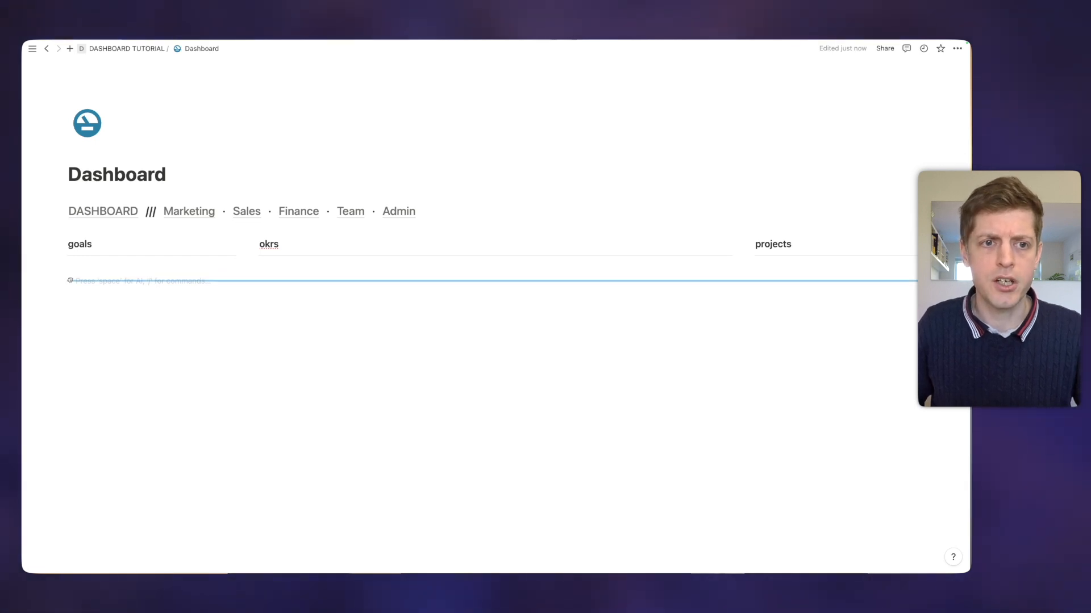
left_click_drag(70, 280, 70, 279)
left_click(74, 312)
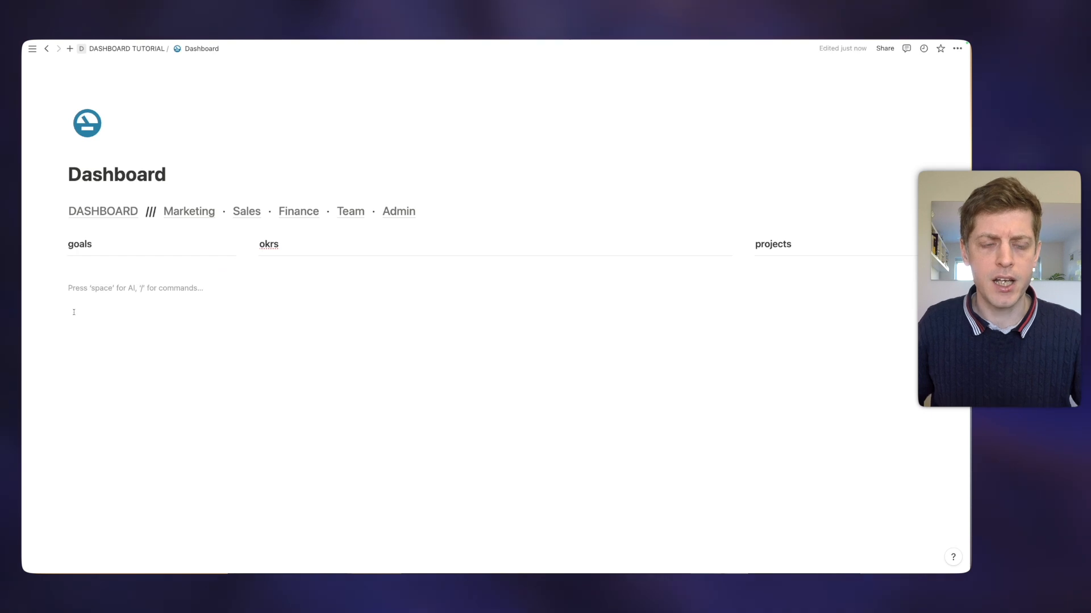
type("/col3")
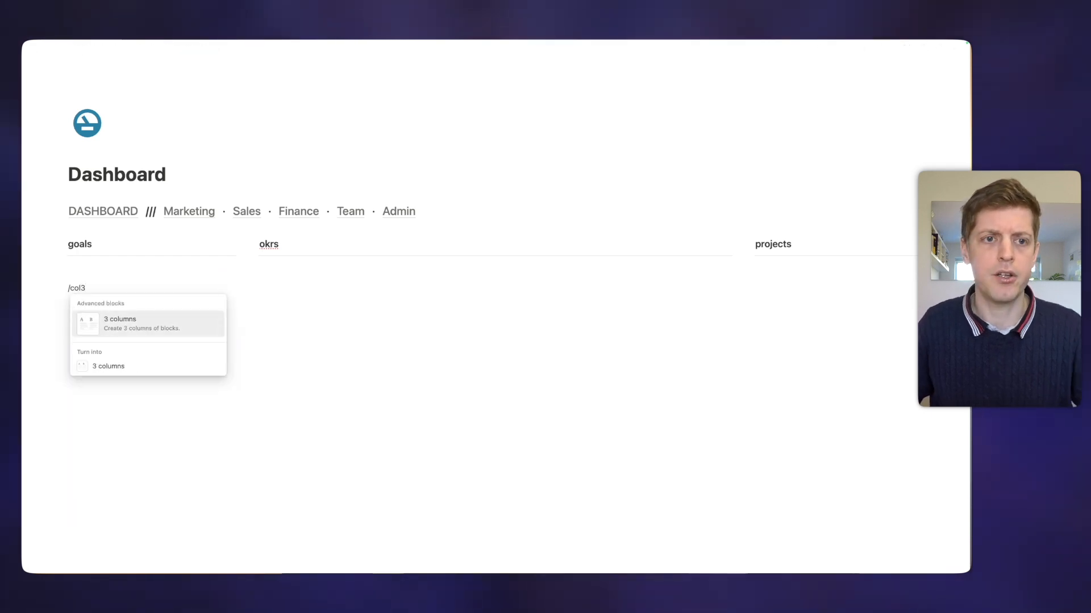
key("Return")
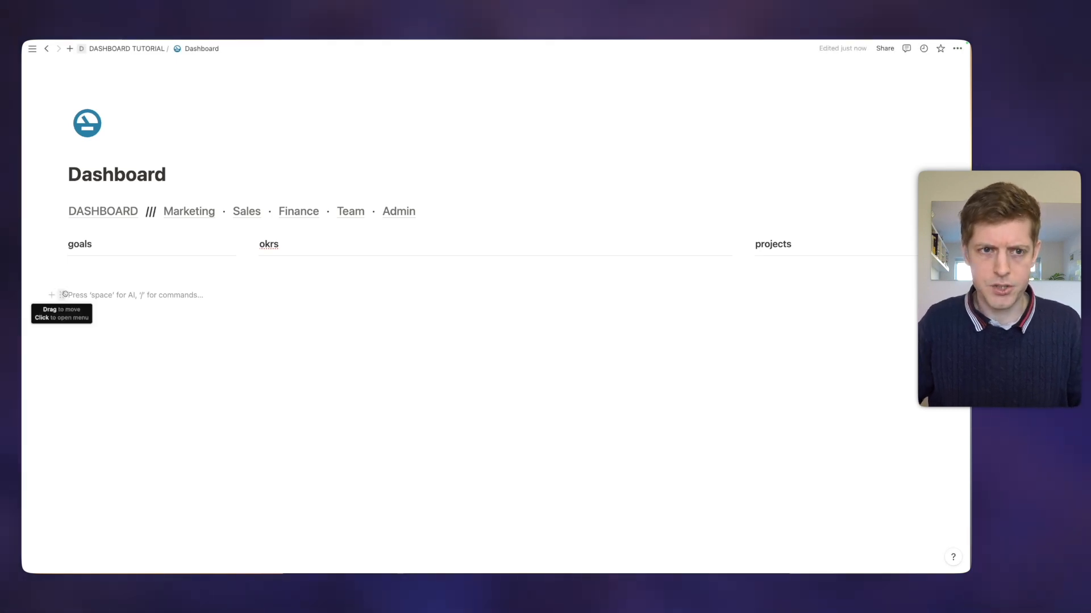
Step: Add a Heading 3 reading "quick actions" with a divider beneath it in the second row's first column
type("quick actions")
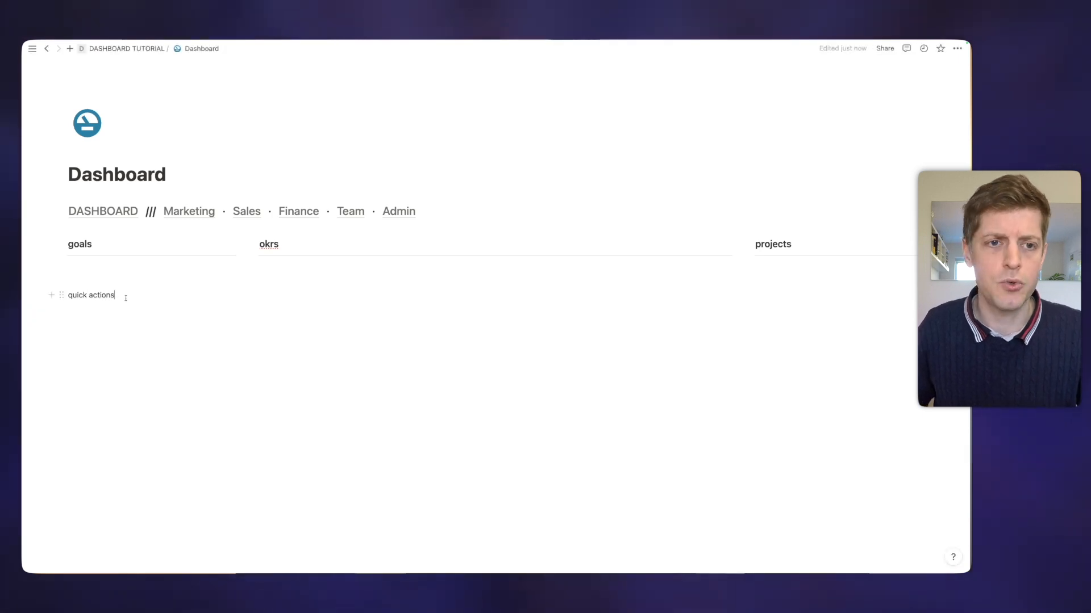
left_click(61, 296)
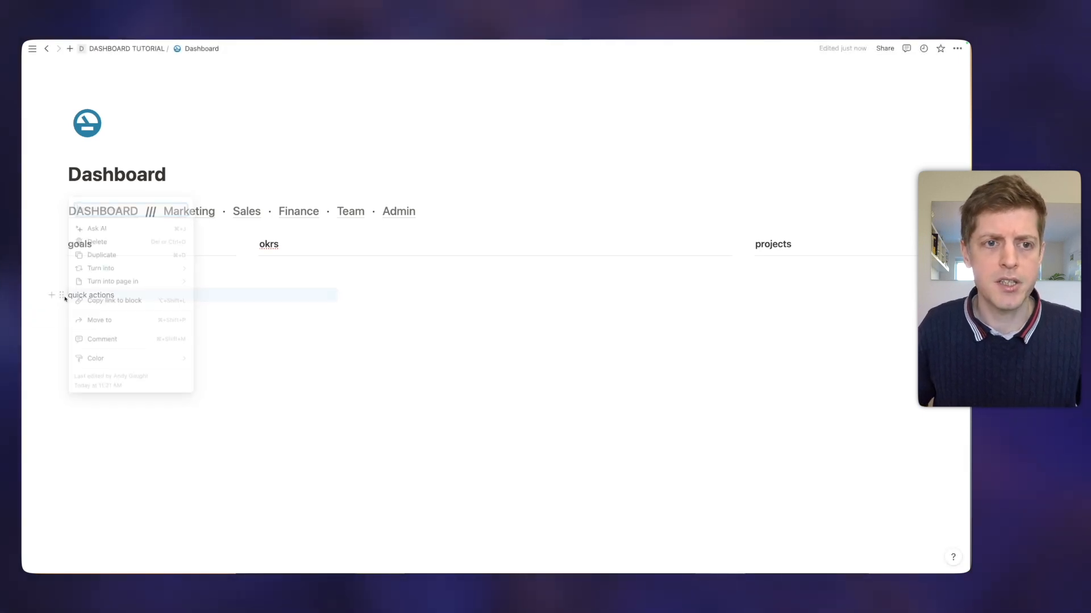
mouse_move(120, 273)
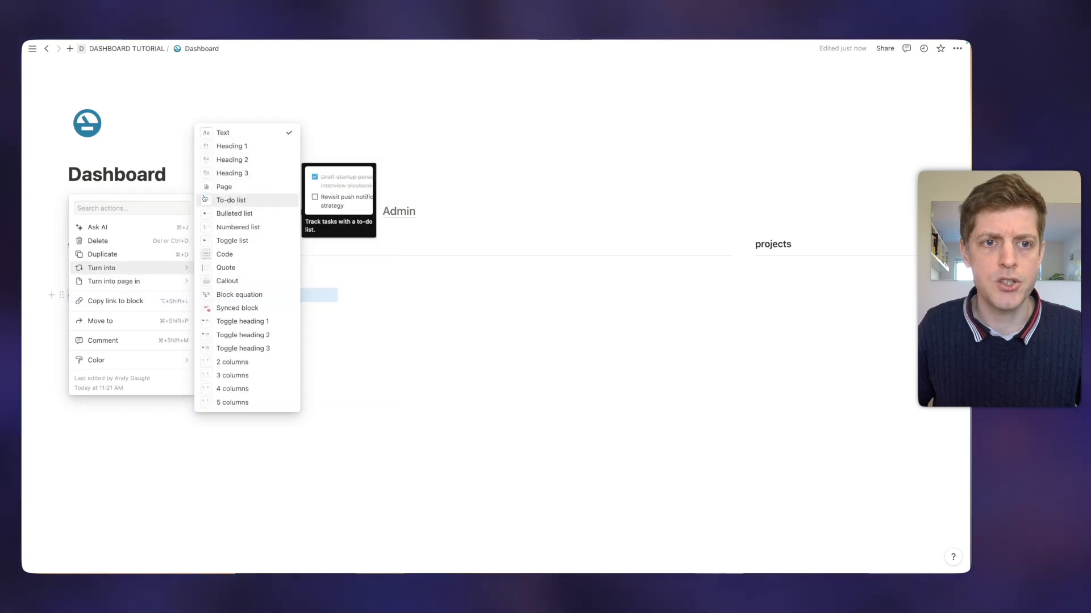
left_click(228, 174)
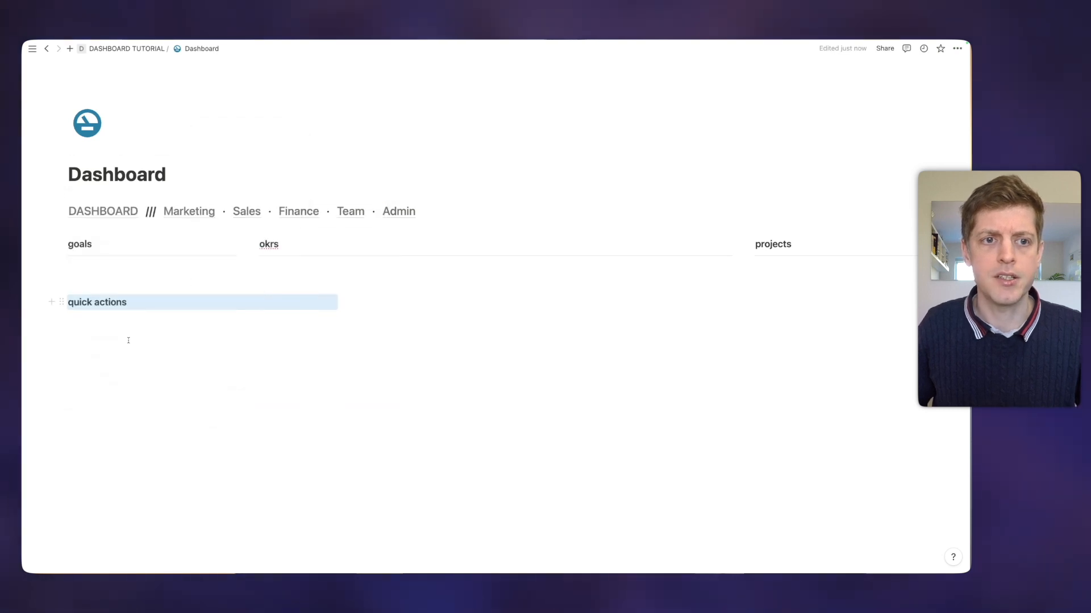
left_click(121, 324)
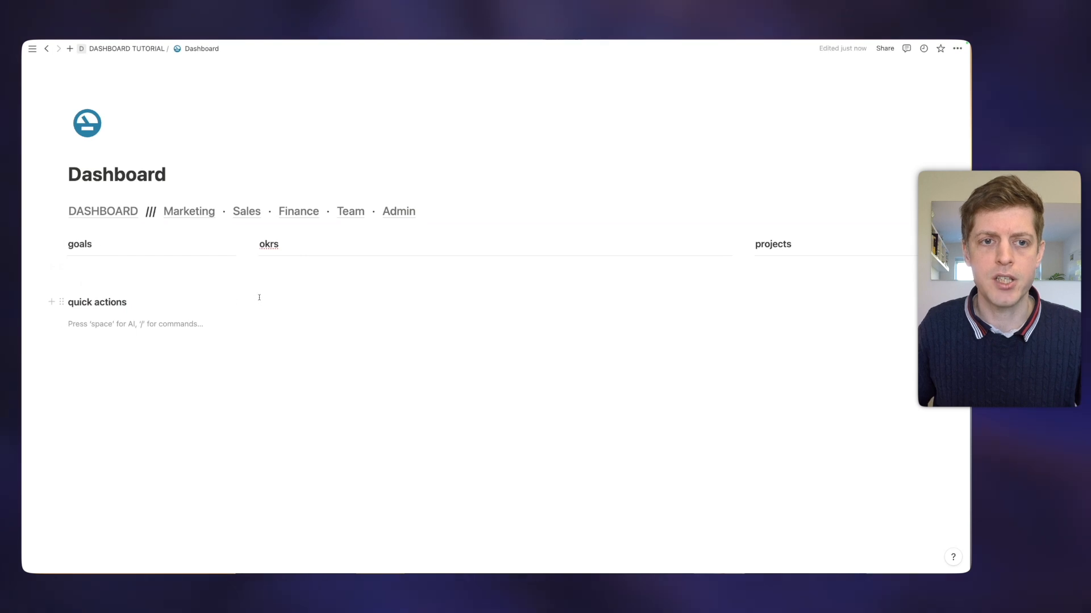
type("---")
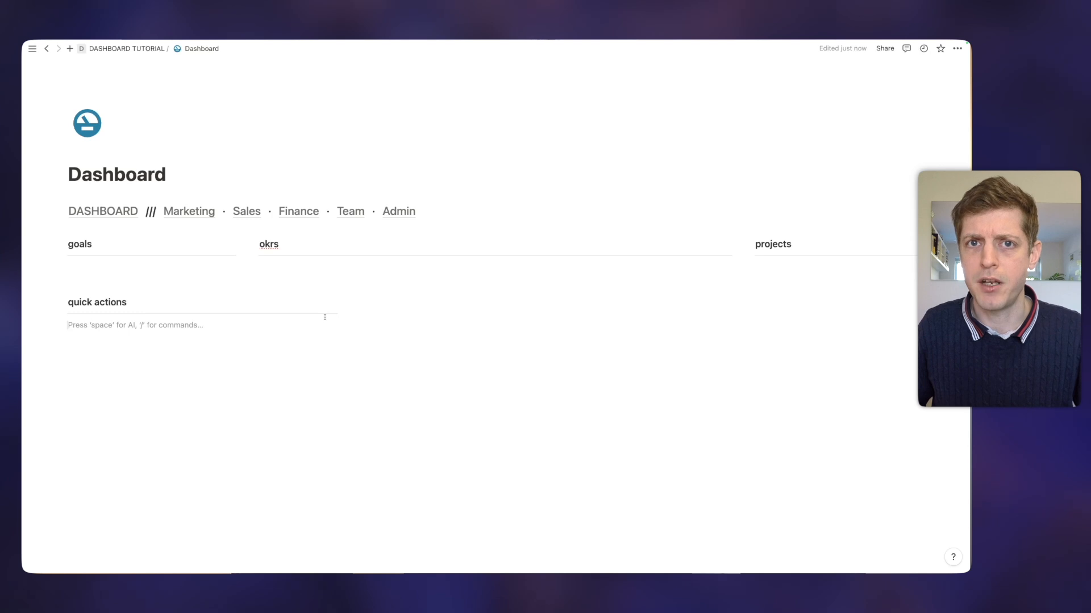
Step: Add a Heading 3 reading "tasks" with a divider beneath it in the second row's middle column
left_click(376, 309)
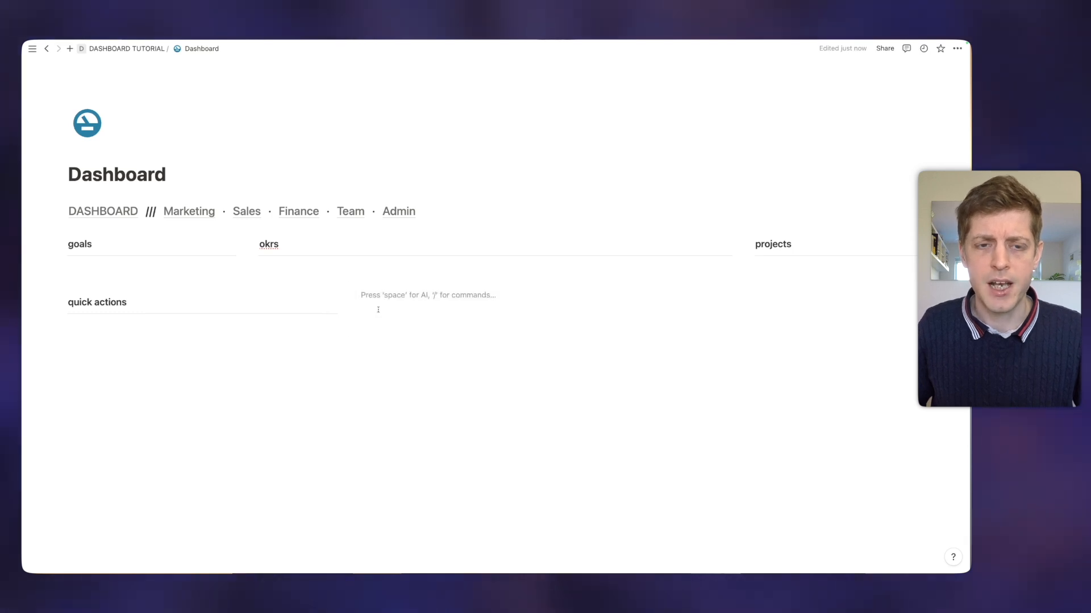
type("### tasks")
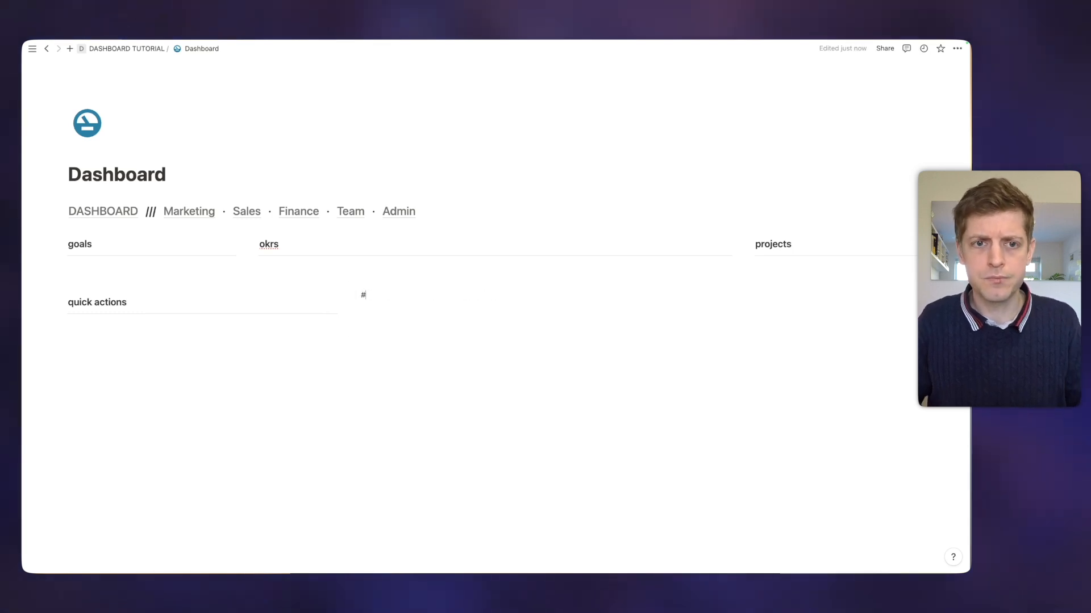
key("Return")
type("---")
Step: Add a Heading 3 reading "notes" with a divider beneath it in the second row's third column
left_click(786, 314)
type("### notes")
key("Return")
type("---")
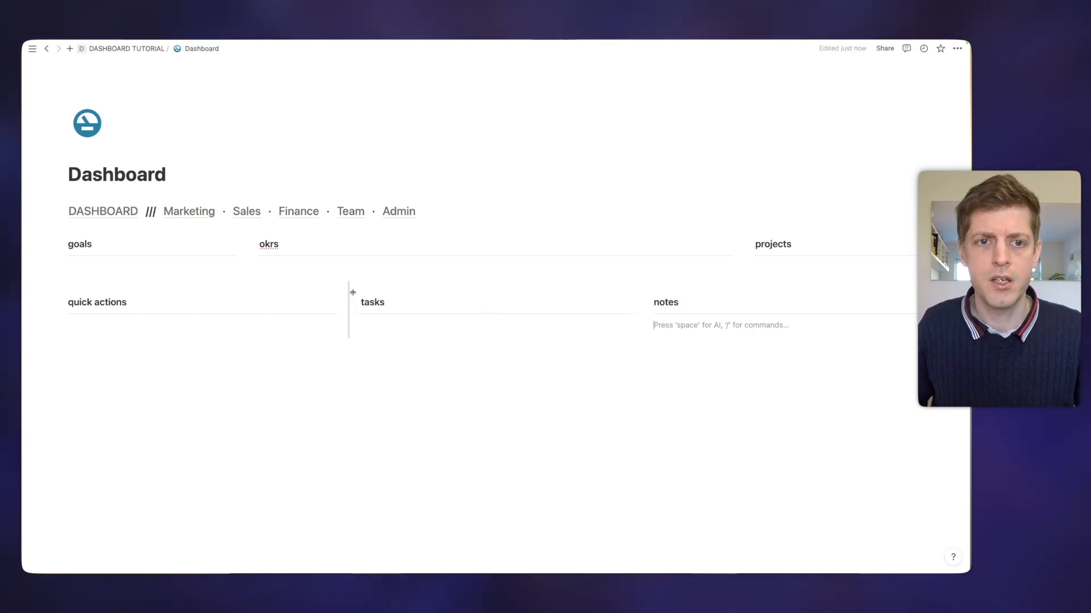
Step: Widen the tasks column on both sides to line up with the okrs column above it
left_click_drag(347, 288, 254, 289)
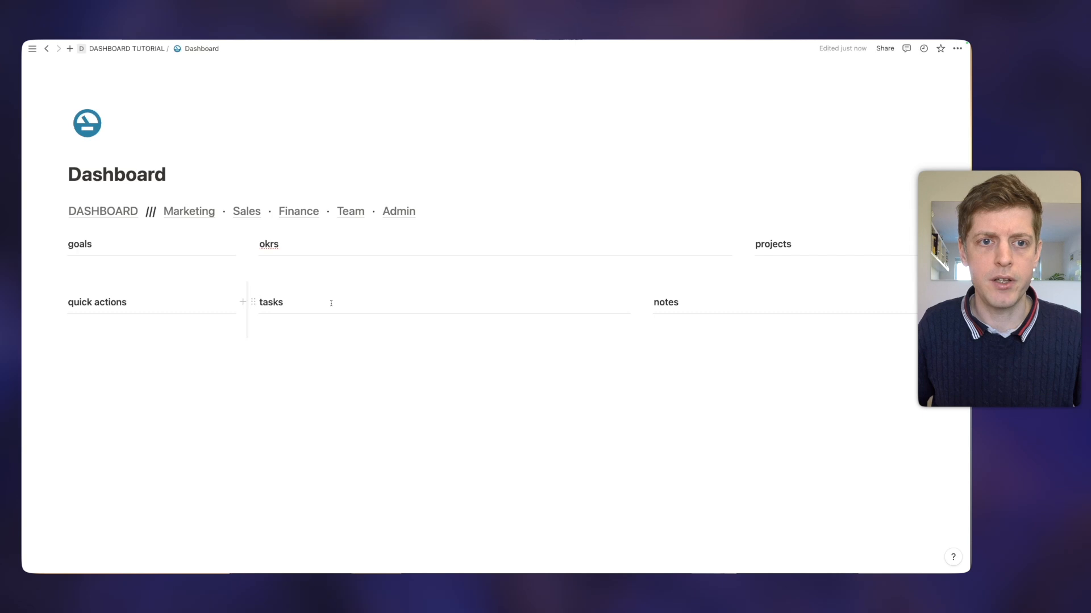
left_click_drag(643, 284, 745, 284)
Step: Add several blank lines under the okrs divider to space the upper row apart from the lower row
left_click(309, 269)
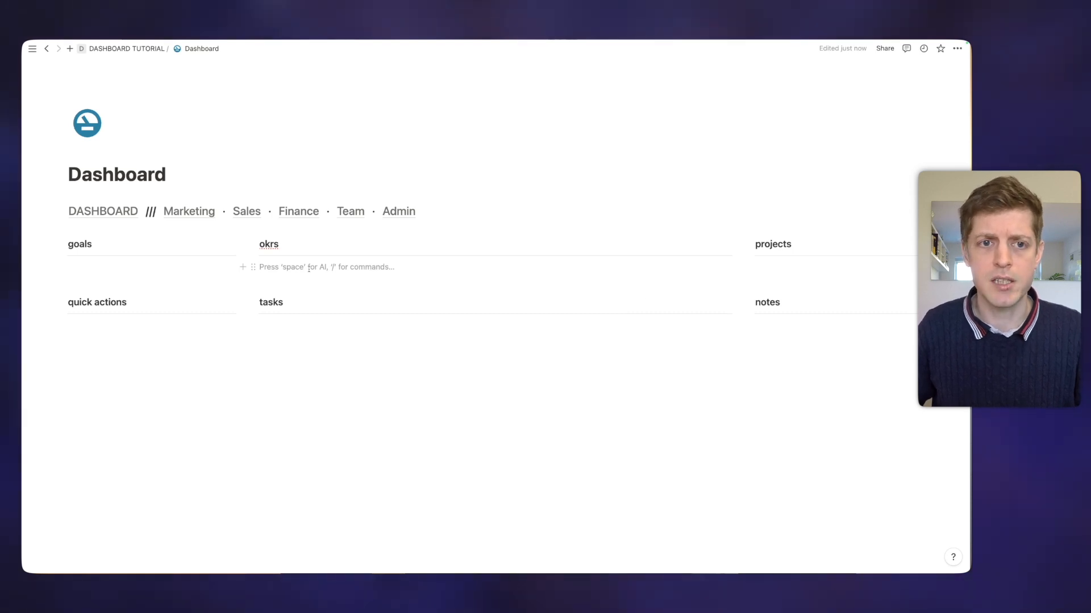
key("Return")
key("Return")
key("Return")
key("Return")
key("Return")
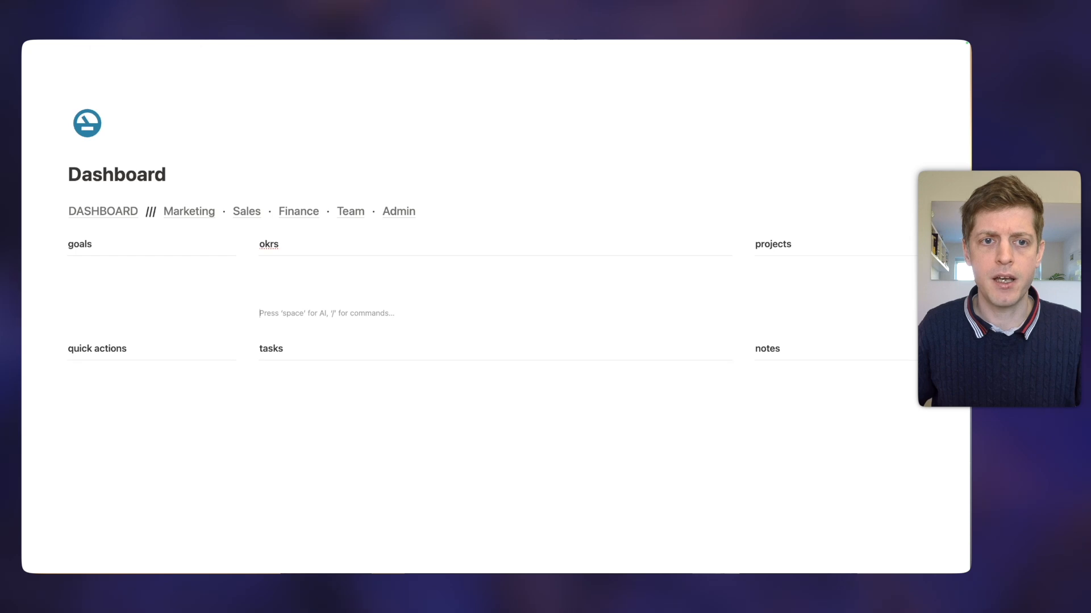
key("Return")
key("Return")
key("BackSpace")
key("BackSpace")
key("BackSpace")
key("BackSpace")
key("BackSpace")
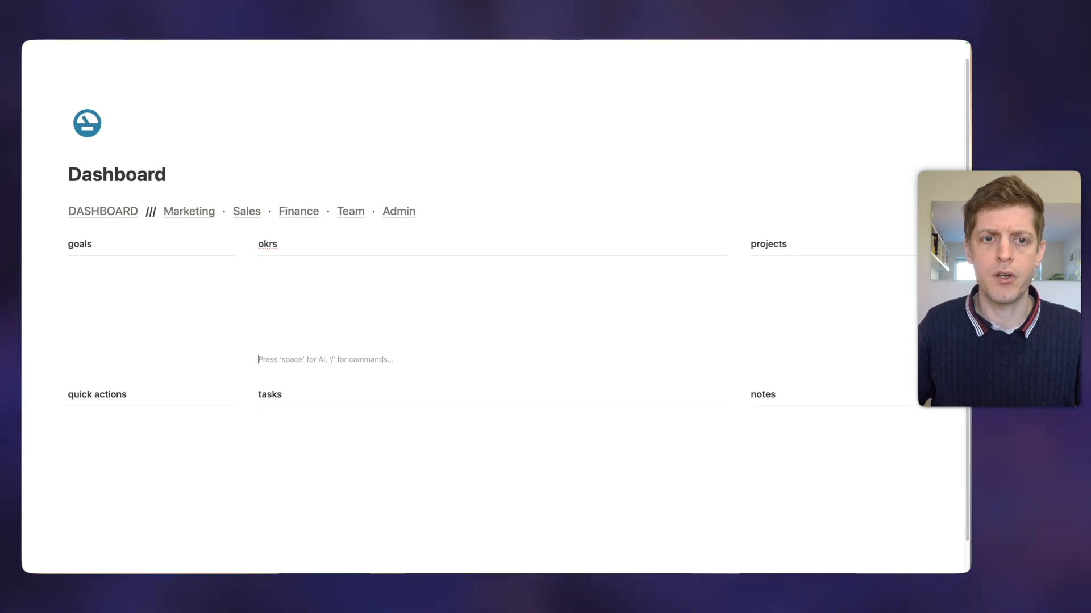
key("Return")
key("Return")
key("Return")
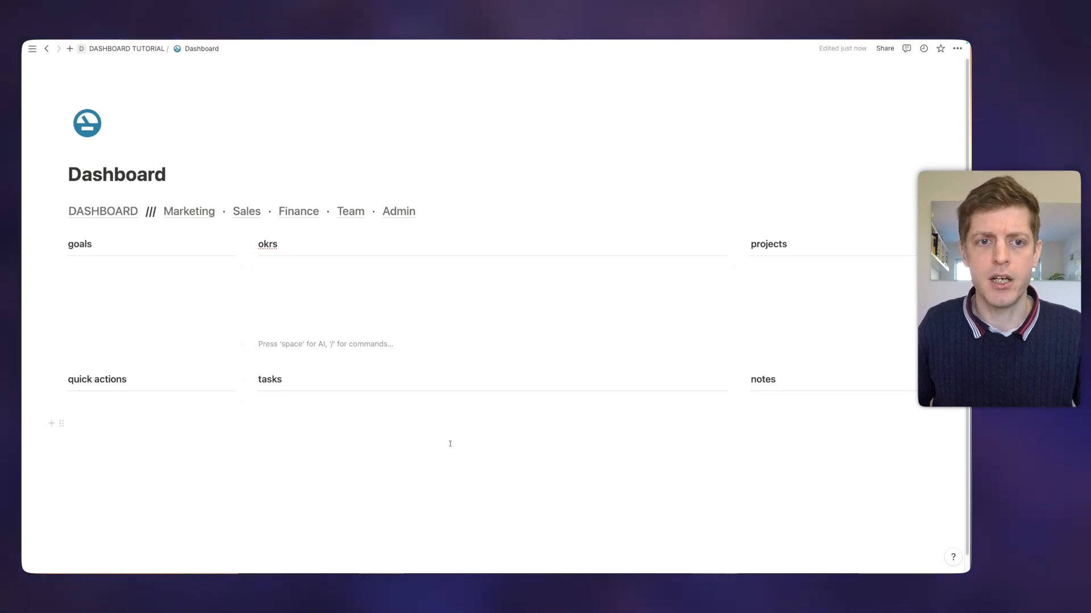
left_click(213, 460)
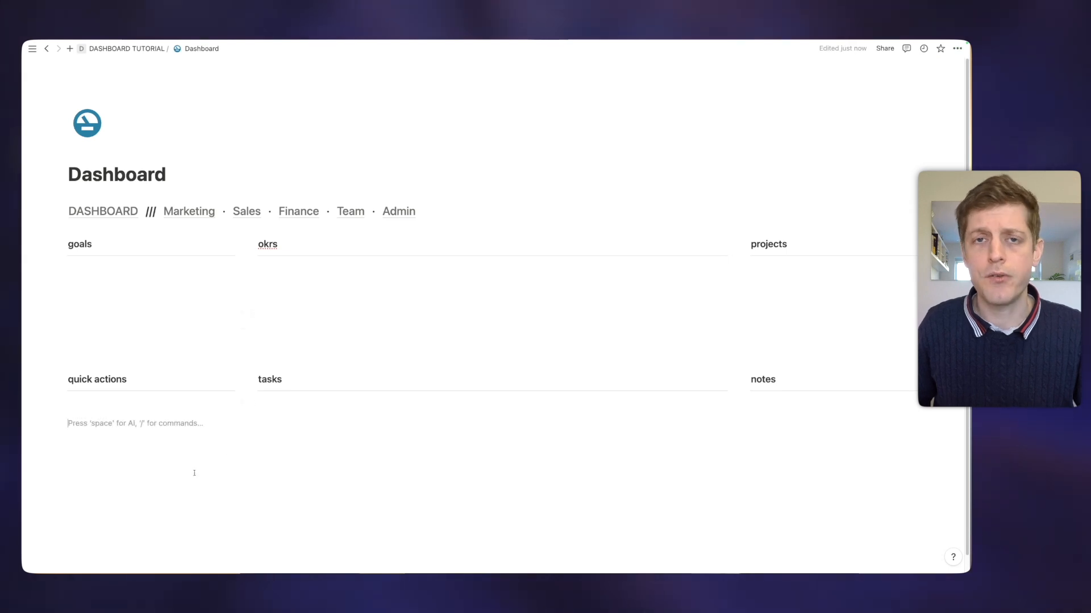
scroll(196, 471, "down", 1)
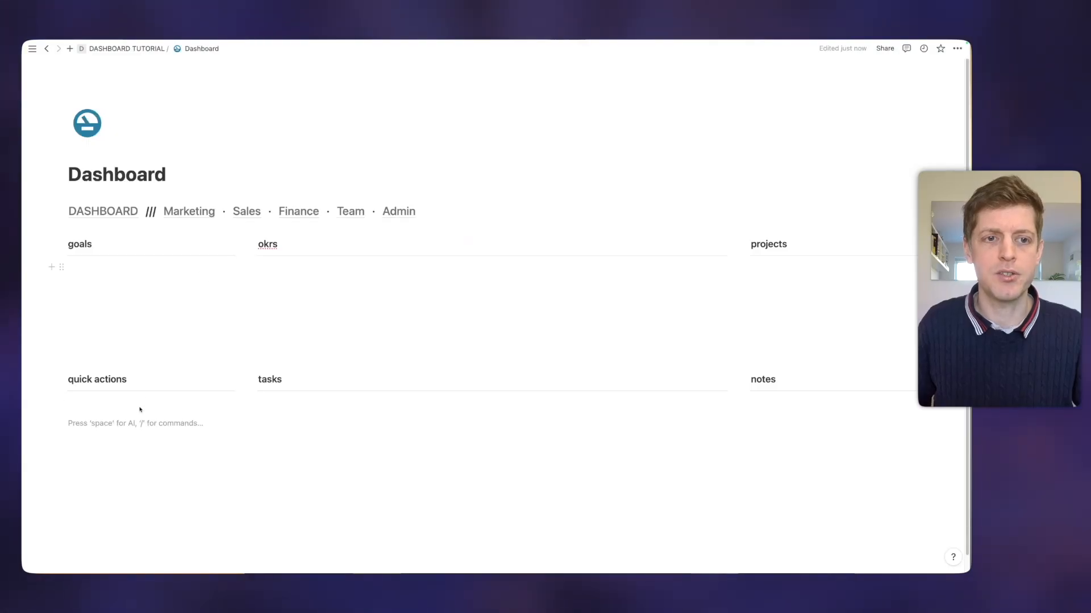
Step: Insert a button under quick actions that adds a page to the Tasks database in ADMINISTRATION / Databases
left_click(119, 406)
type("/button")
key("Return")
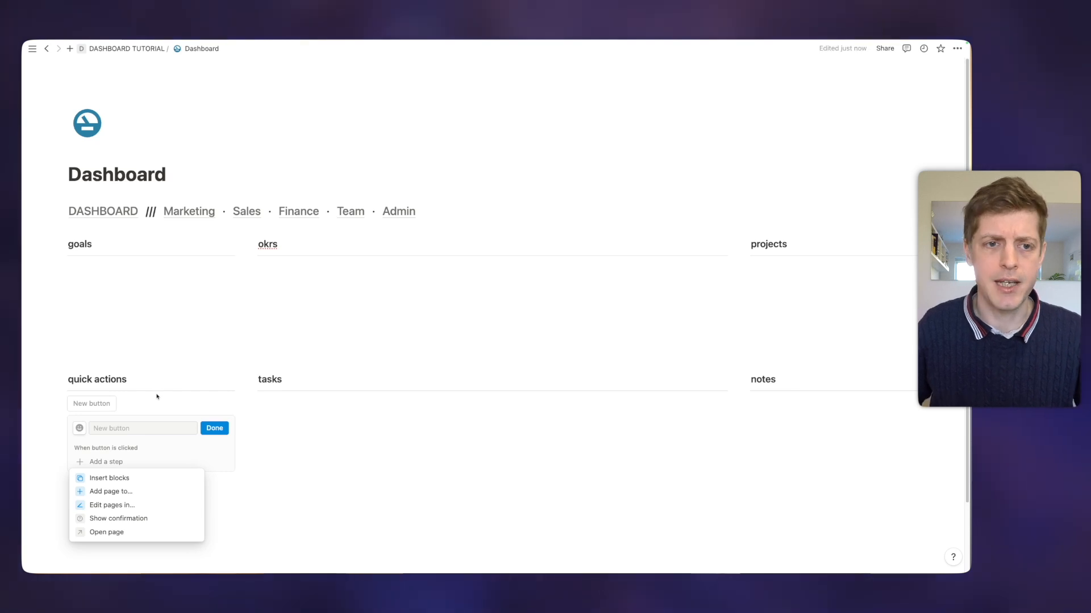
left_click(109, 493)
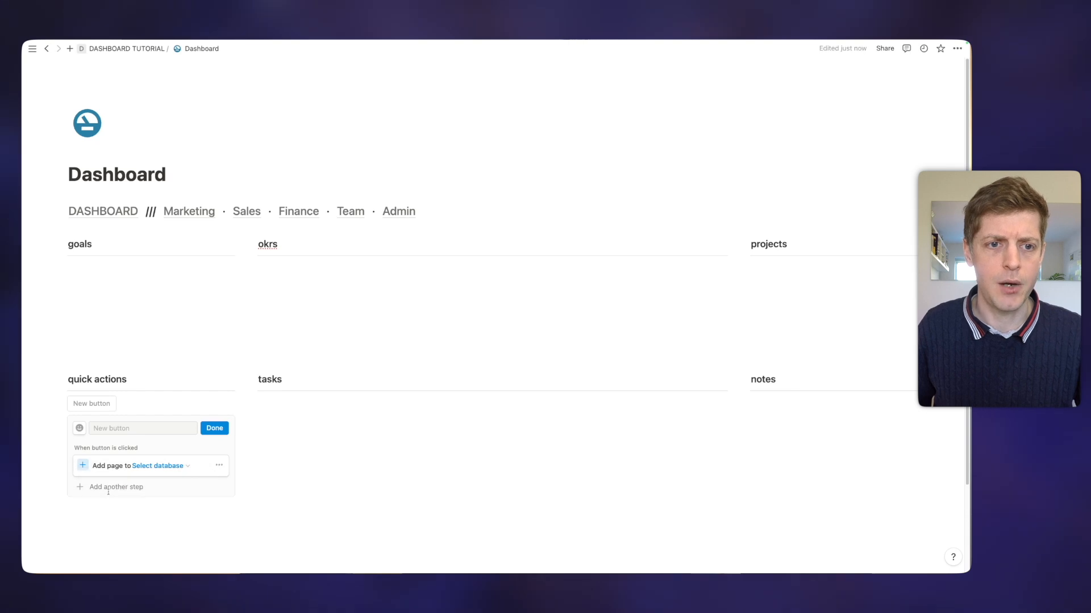
left_click(151, 466)
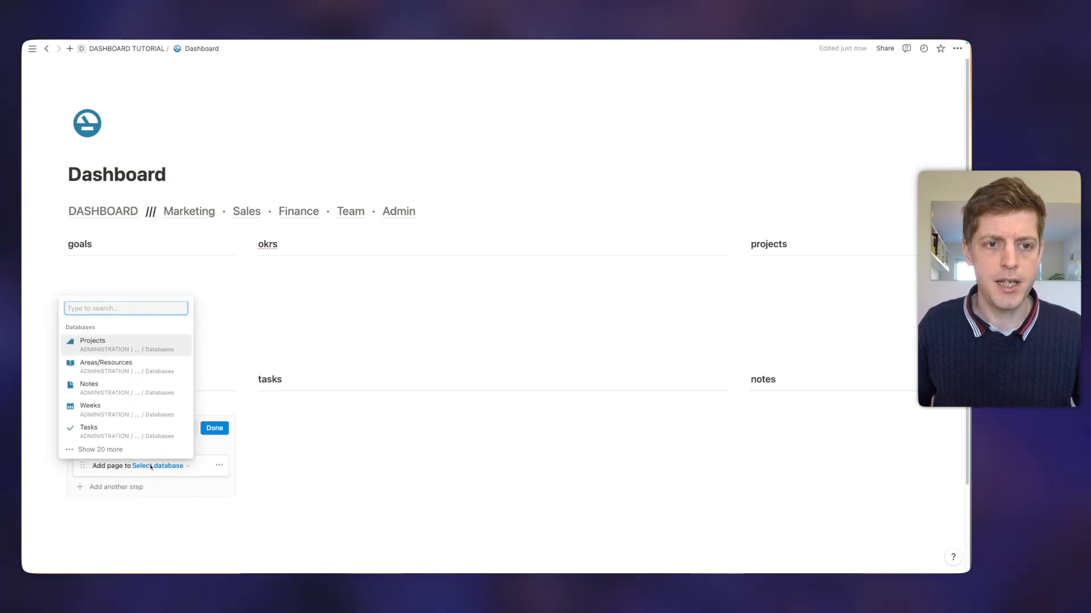
type("task")
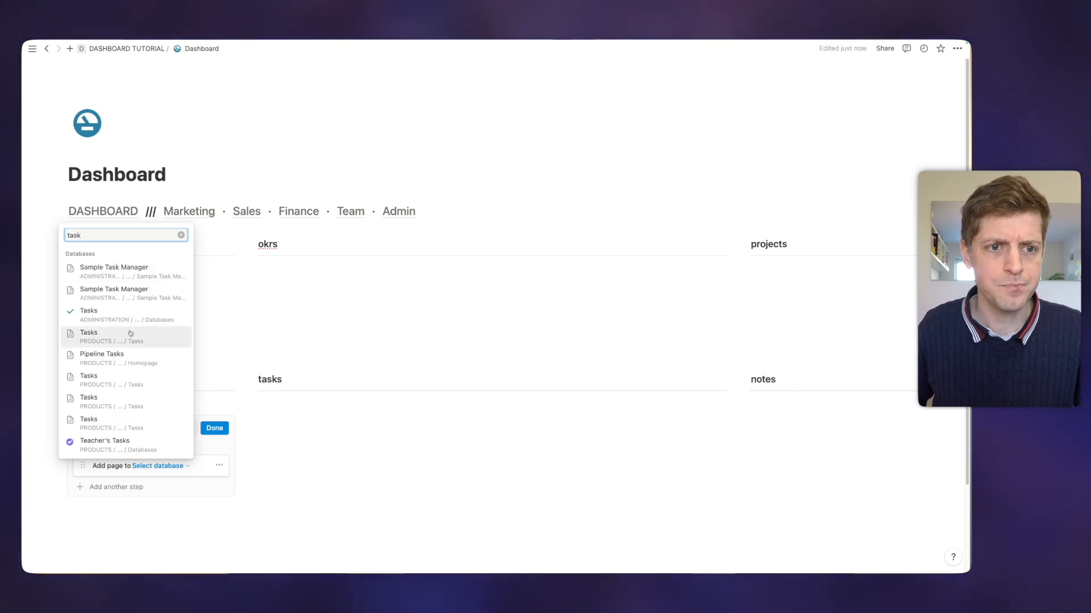
left_click(114, 312)
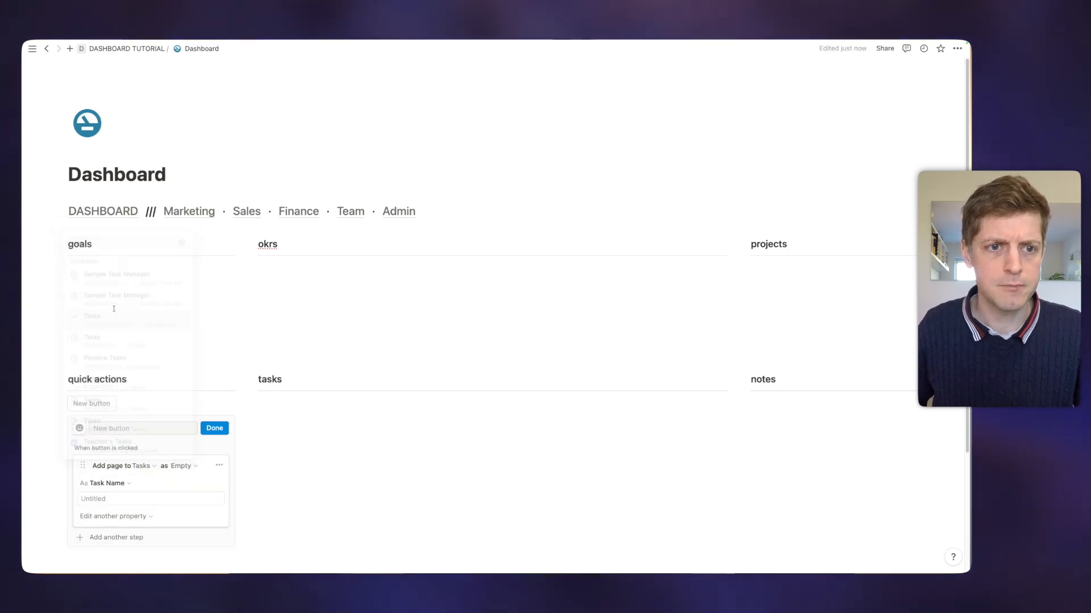
Step: Add the Status property to the button's new task page and set it to Inbox
left_click(105, 519)
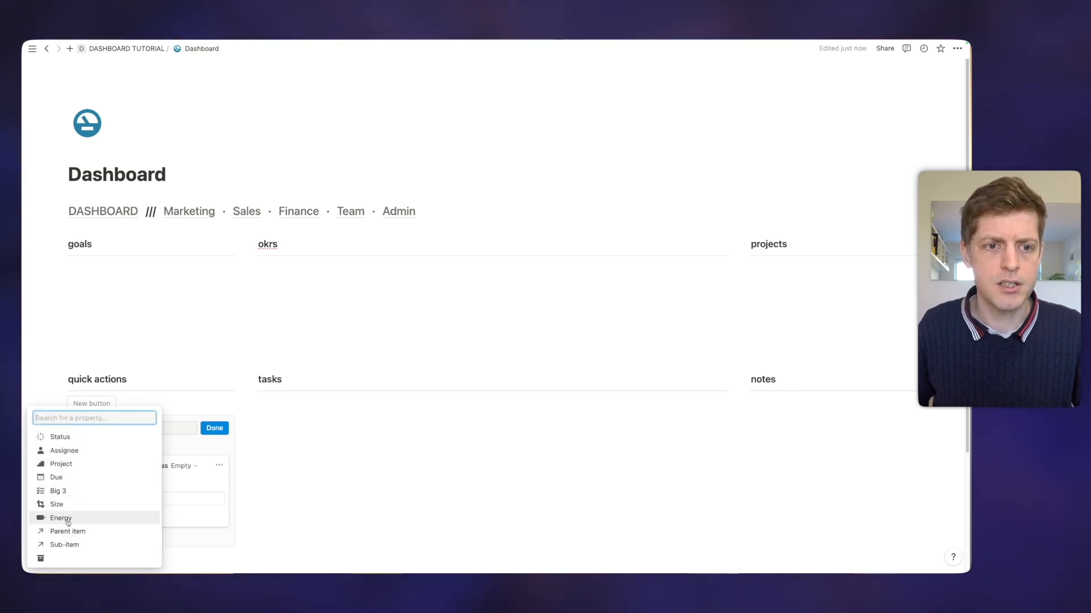
left_click(57, 437)
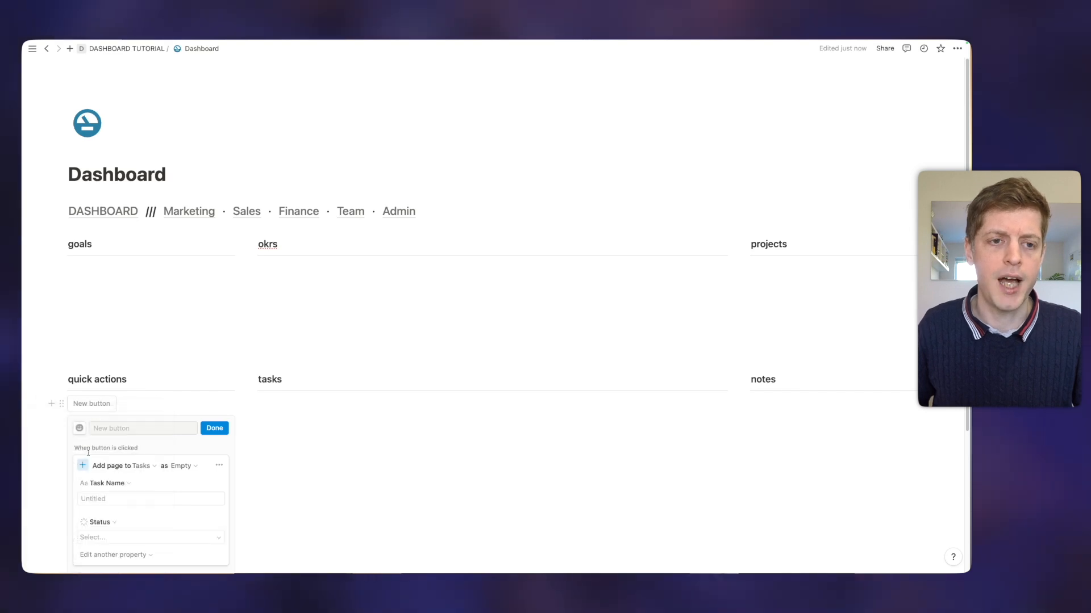
left_click(113, 539)
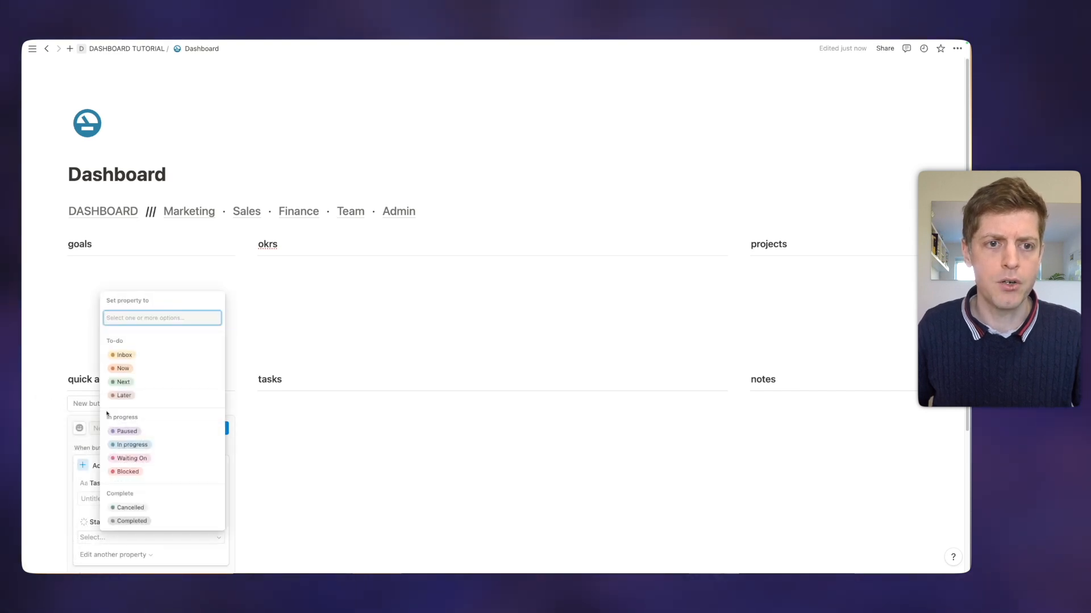
left_click(125, 355)
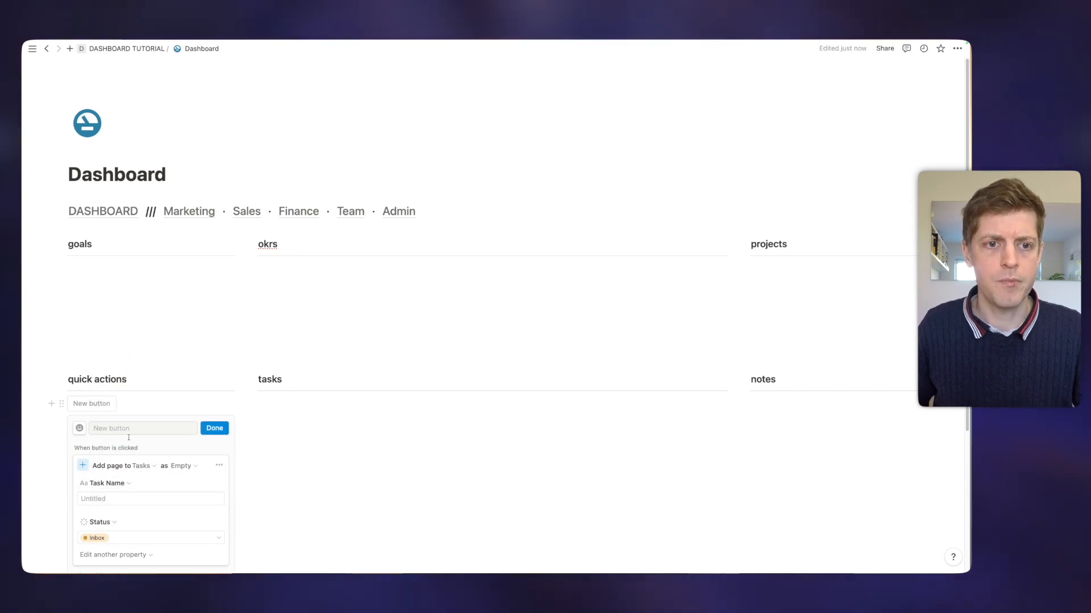
Step: Name the button New Task and give it the plain check mark icon
left_click(103, 429)
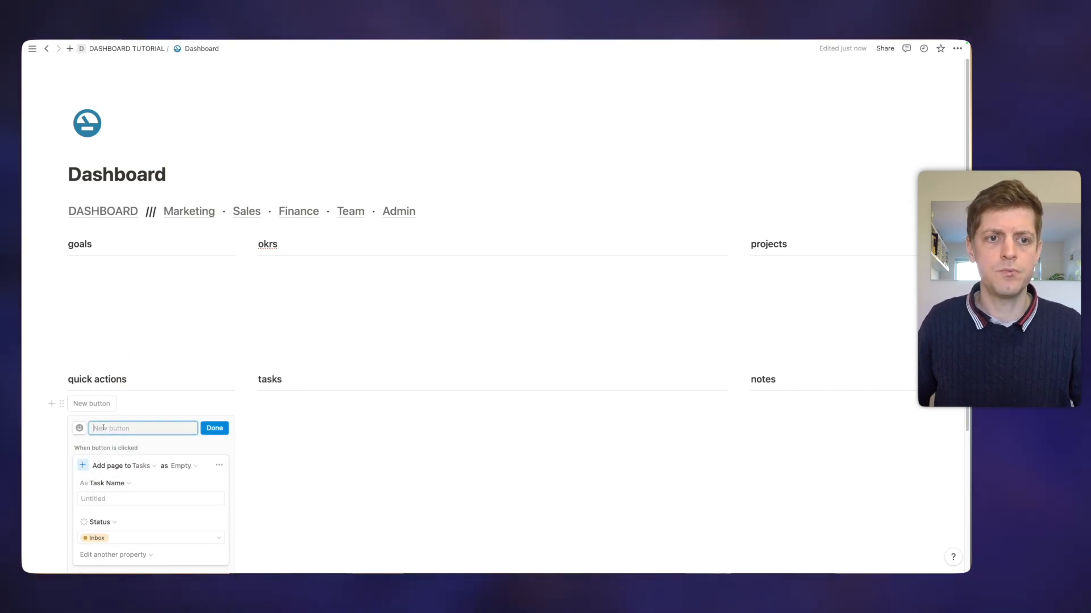
type("New Task")
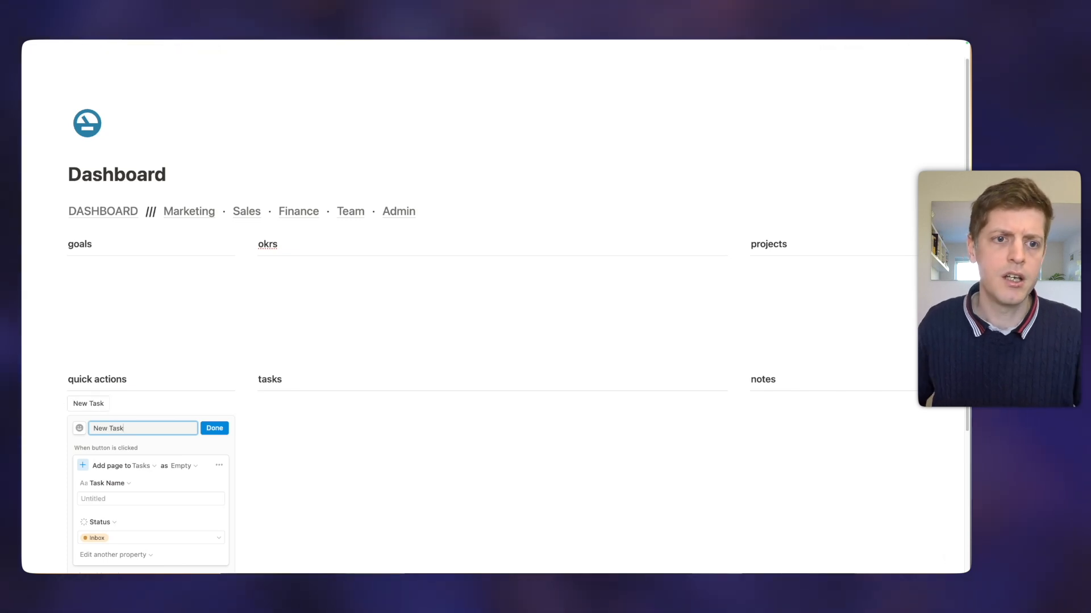
left_click(79, 427)
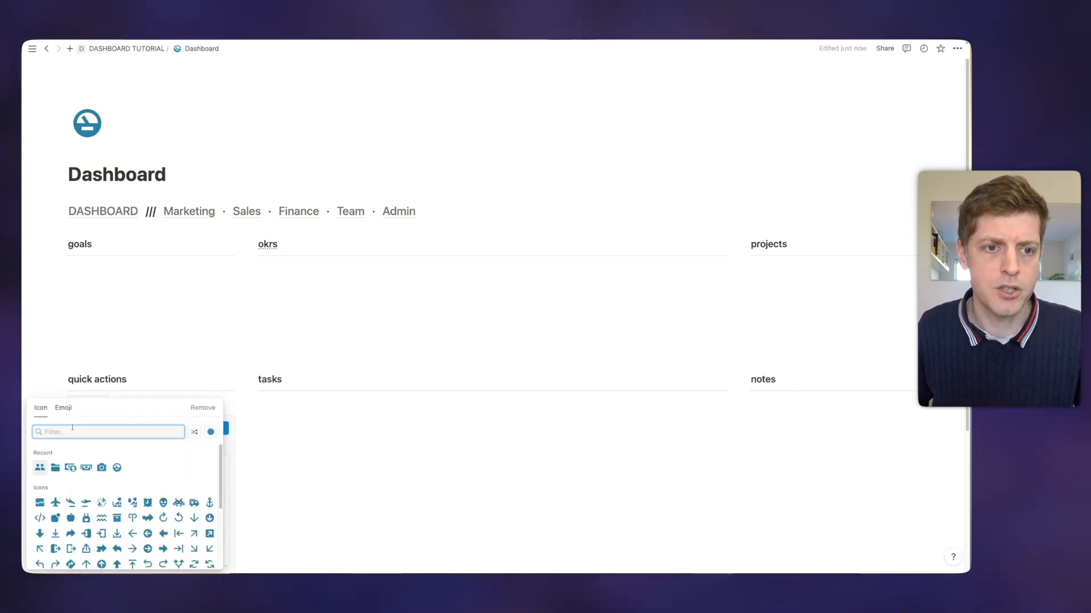
type("check")
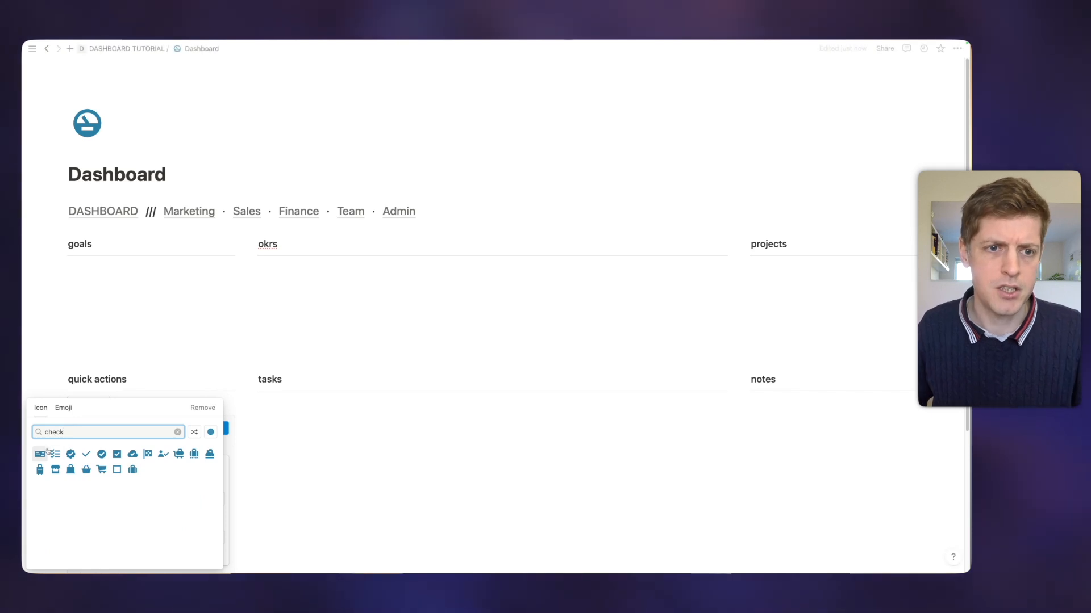
left_click(86, 454)
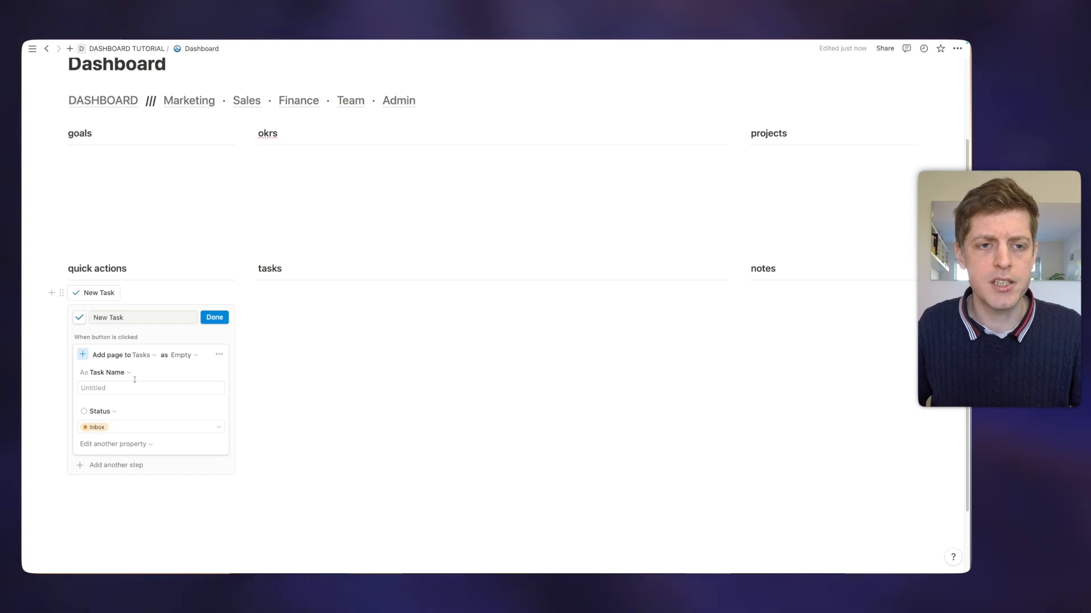
Step: Add an Open page step for the new page added to the New Task button and finish editing it
left_click(112, 467)
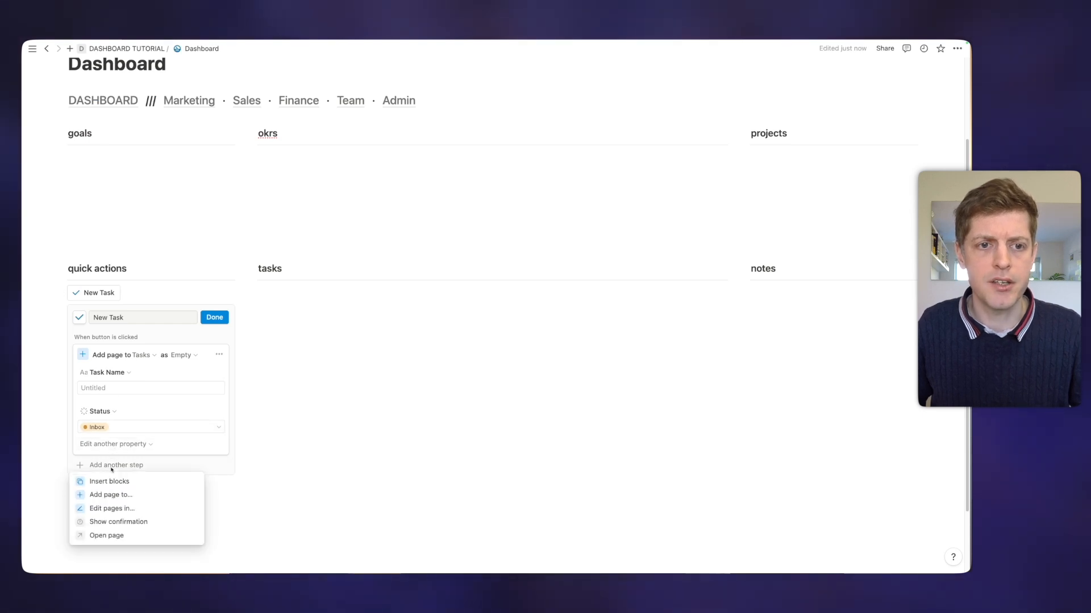
left_click(110, 535)
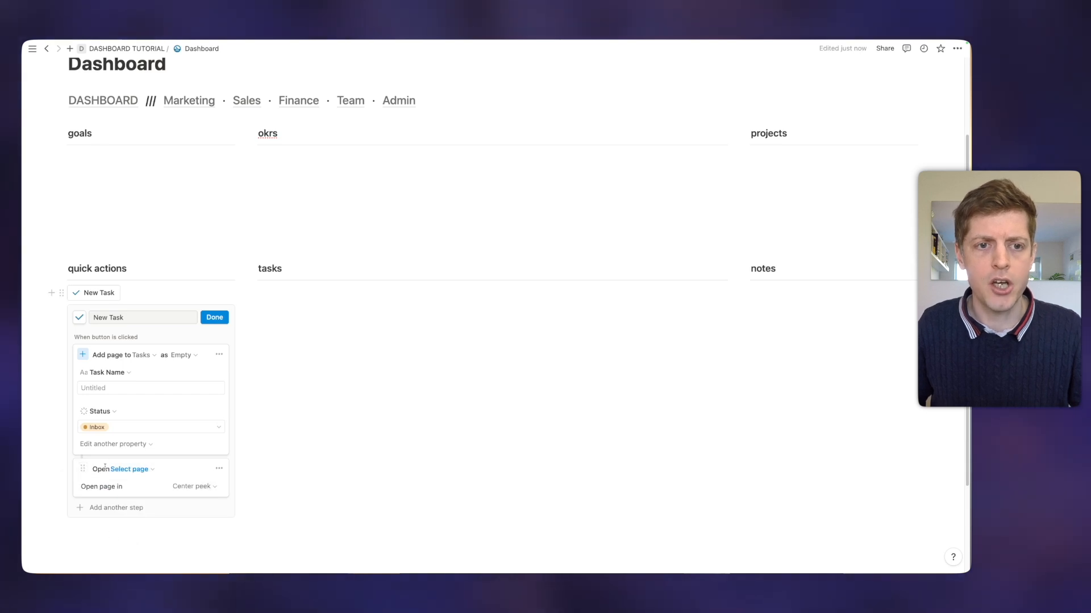
left_click(126, 469)
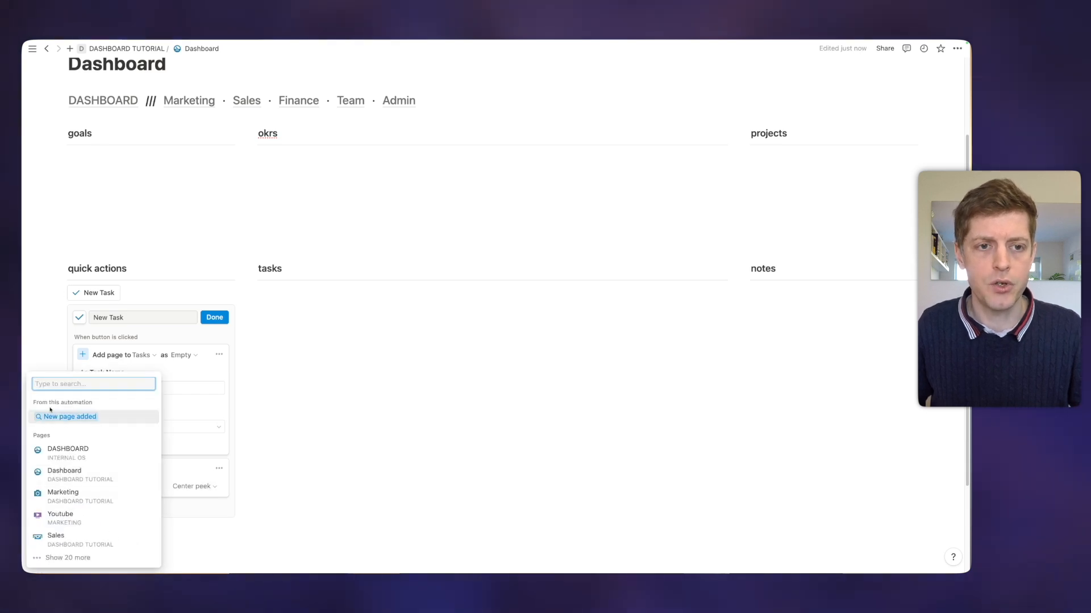
left_click(68, 417)
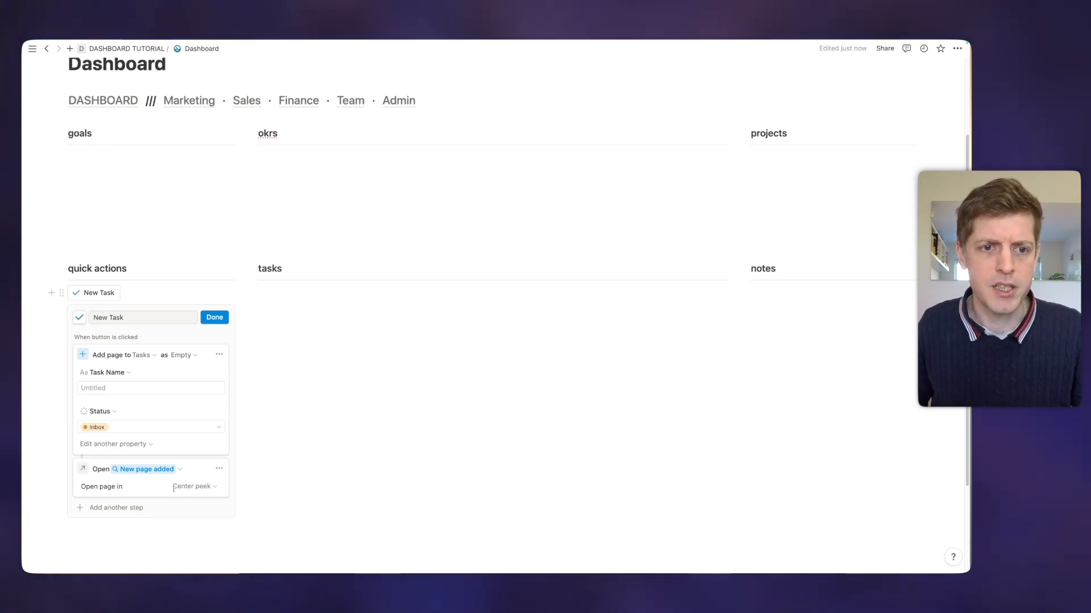
left_click(215, 318)
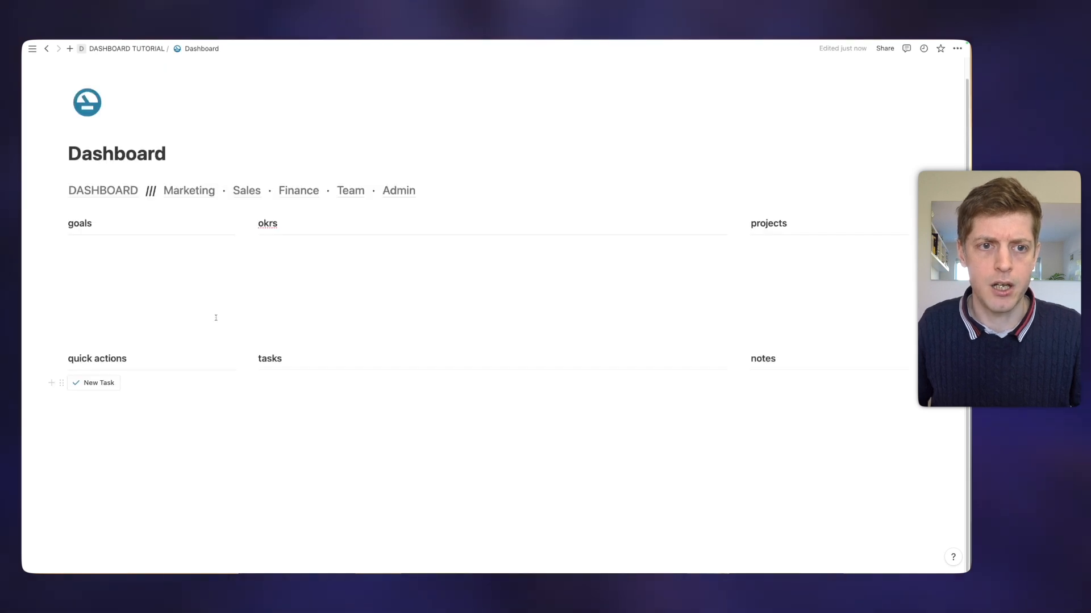
Step: Run the New Task button, title the new task "Make a cup of tea" and return to the dashboard
left_click(93, 382)
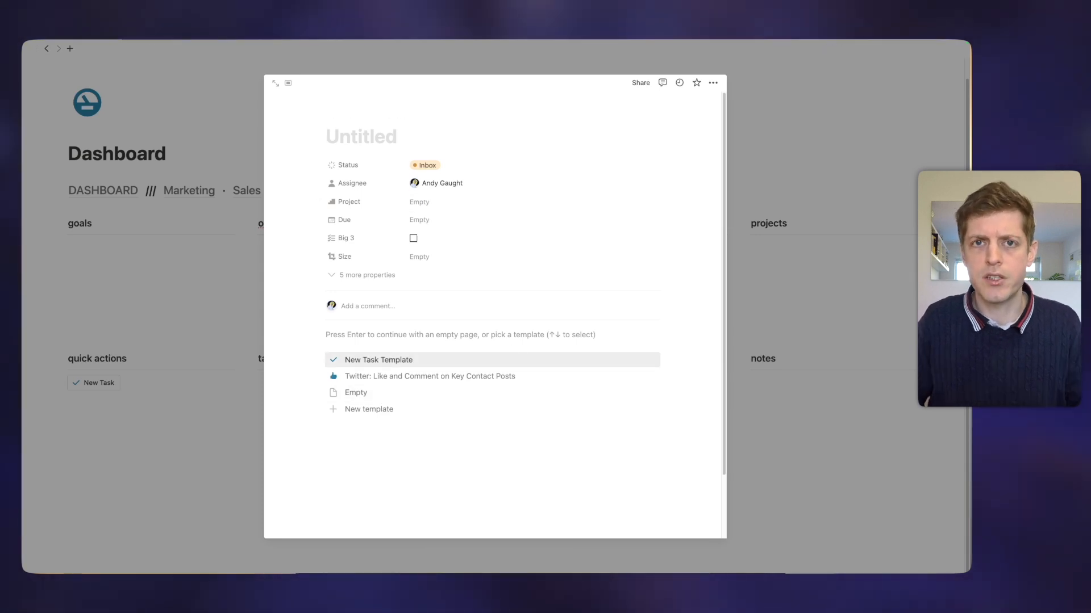
type("Make a cup")
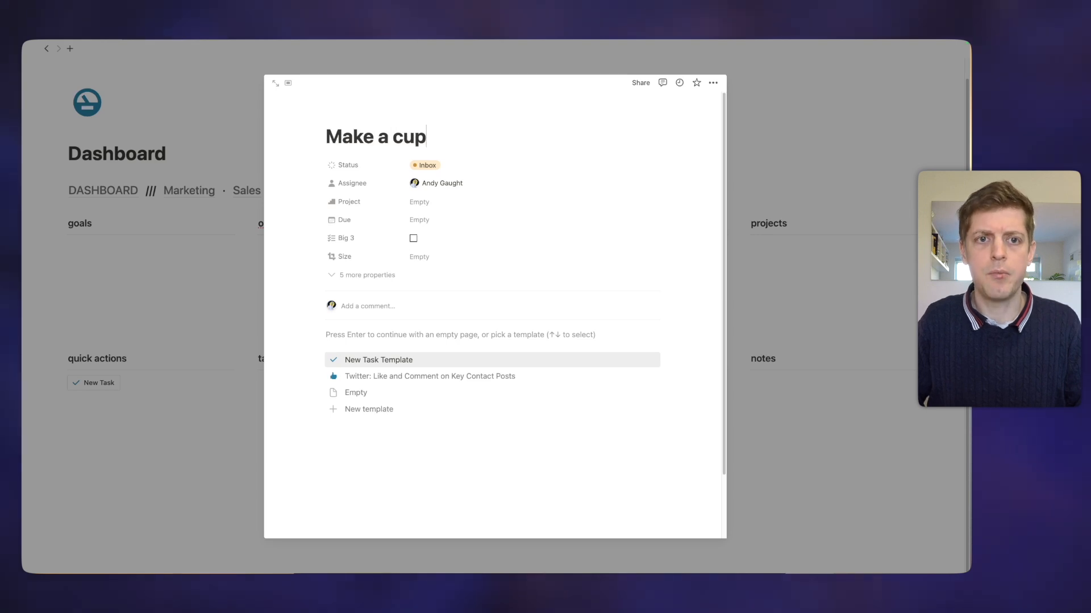
type(" of tea")
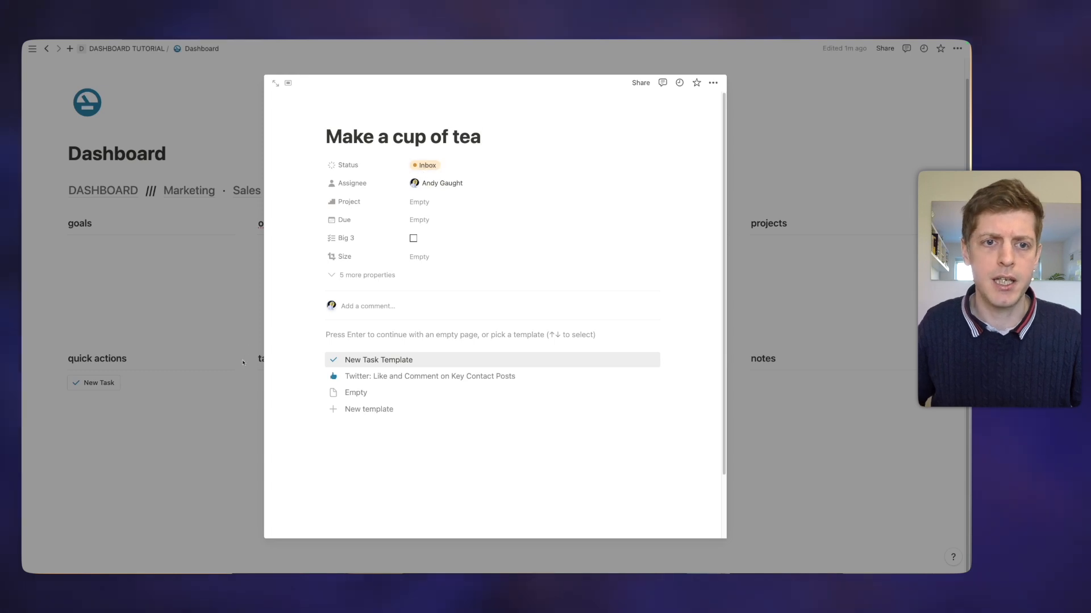
left_click(216, 382)
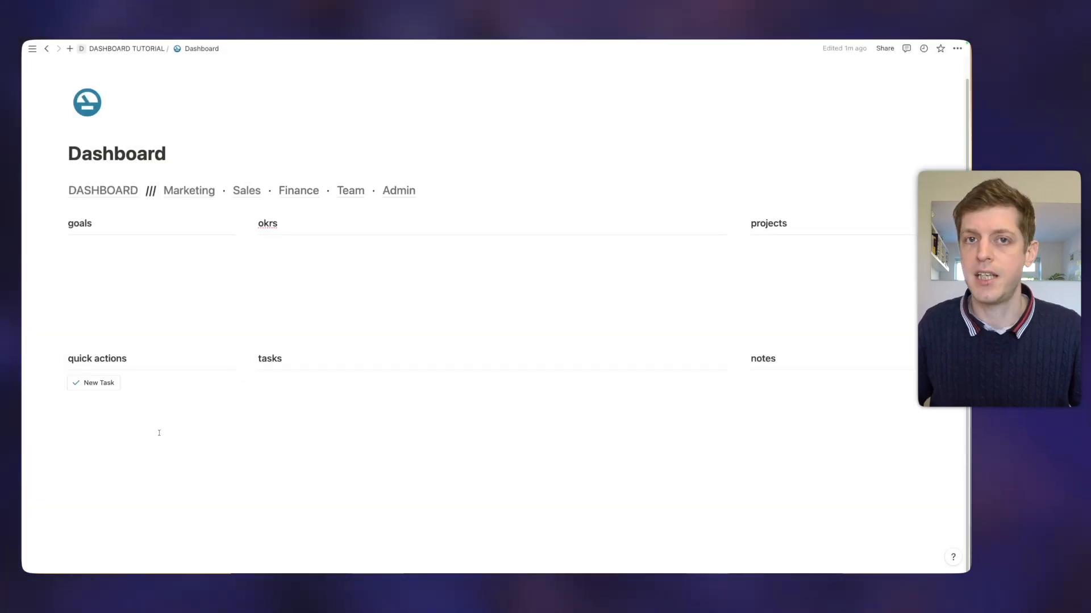
Step: Insert a second button below New Task that adds a page to the Notes database in ADMINISTRATION / Databases
left_click(98, 405)
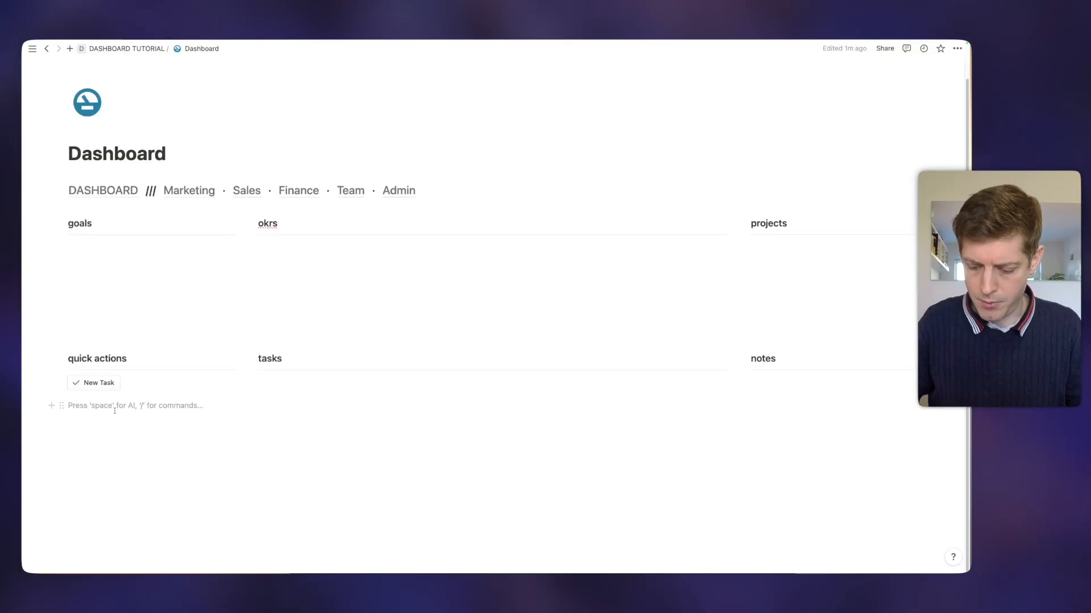
type("/button")
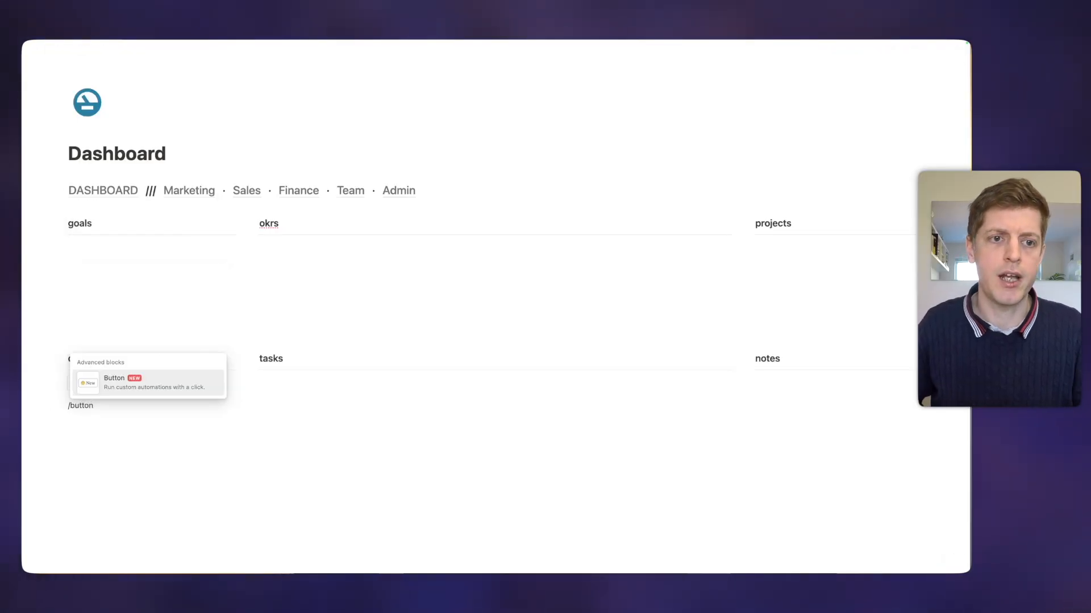
key("Return")
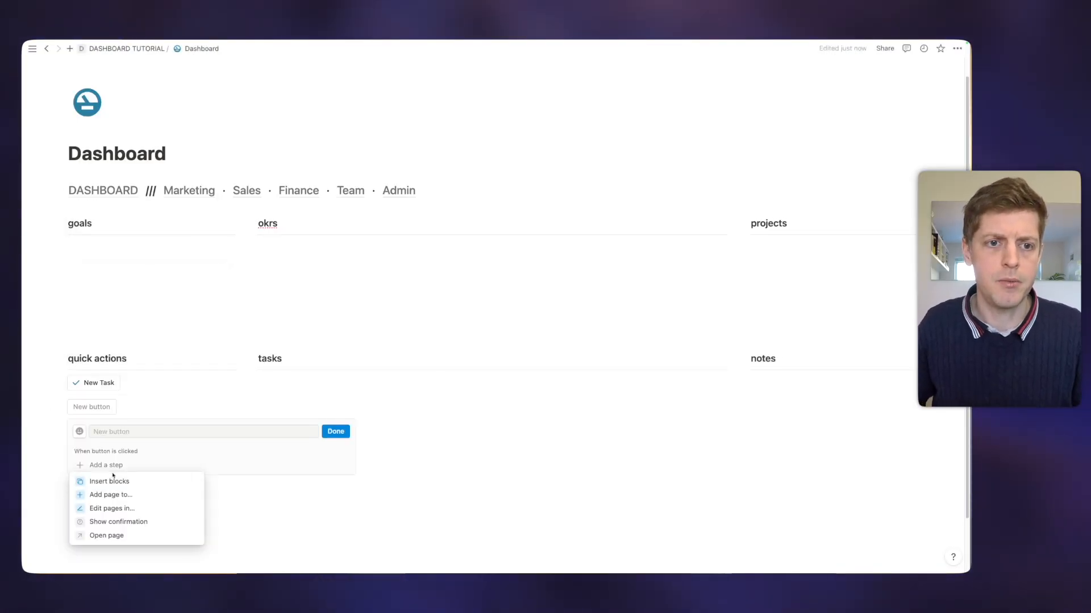
left_click(111, 494)
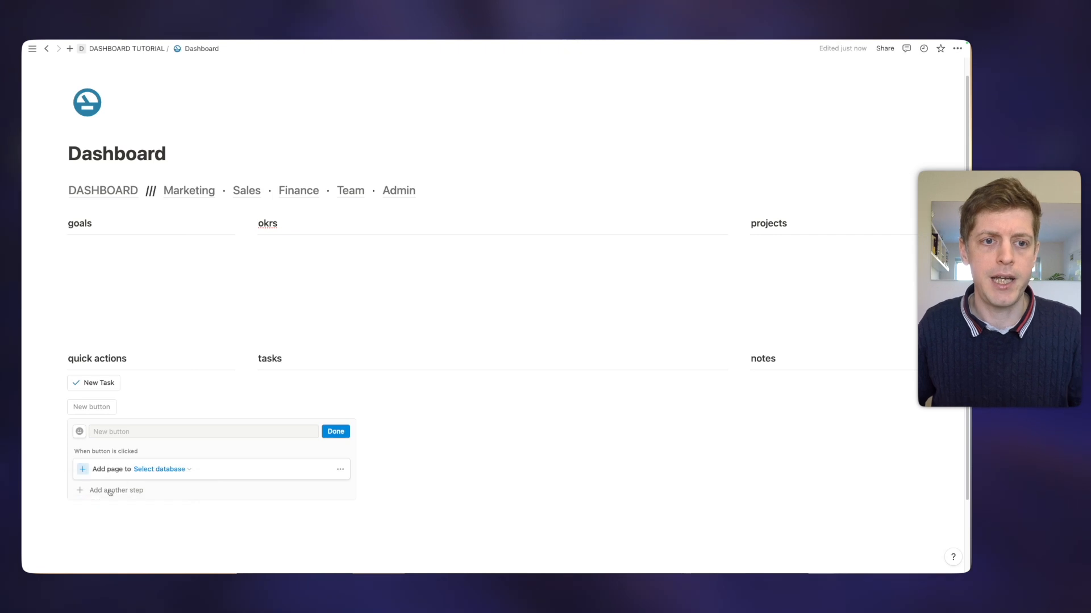
left_click(146, 470)
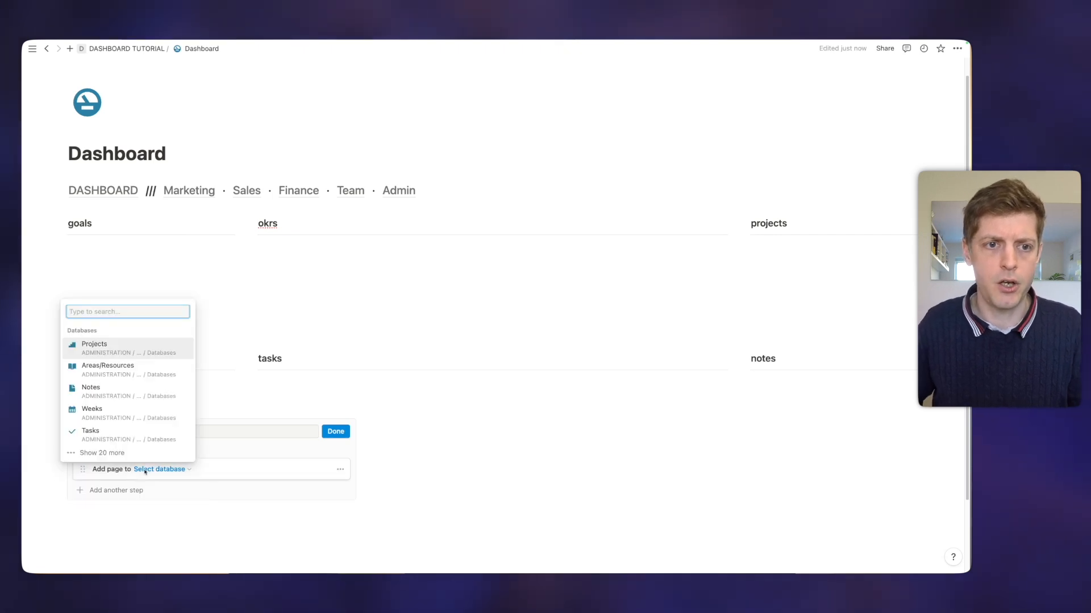
left_click(108, 391)
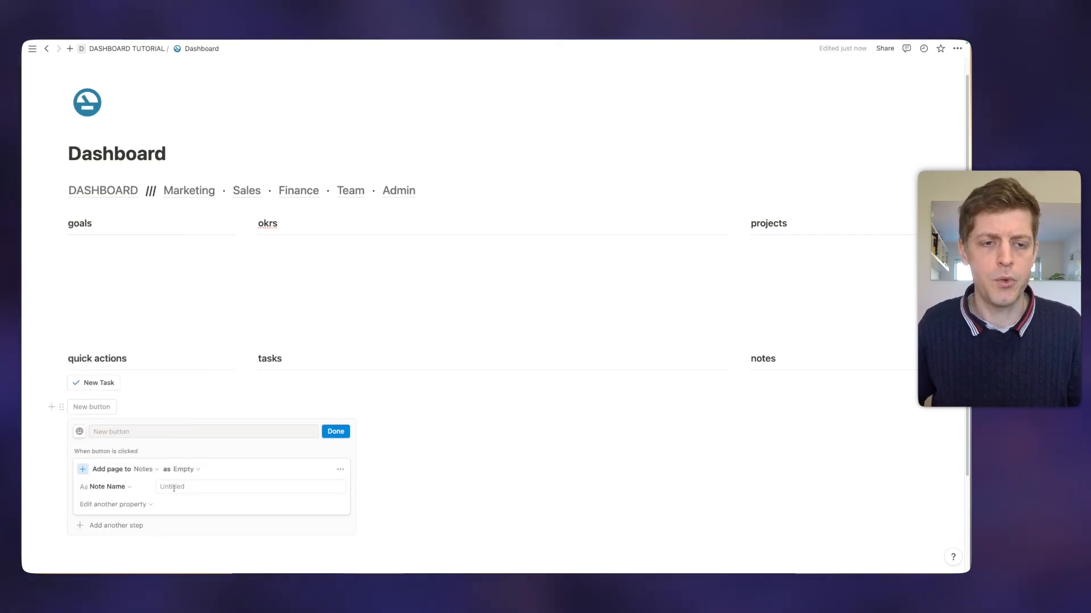
Step: Add the Status property to the button's new note page and set it to Inbox
left_click(108, 505)
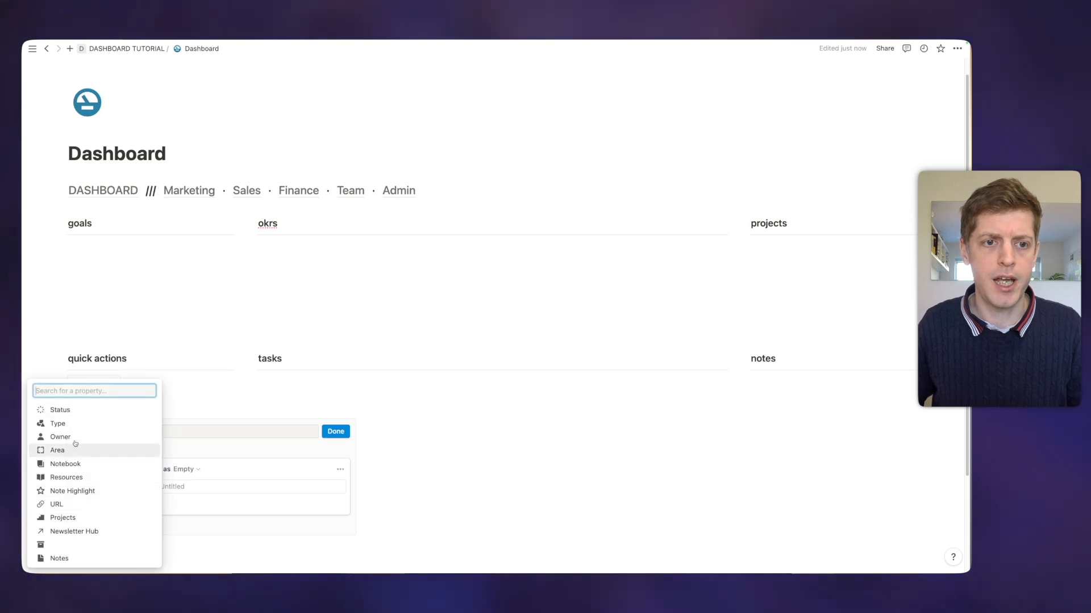
left_click(66, 410)
left_click(193, 505)
left_click(245, 402)
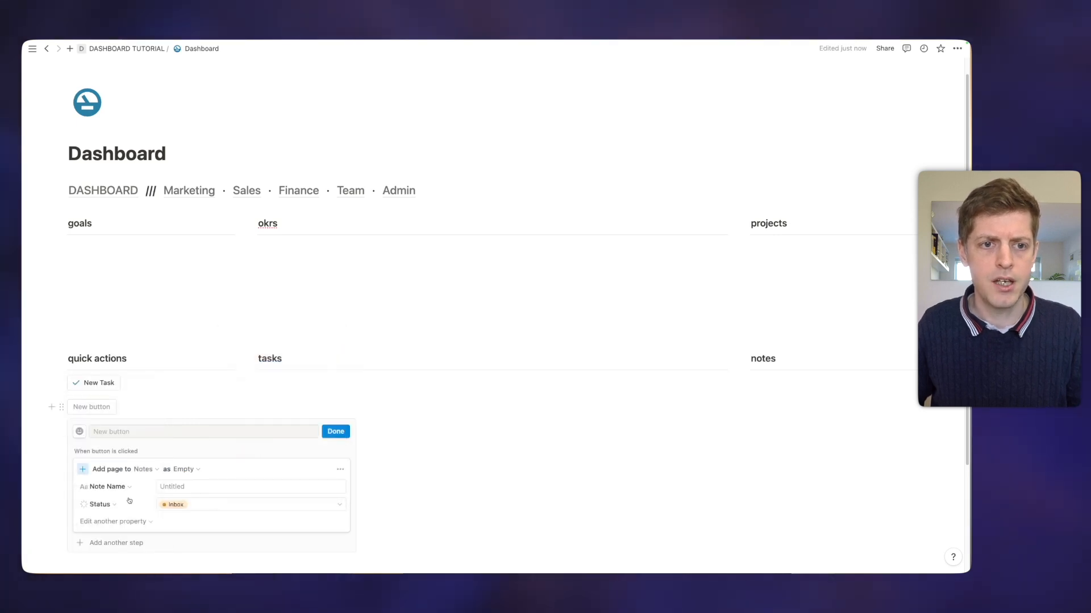
Step: Add an Open page step to the notes button that opens the new page added
left_click(116, 543)
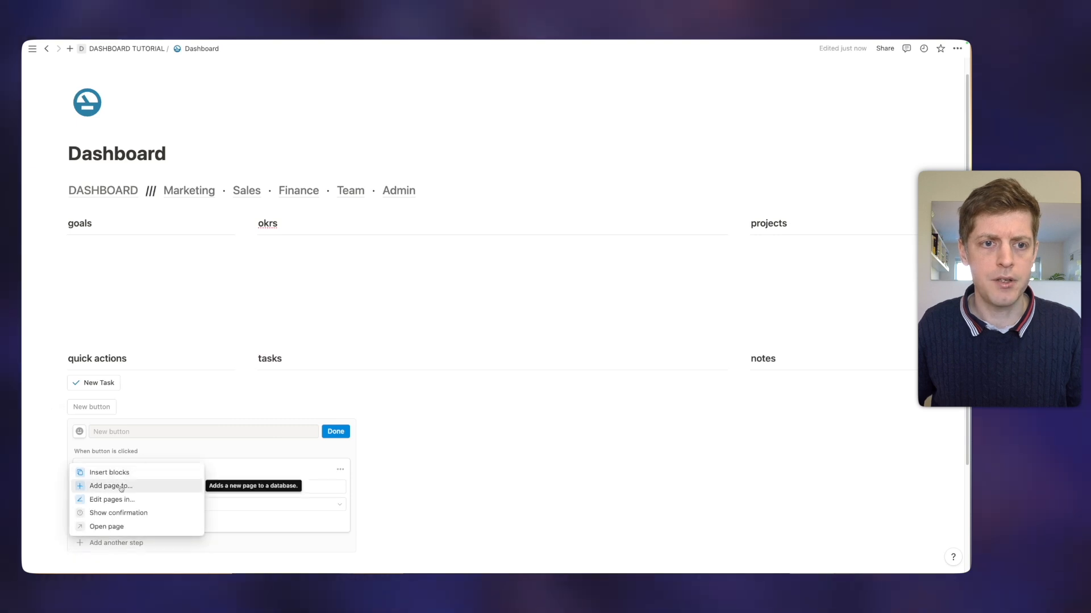
left_click(106, 526)
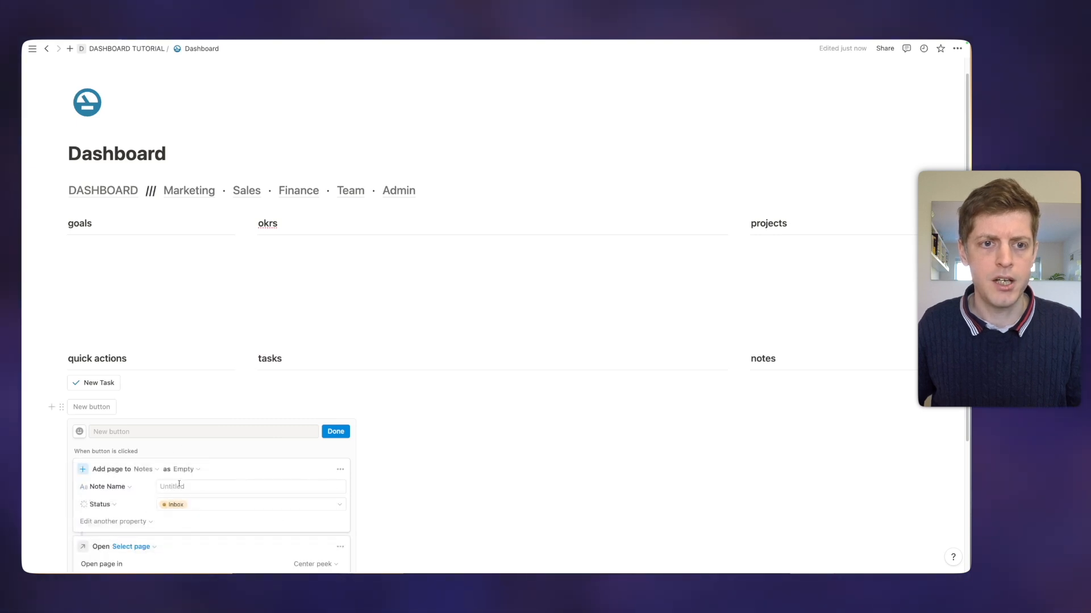
scroll(164, 481, "down", 5)
left_click(125, 366)
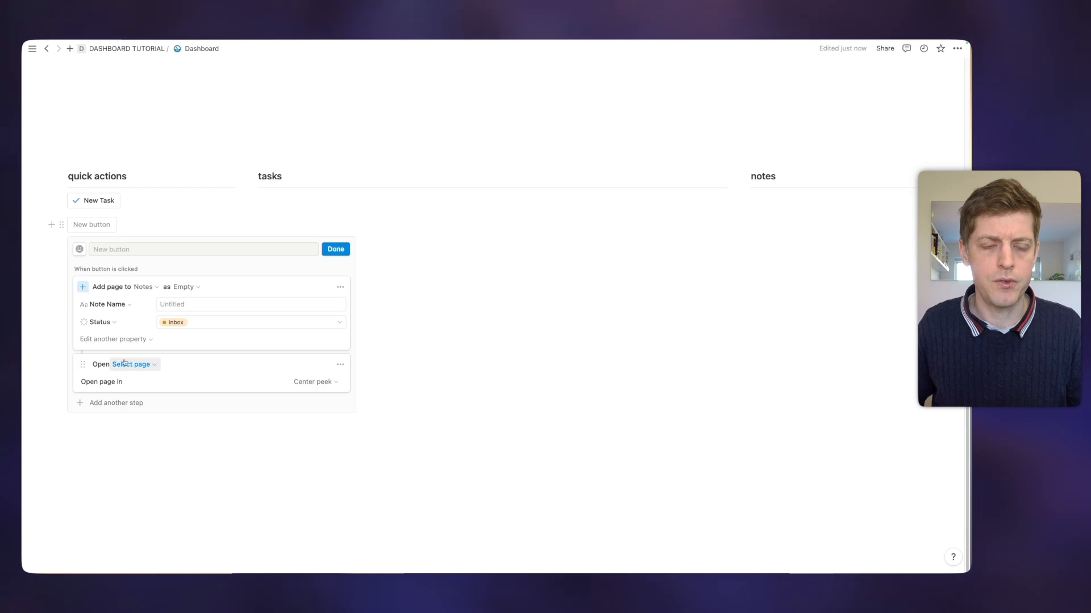
left_click(76, 415)
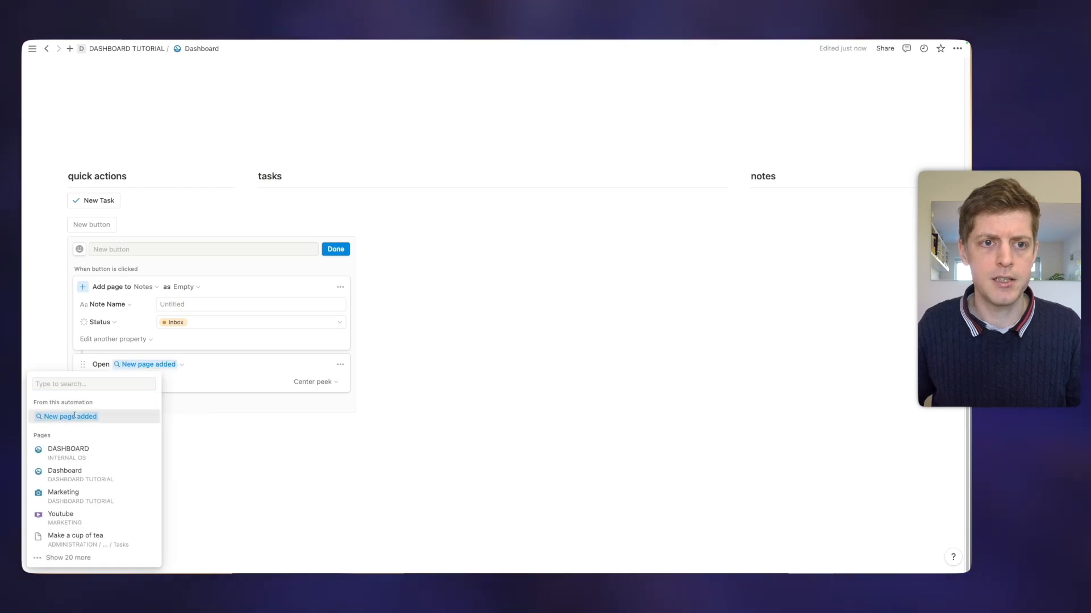
Step: Name the notes button New Note, give it the page icon and finish editing it
left_click(105, 249)
type("New Note")
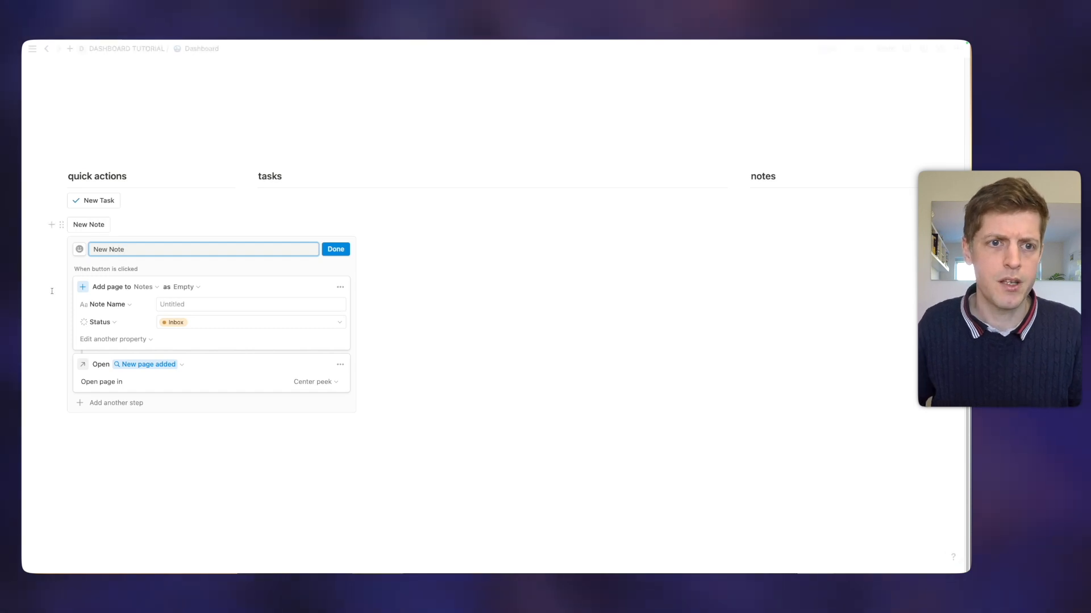
left_click(79, 251)
type("page")
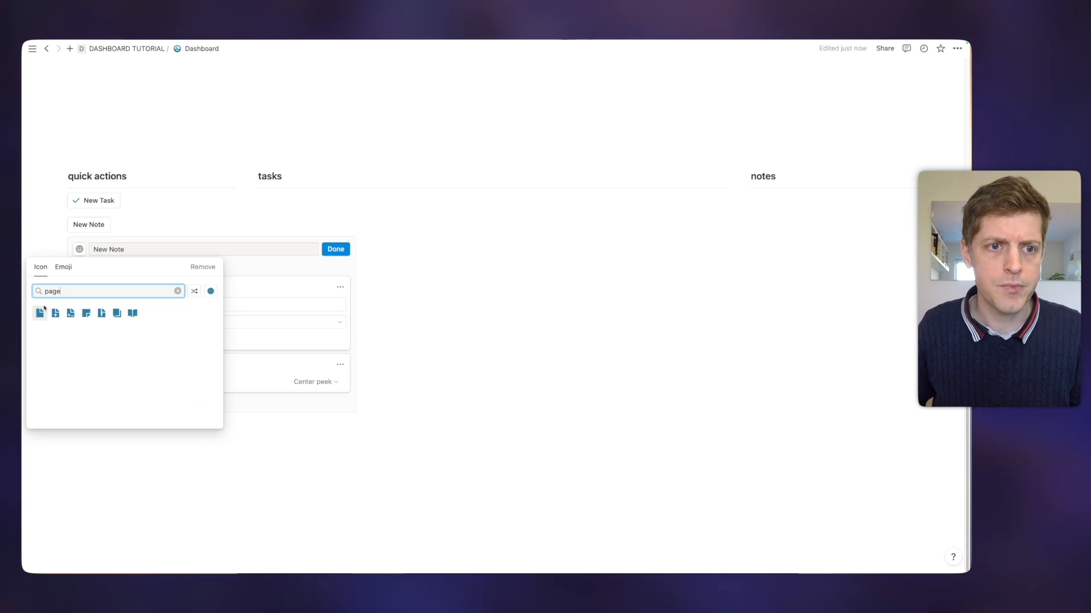
left_click(41, 311)
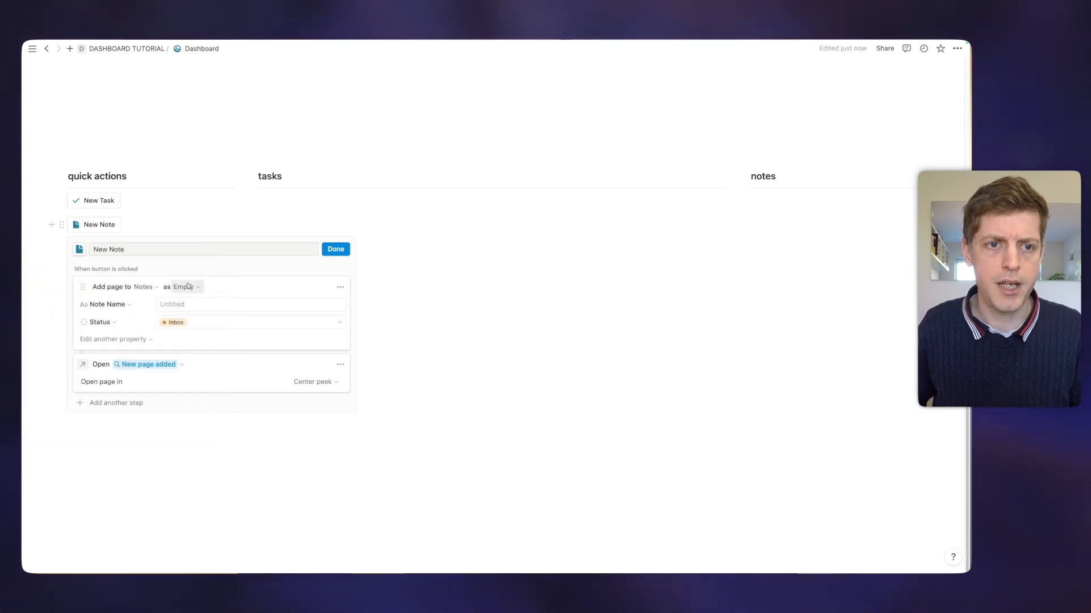
left_click(337, 250)
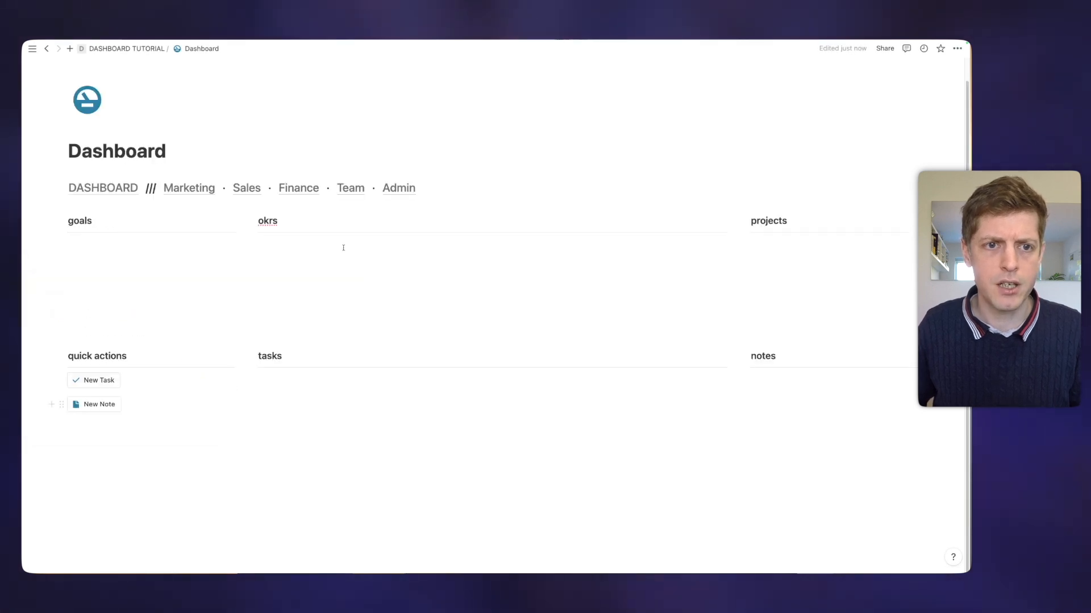
left_click(90, 428)
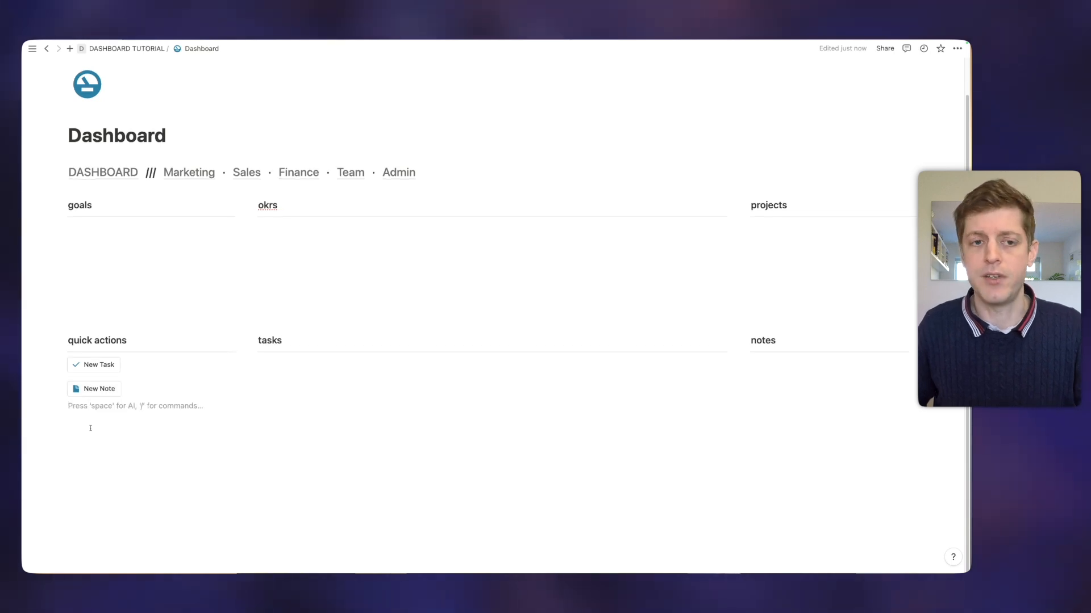
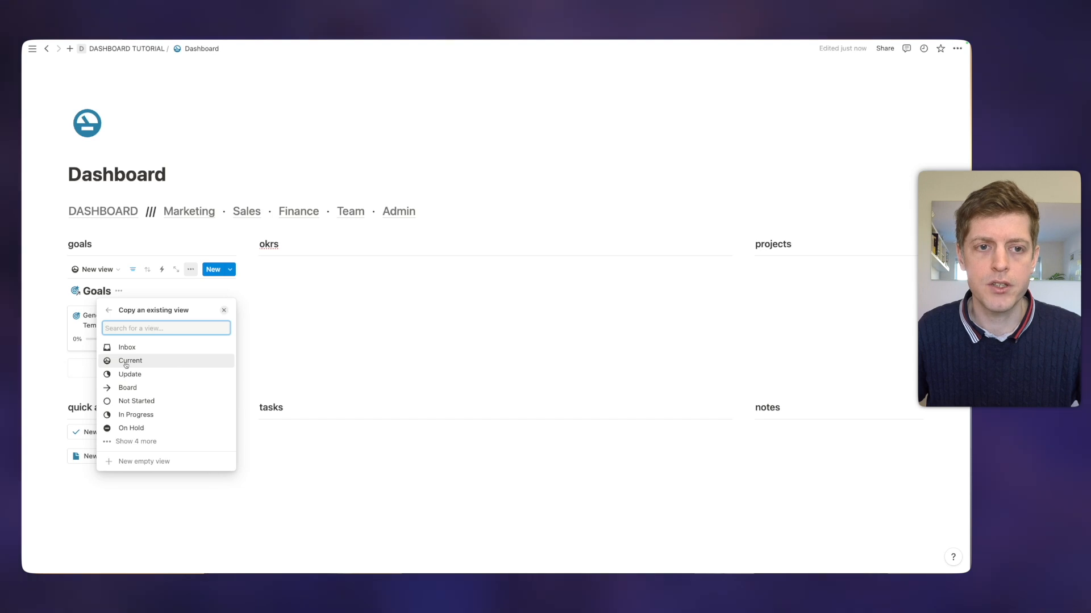
Step: Copy the existing Current view into the linked Goals database under goals and hide its database title
left_click(126, 362)
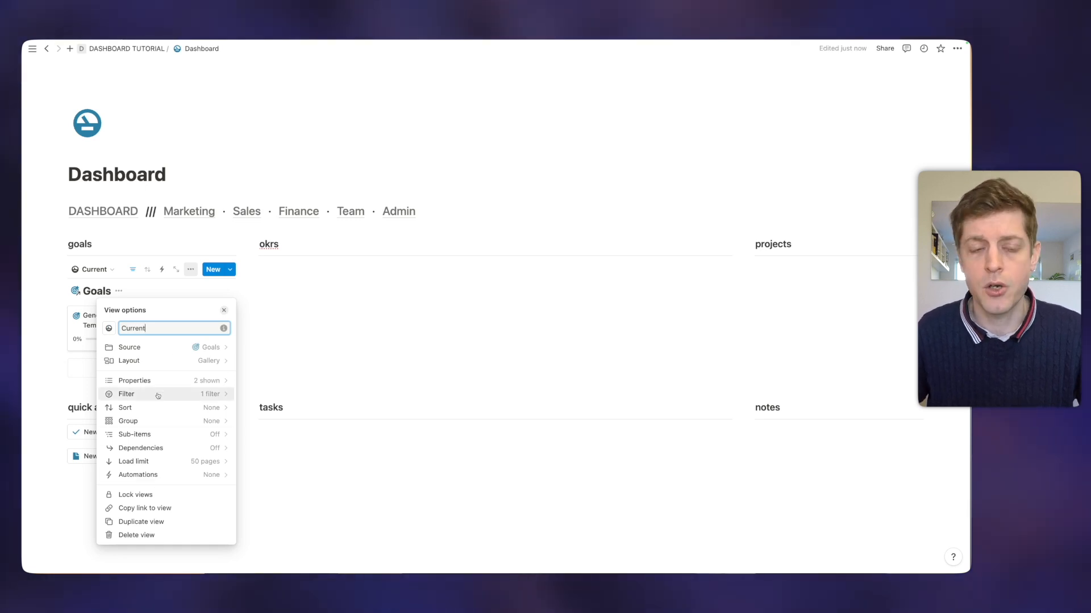
left_click(222, 311)
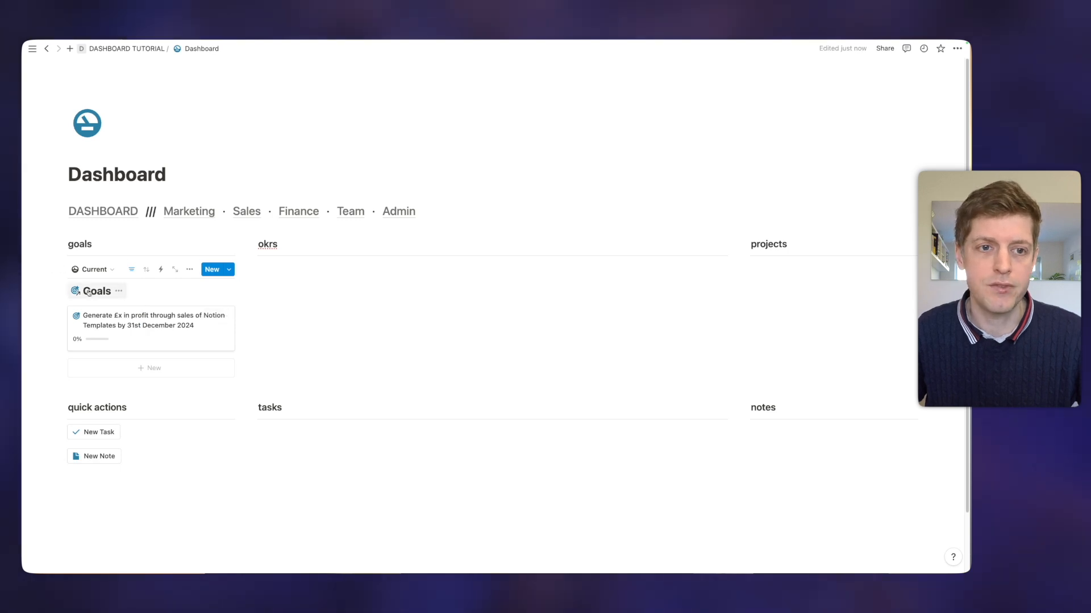
left_click(119, 292)
left_click(108, 344)
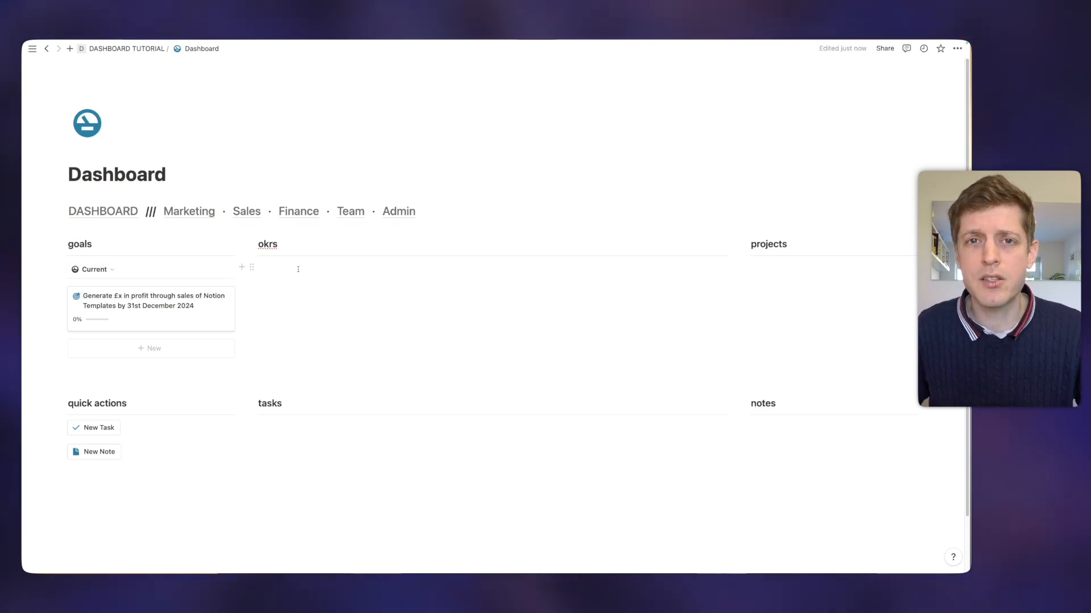
Step: Insert a linked view of the Objectives database under the okrs heading
left_click(297, 270)
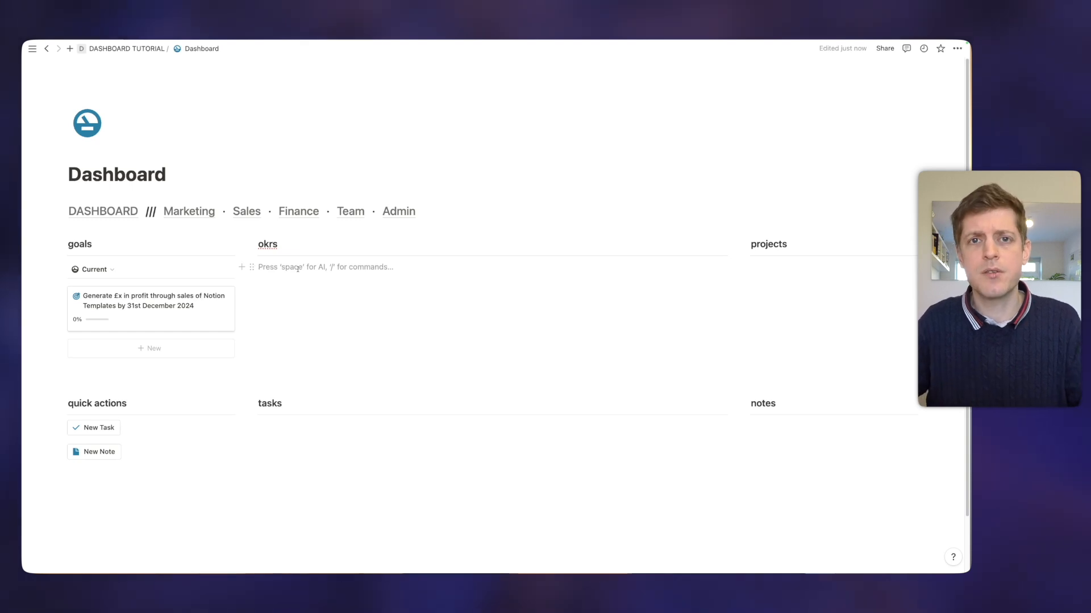
type("/linked")
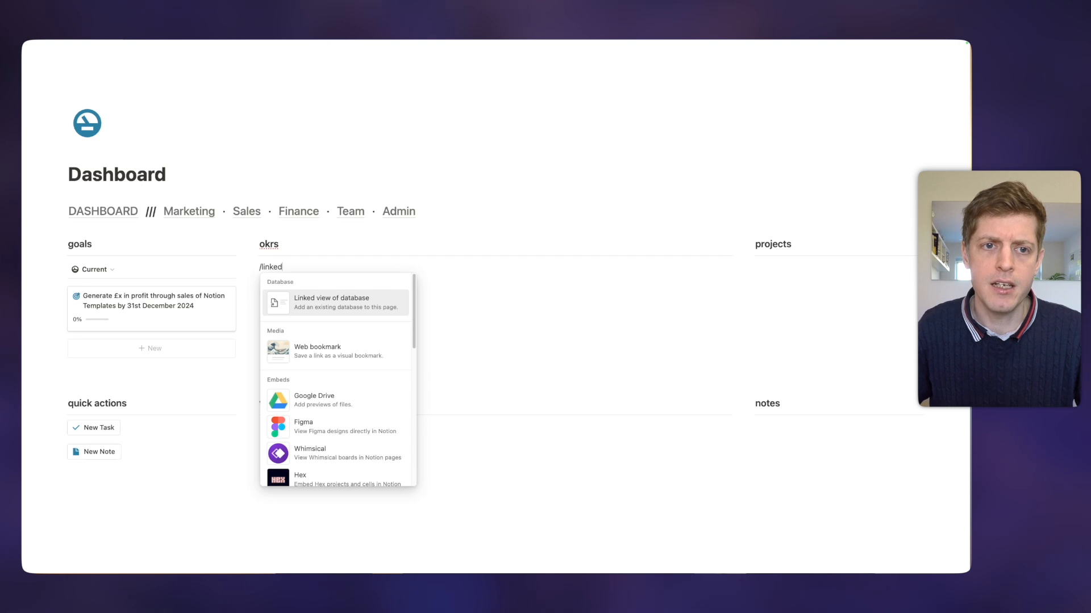
key("Return")
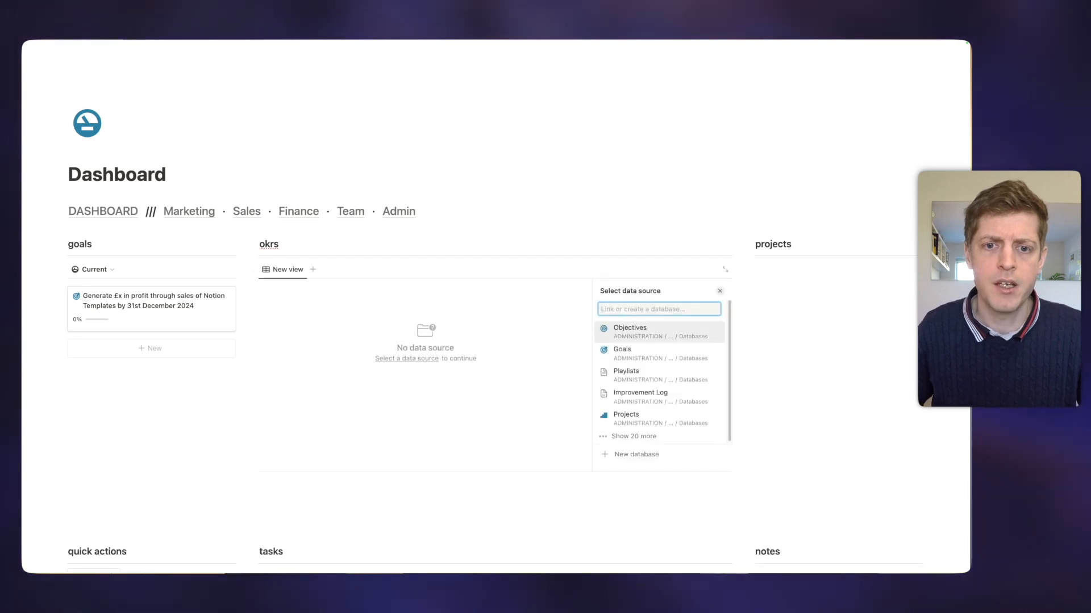
left_click(653, 334)
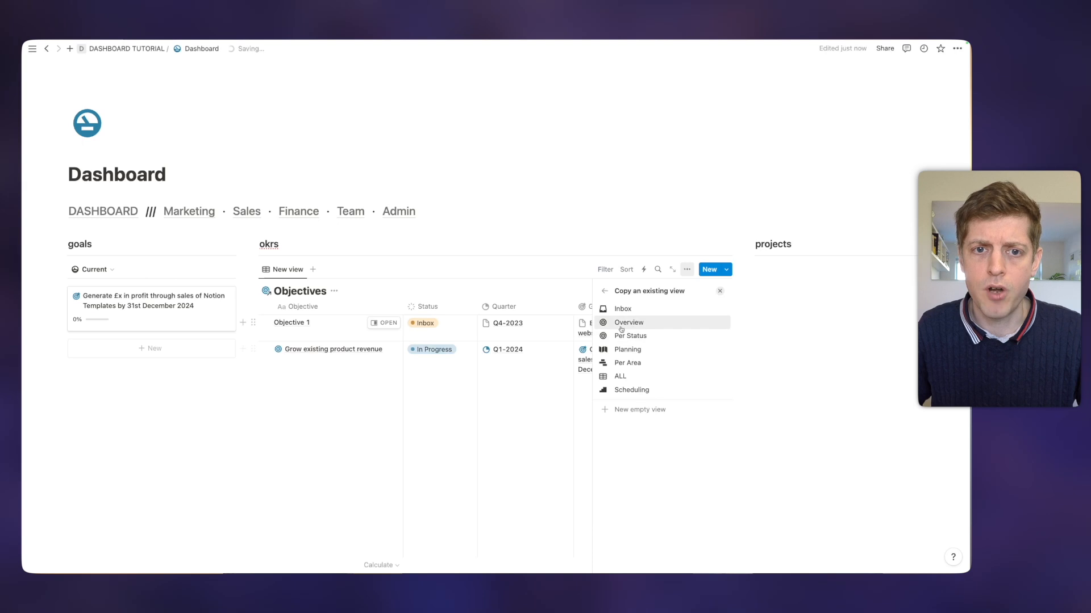
Step: Create a new empty table view named Overview for the linked Objectives database, with its database title hidden
left_click(636, 390)
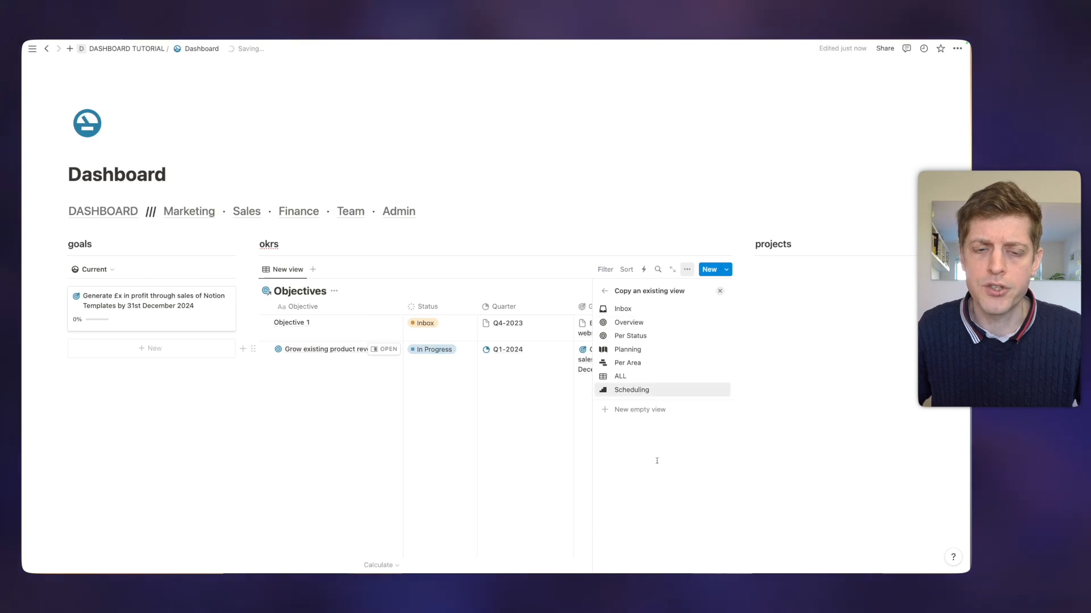
left_click(642, 409)
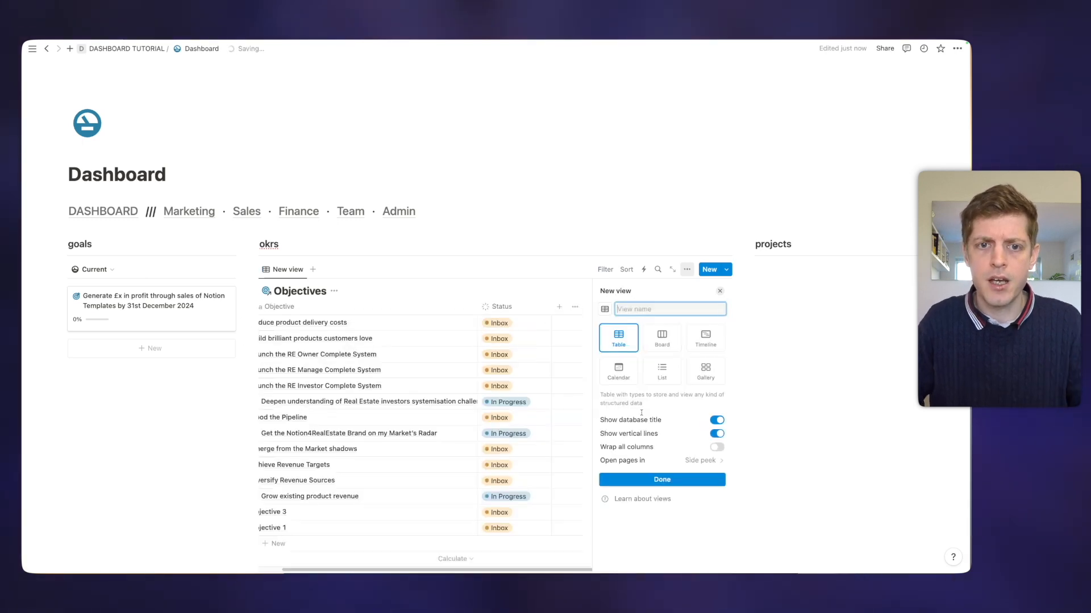
type("Overview")
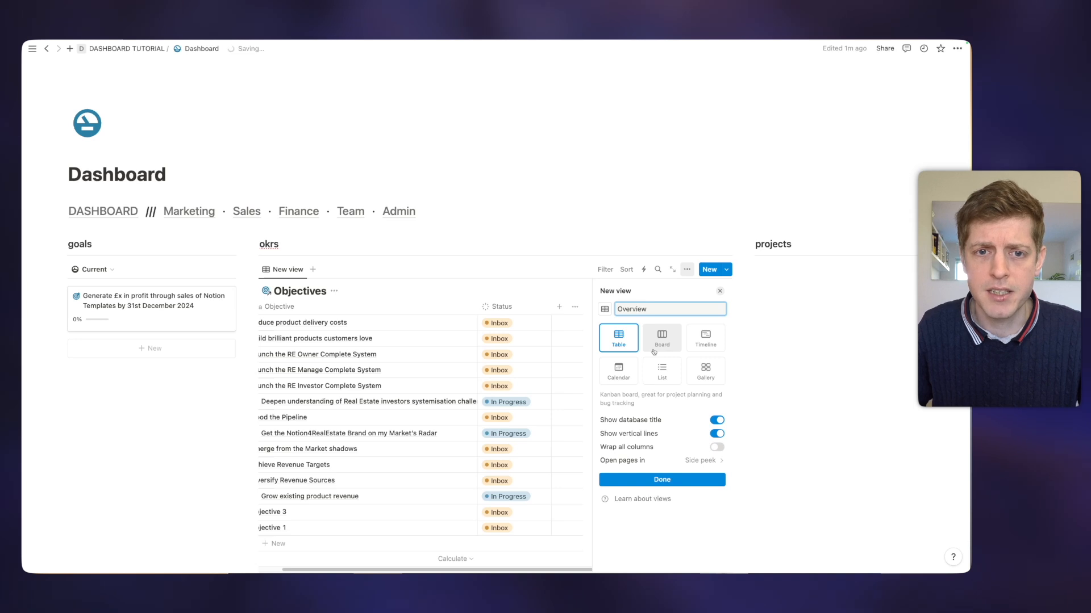
left_click(622, 342)
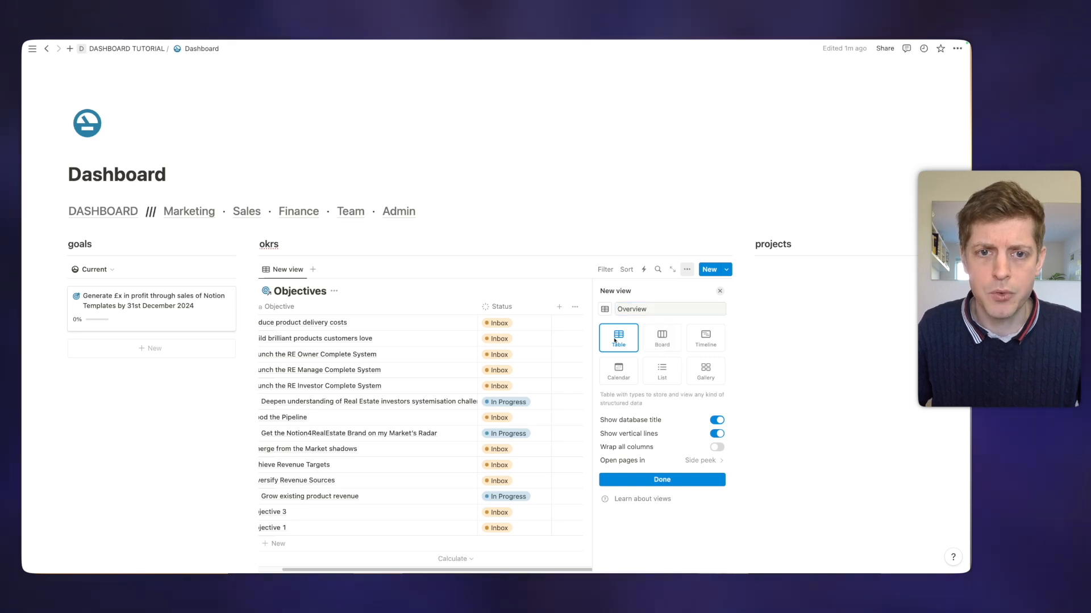
left_click(718, 420)
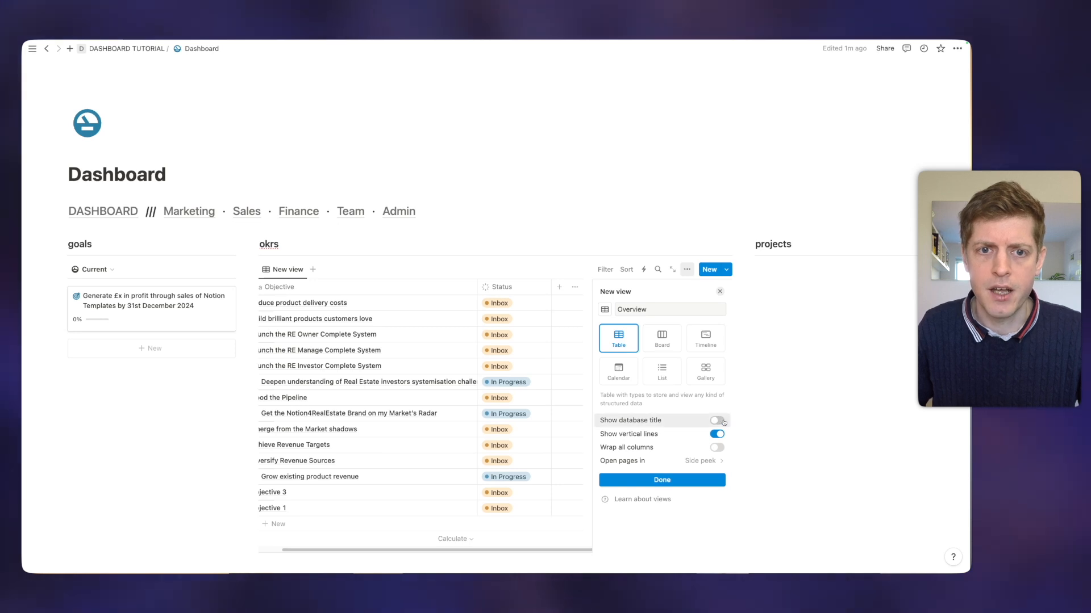
left_click(637, 481)
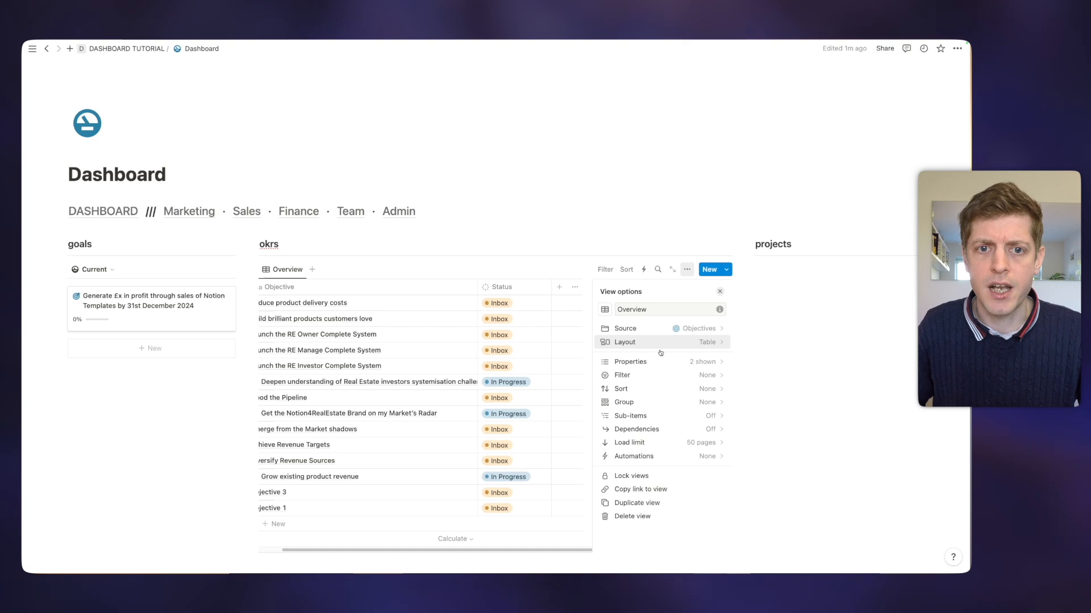
Step: Hide the Status property and show Progress and Quarter in the Overview view
left_click(698, 365)
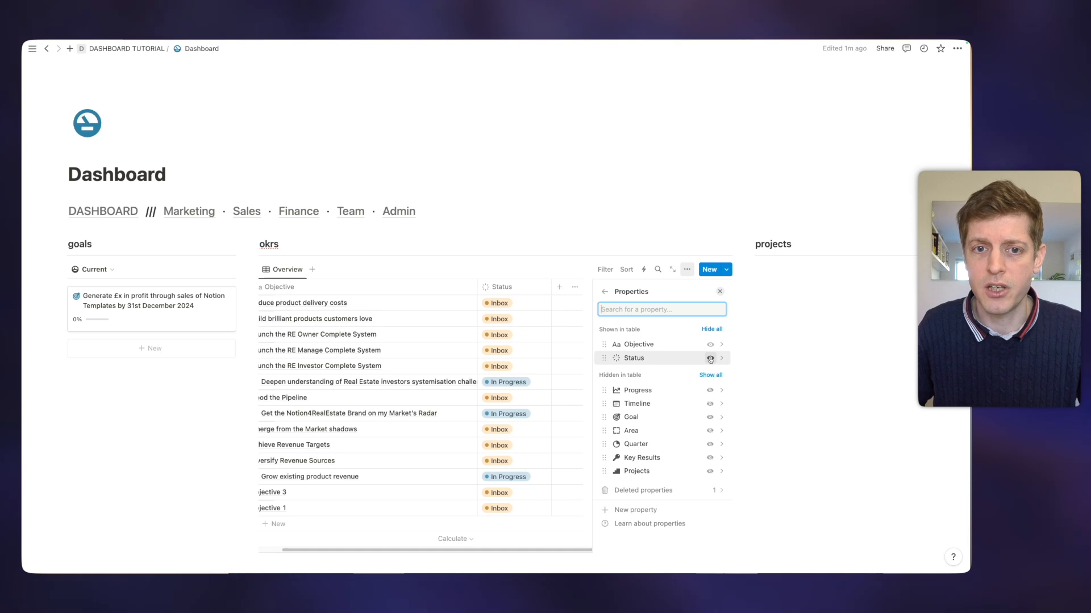
left_click(710, 359)
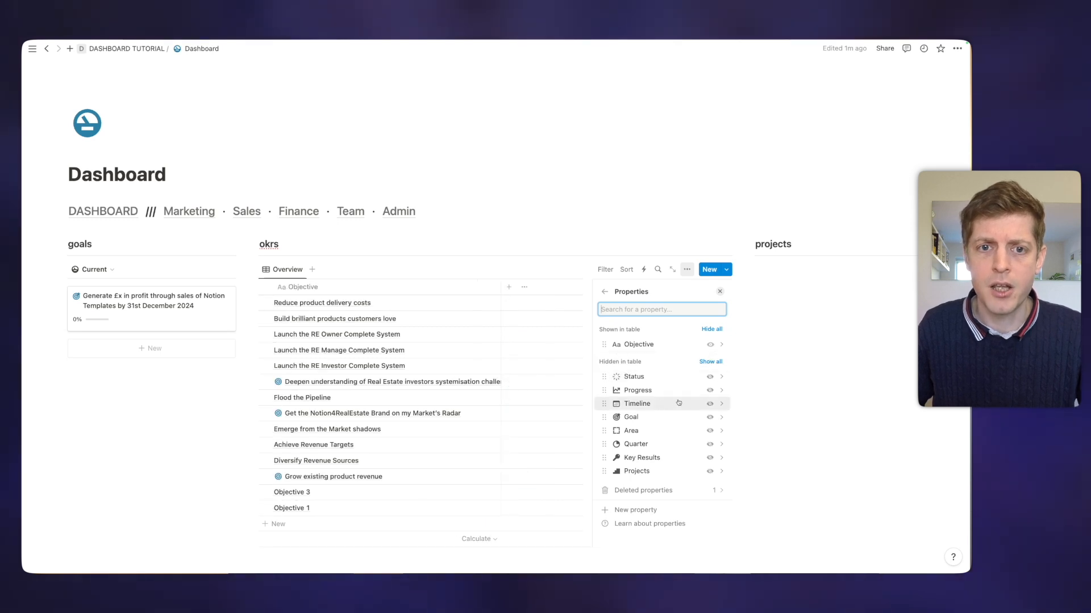
left_click(710, 392)
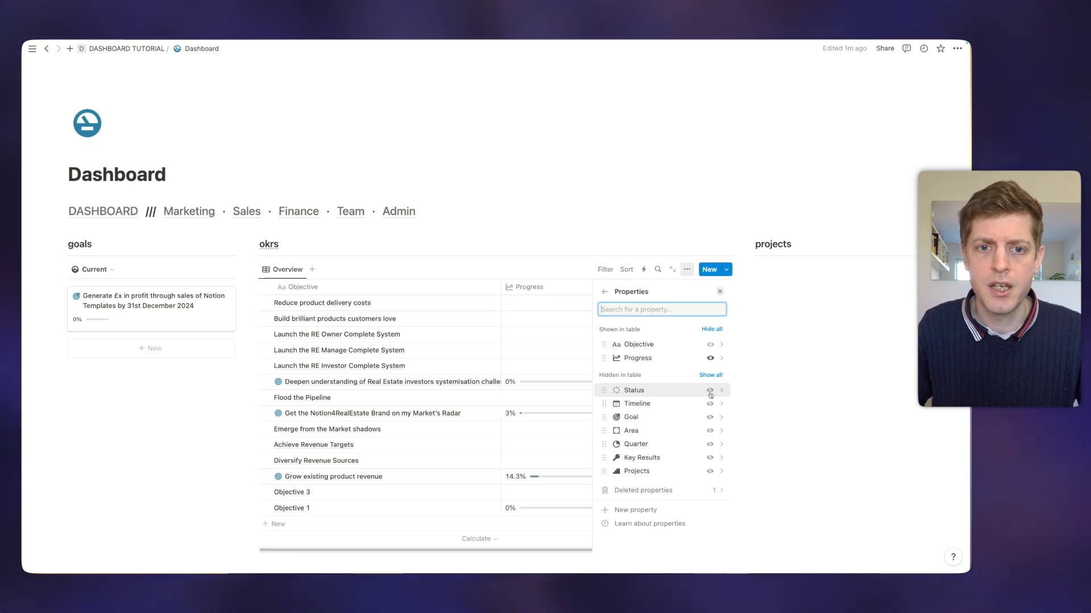
left_click(710, 444)
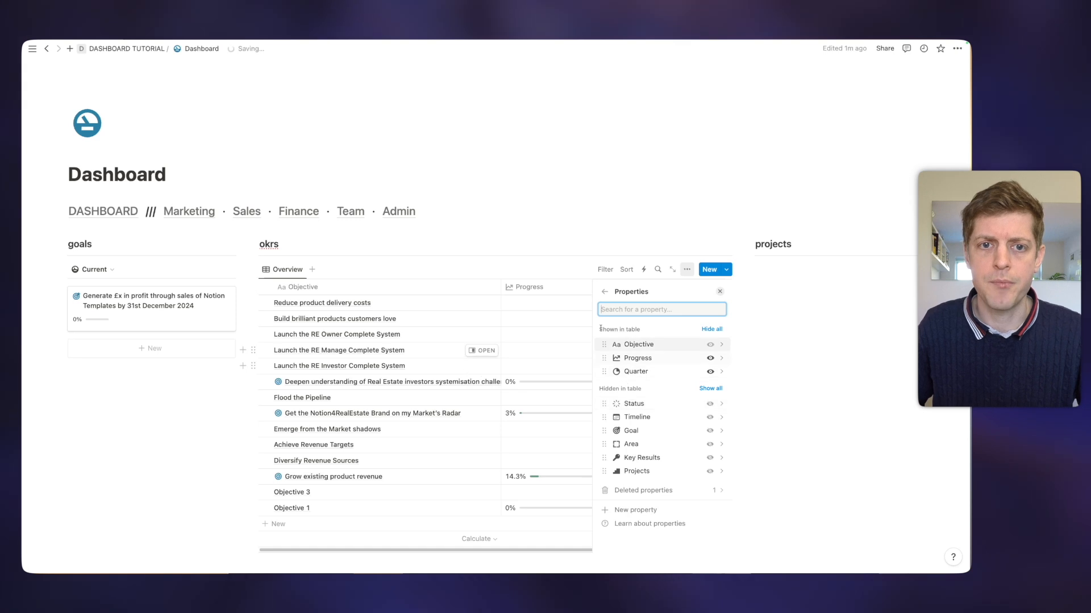
left_click(606, 292)
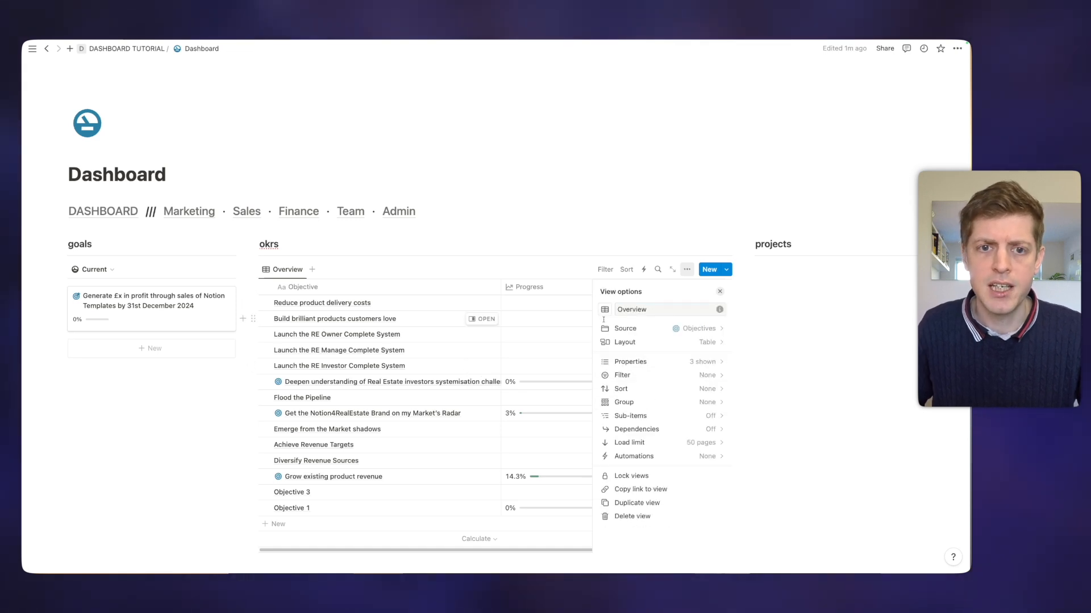
Step: Filter the Overview view to objectives with Status In Progress and save the filter for everyone
left_click(704, 377)
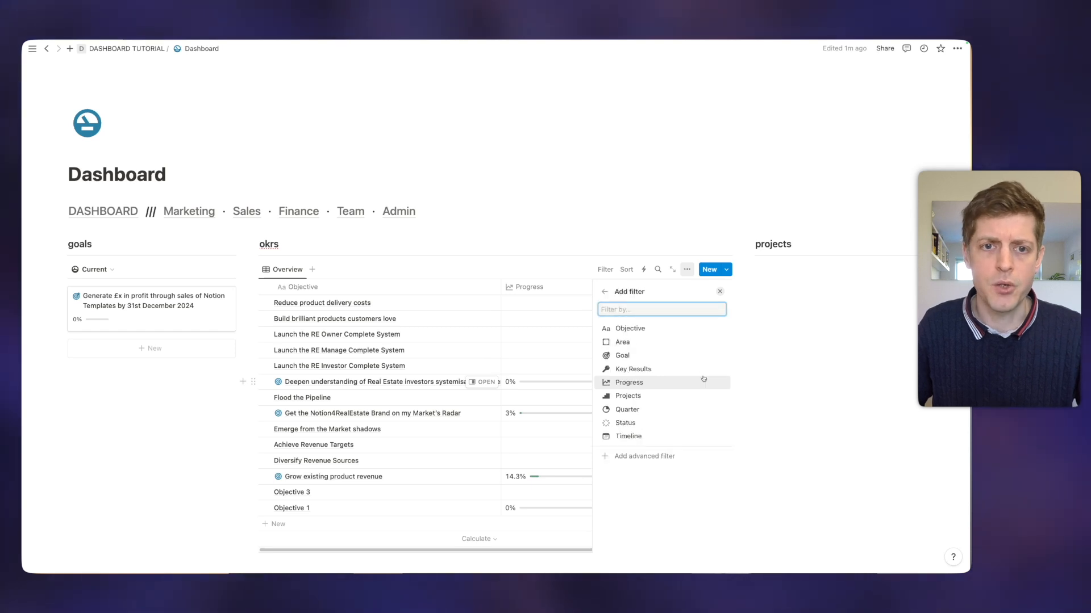
left_click(635, 425)
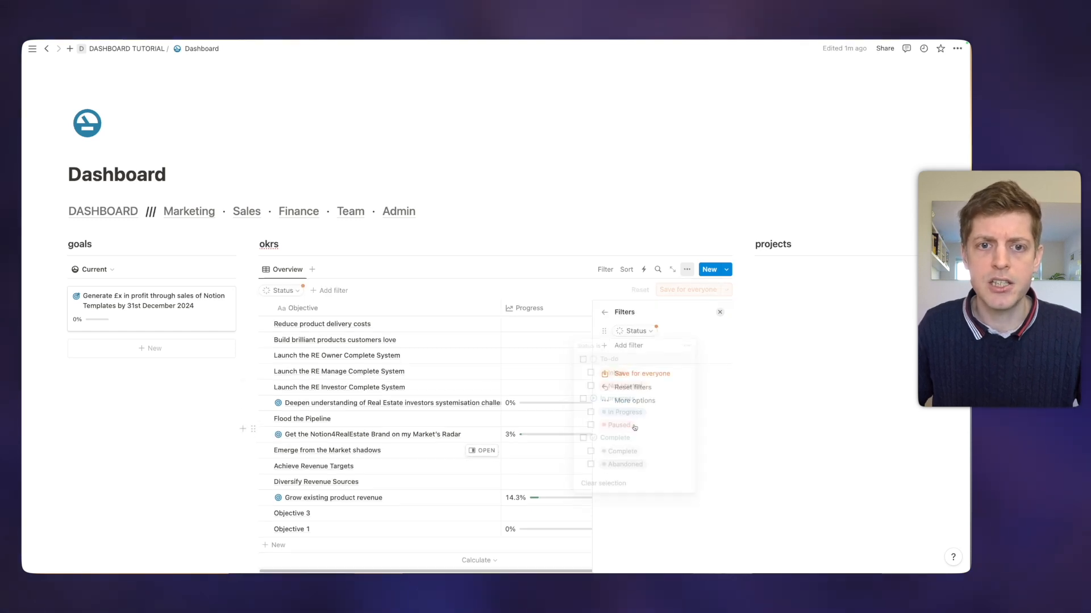
left_click(589, 414)
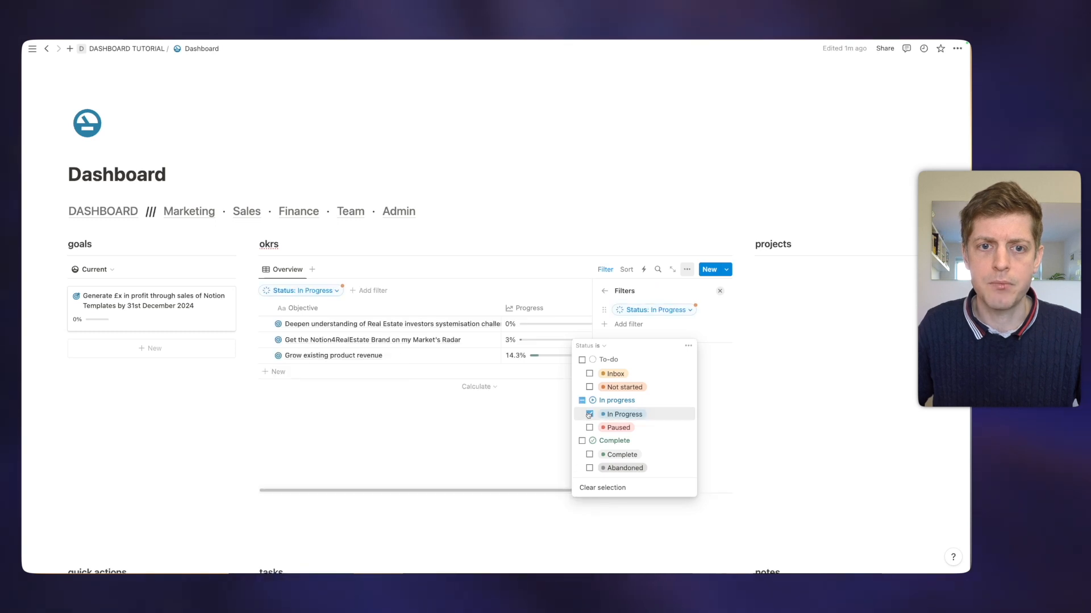
left_click(652, 296)
left_click(637, 353)
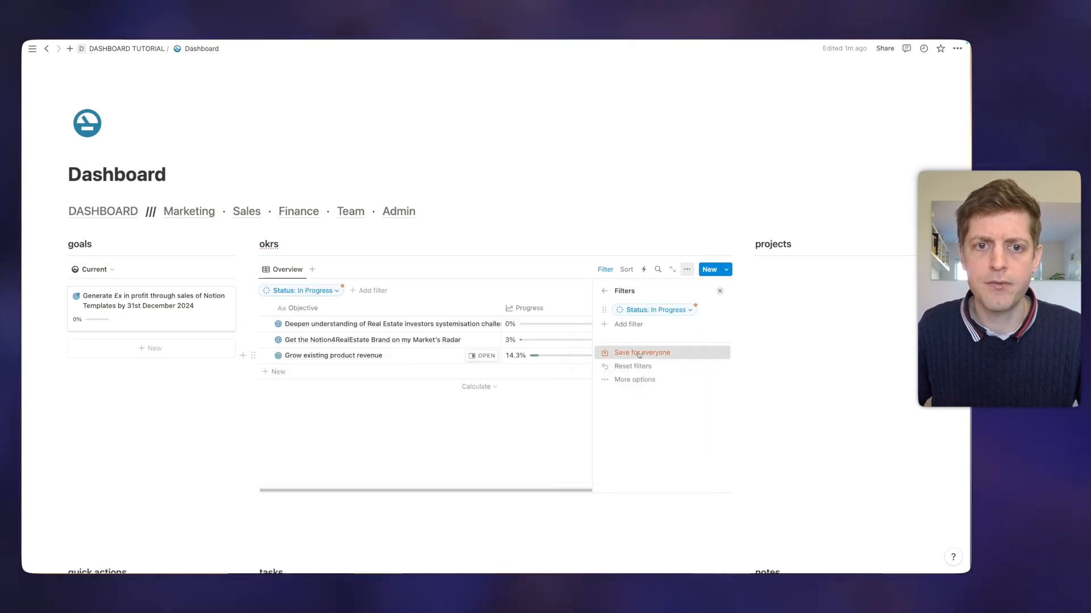
key("Escape")
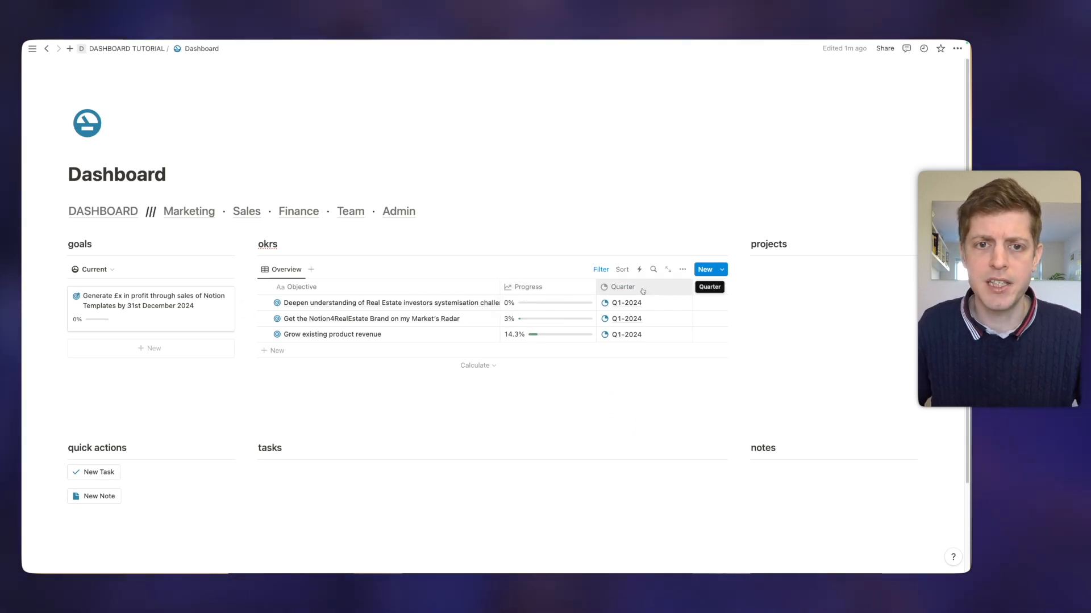
Step: Move the Quarter column ahead of Progress and narrow the Objective column so all three columns fit
left_click_drag(643, 291, 524, 286)
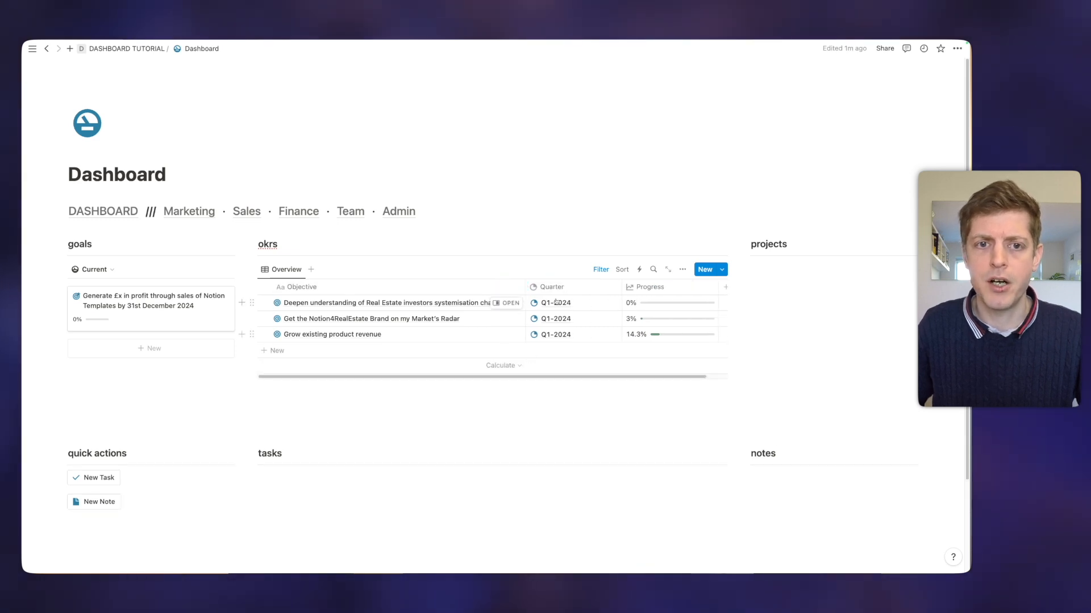
scroll(631, 335, "right", 1)
scroll(632, 336, "left", 1)
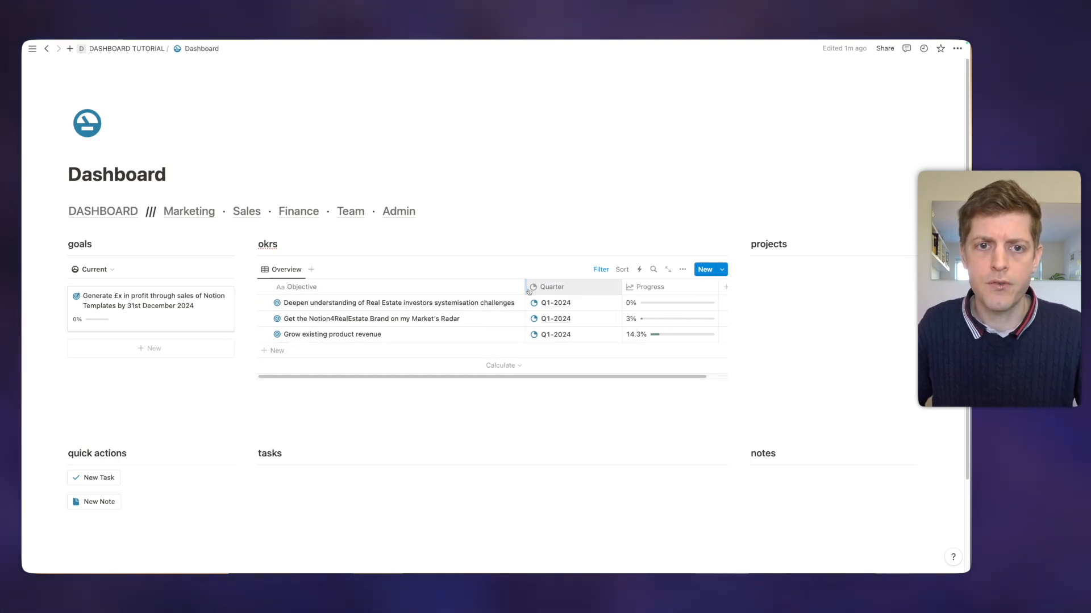
left_click_drag(528, 287, 478, 288)
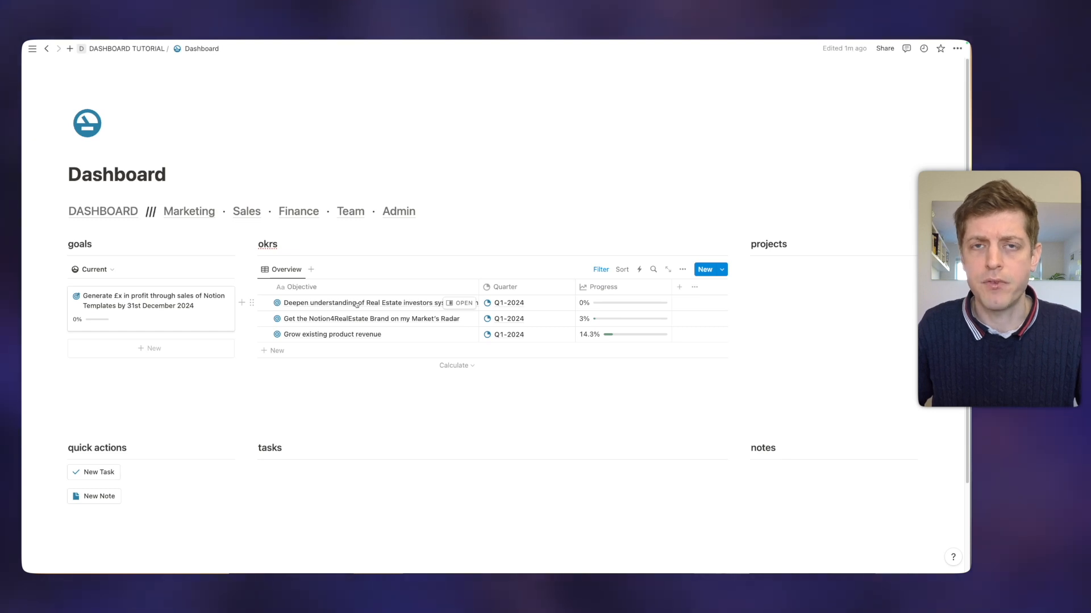
Step: Turn on wrapping for all columns in the Overview table and close its view options
left_click(682, 269)
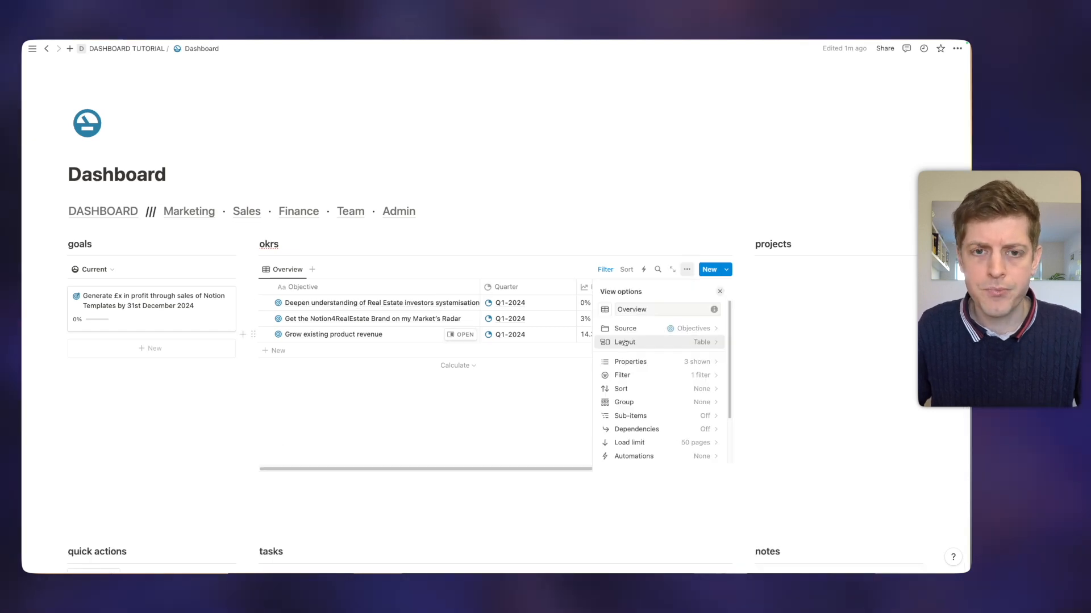
left_click(701, 343)
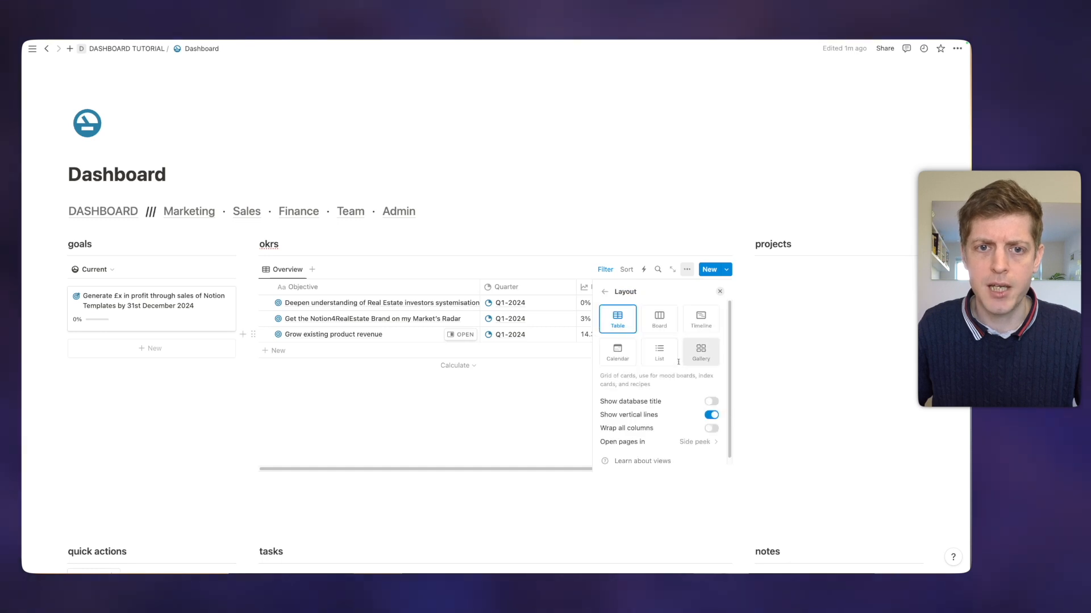
left_click(711, 423)
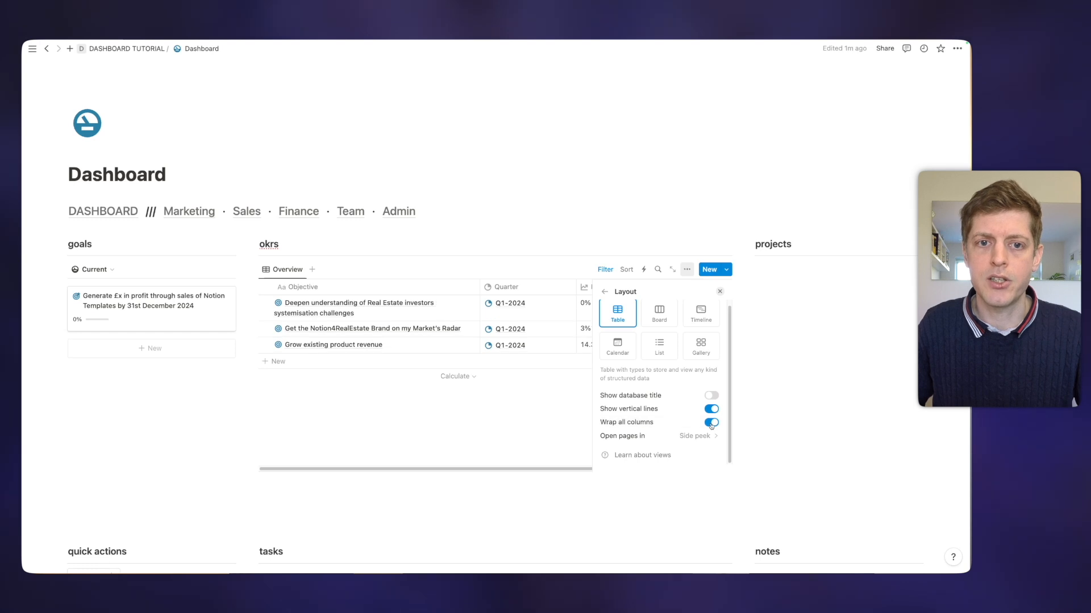
left_click(497, 432)
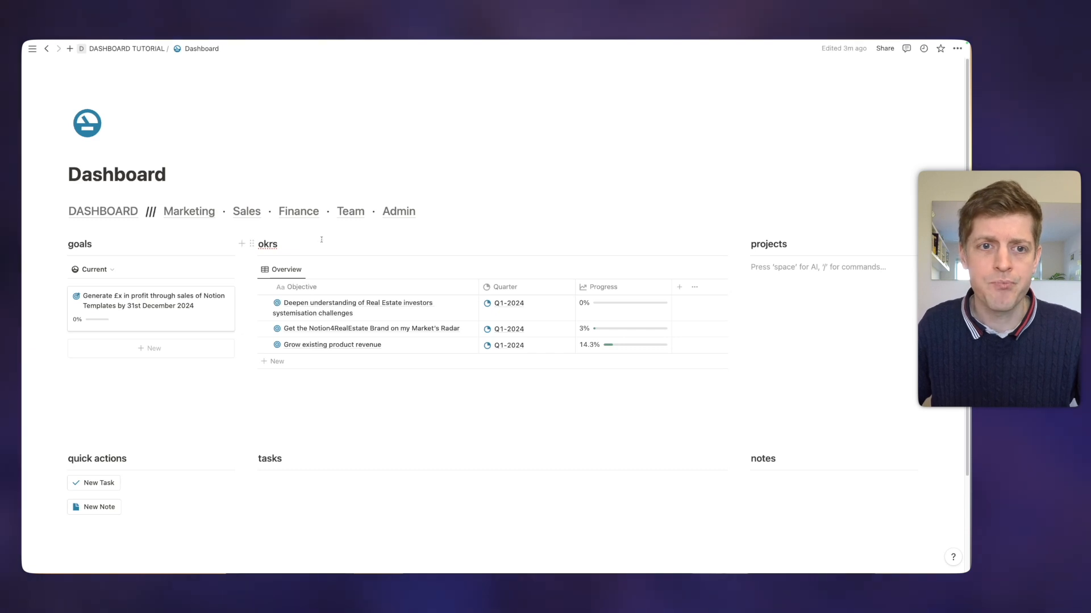
Step: Add a second okrs view from the Key Results database by copying its To Update view, and hide the database title
left_click(312, 270)
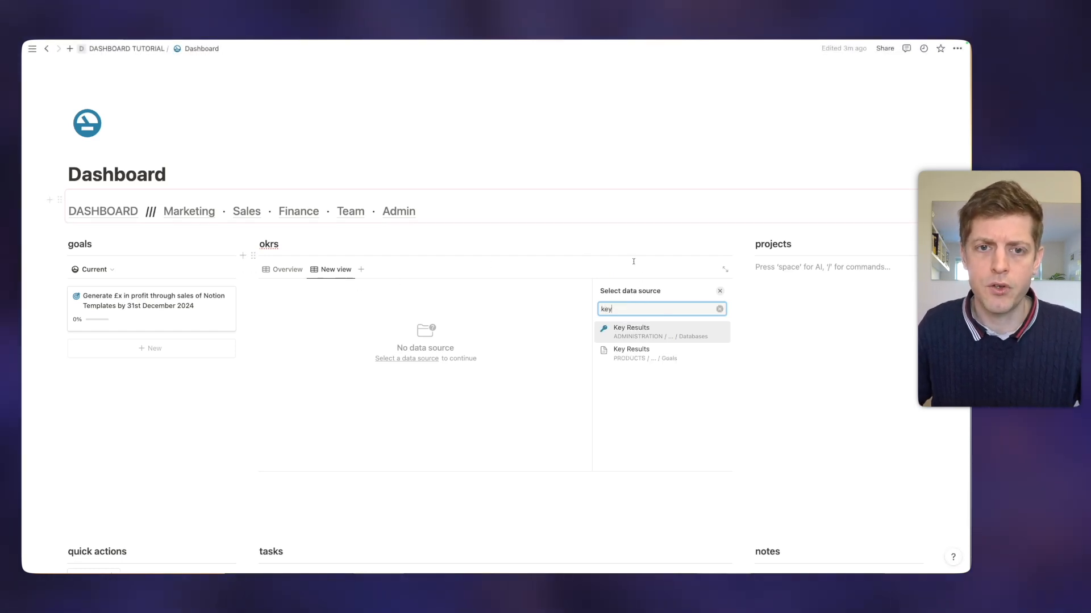
left_click(654, 334)
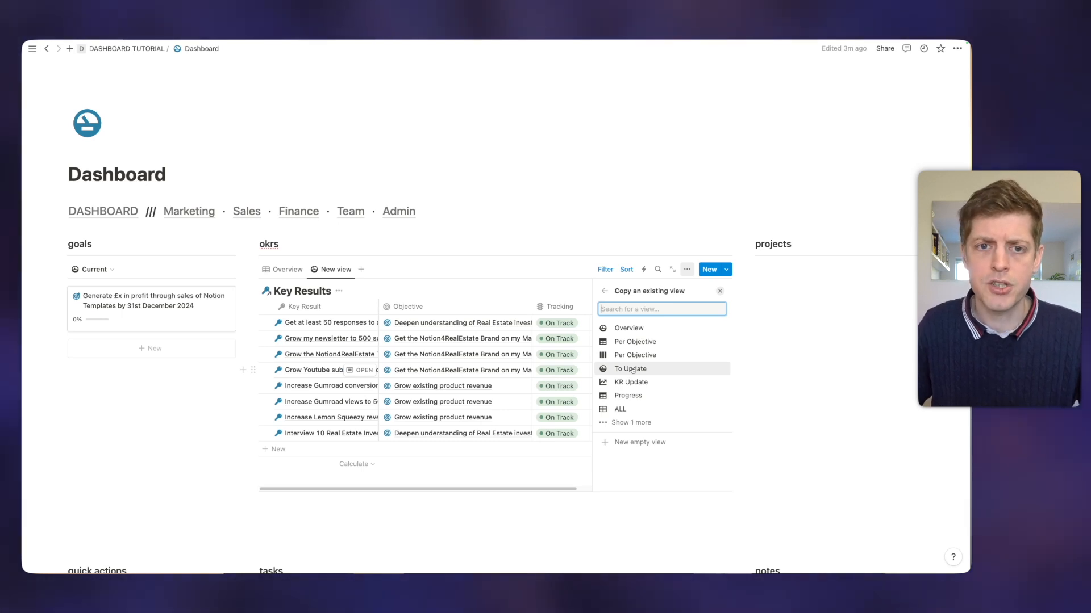
left_click(633, 369)
left_click(691, 345)
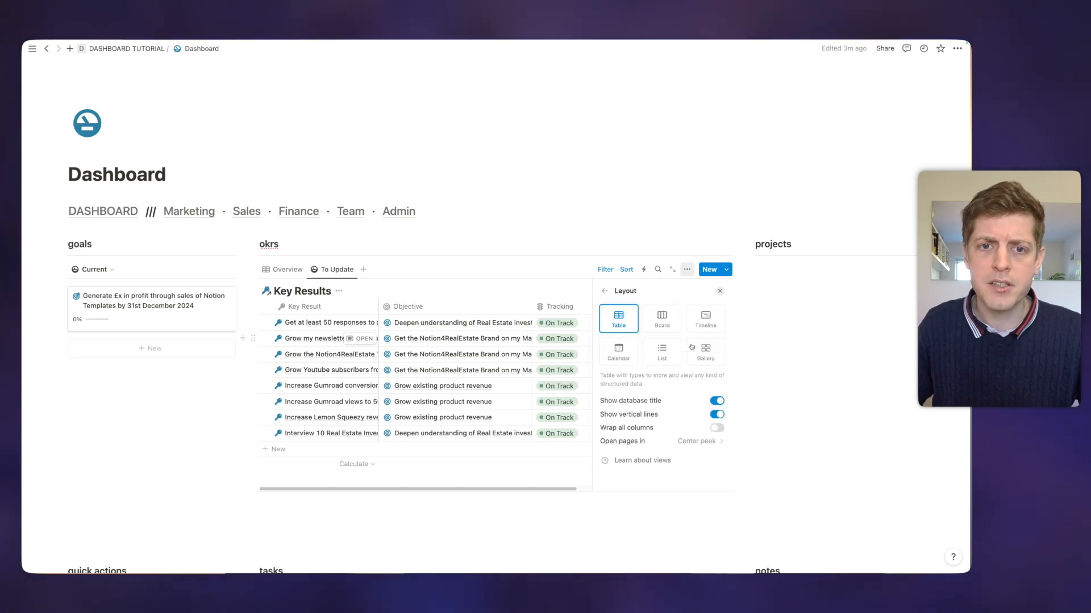
left_click(715, 401)
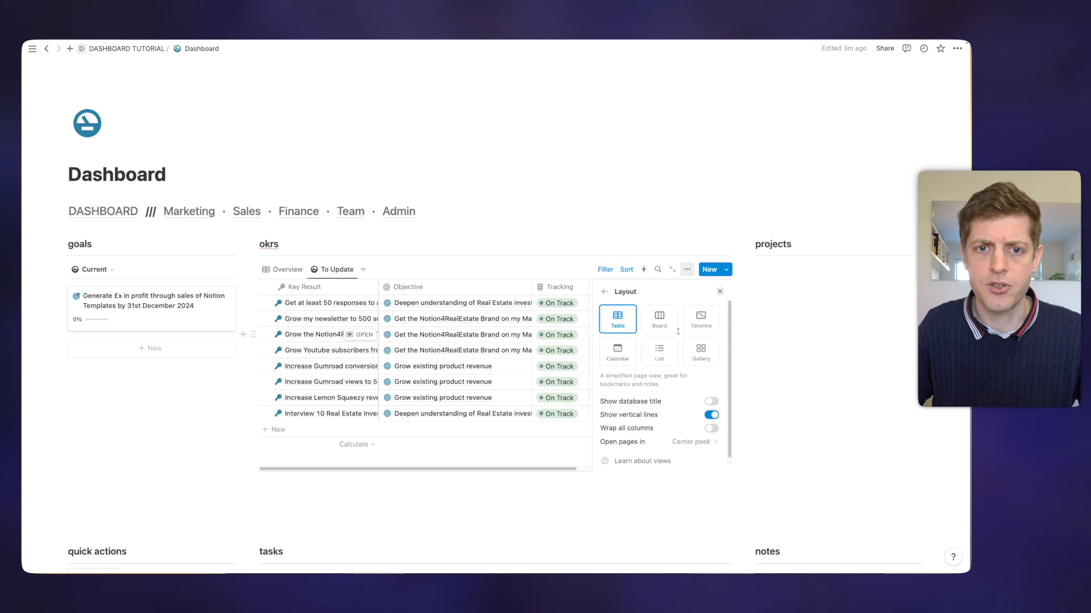
left_click(720, 292)
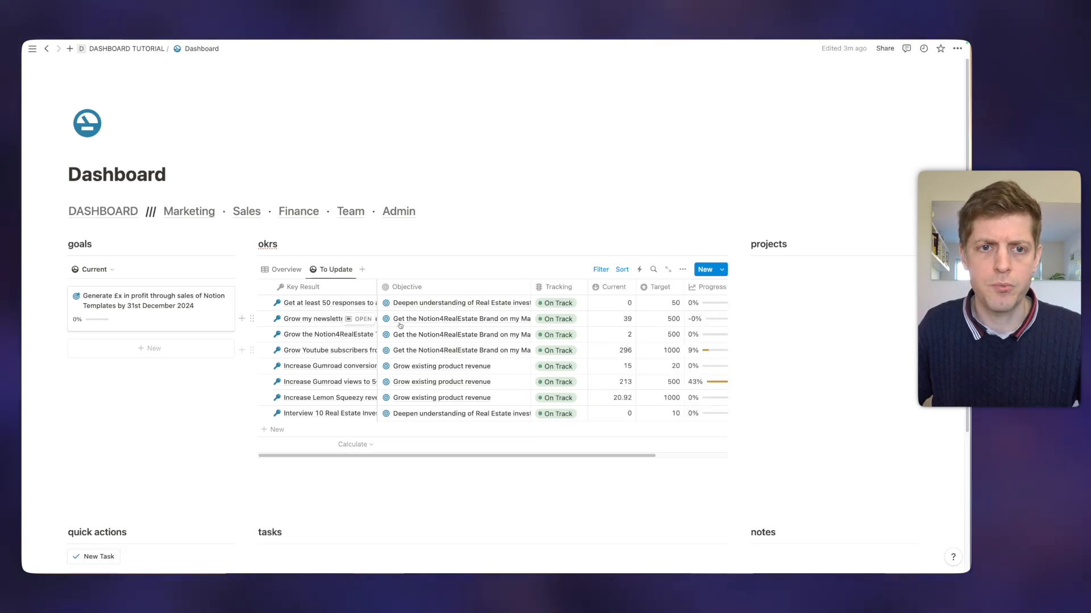
Step: Hide the Objective column in the To Update view and widen the Key Result column
left_click(402, 288)
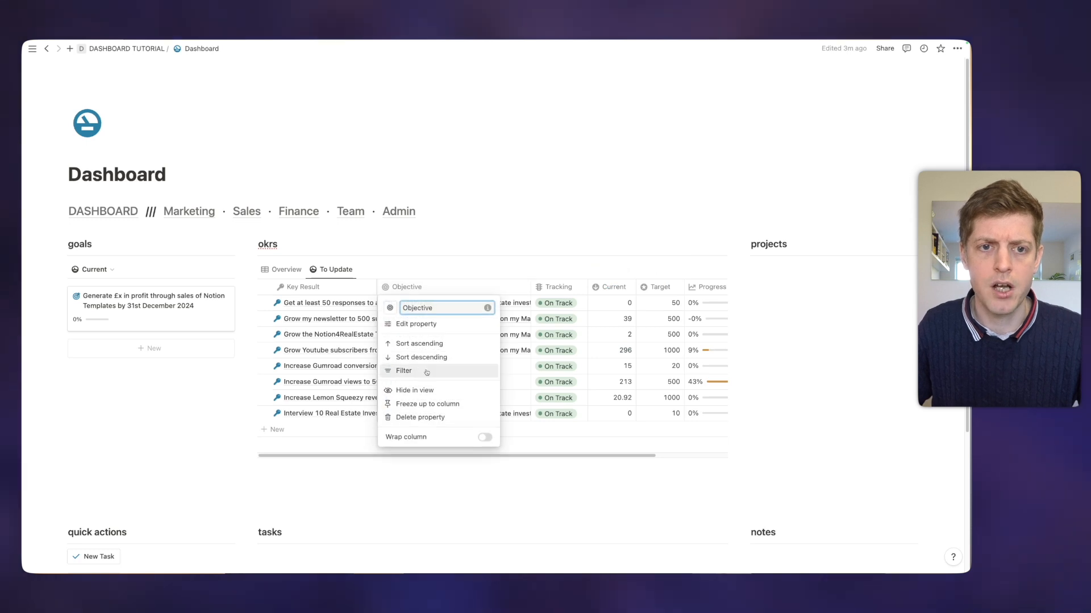
left_click(415, 392)
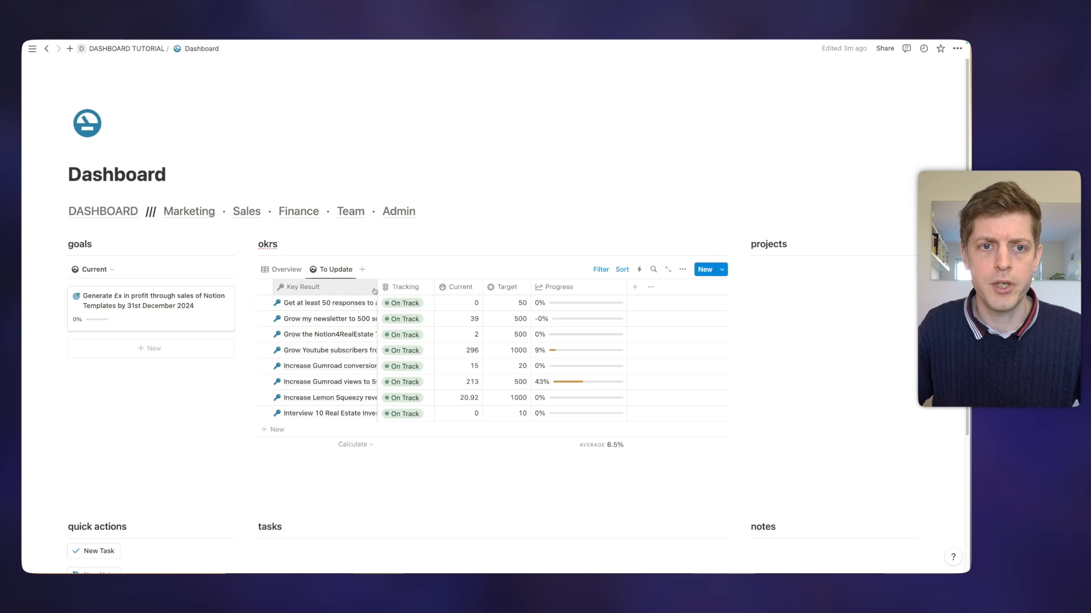
left_click_drag(376, 288, 483, 291)
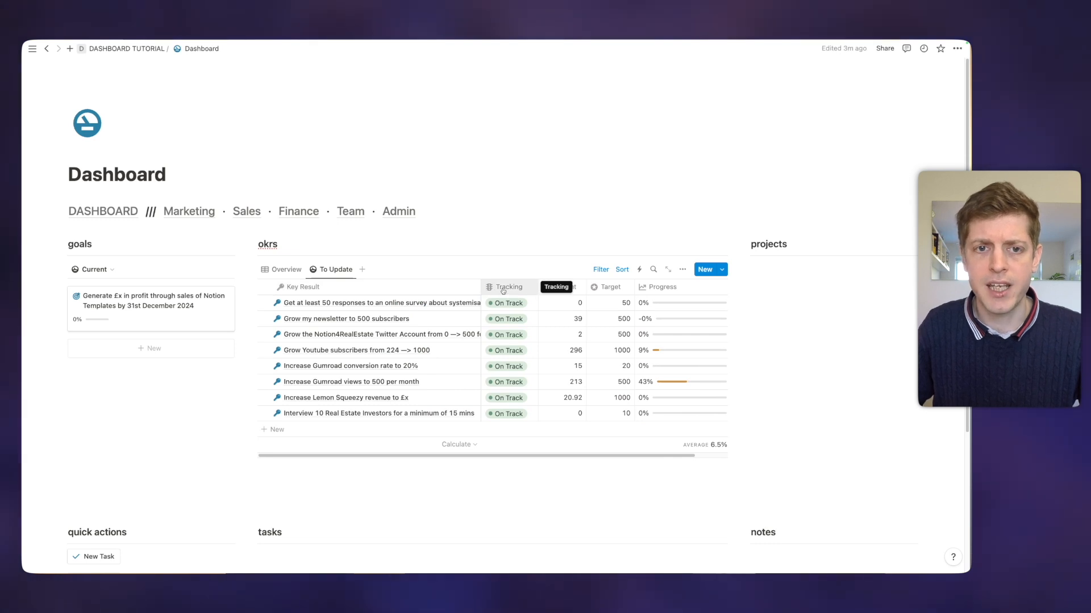
Step: Hide the Tracking column in the To Update view and fit the table by widening Key Result and narrowing Progress
left_click(503, 290)
left_click(514, 390)
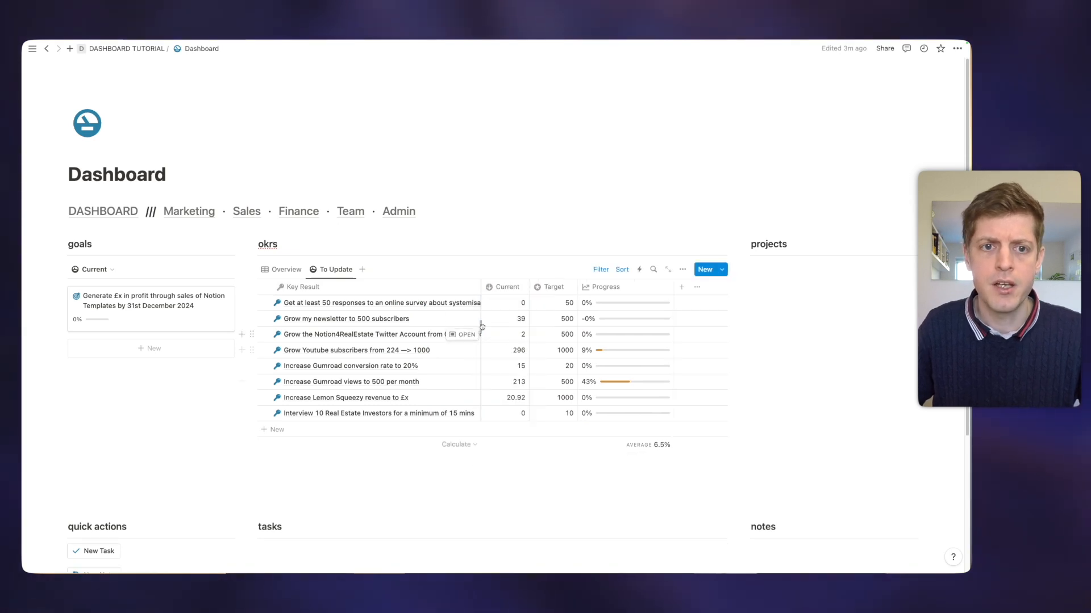
left_click_drag(482, 326, 517, 326)
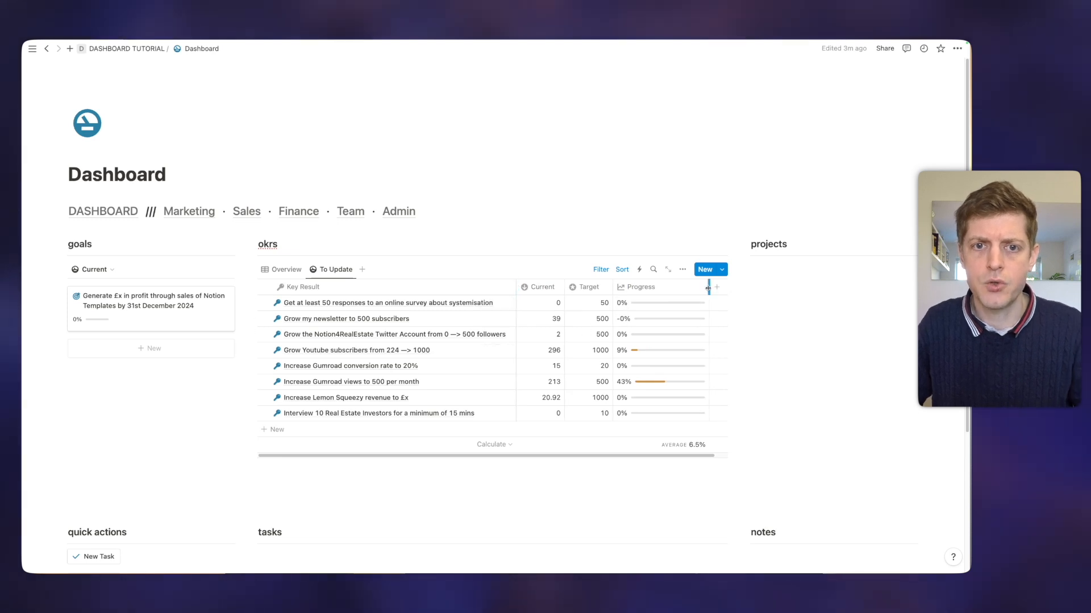
left_click_drag(703, 288, 694, 288)
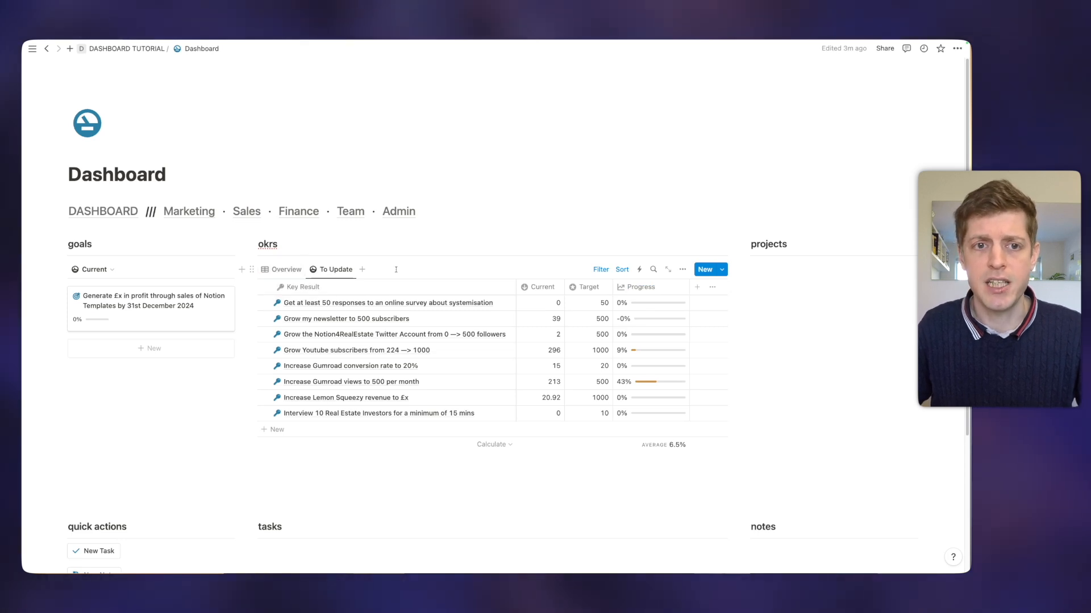
left_click(290, 270)
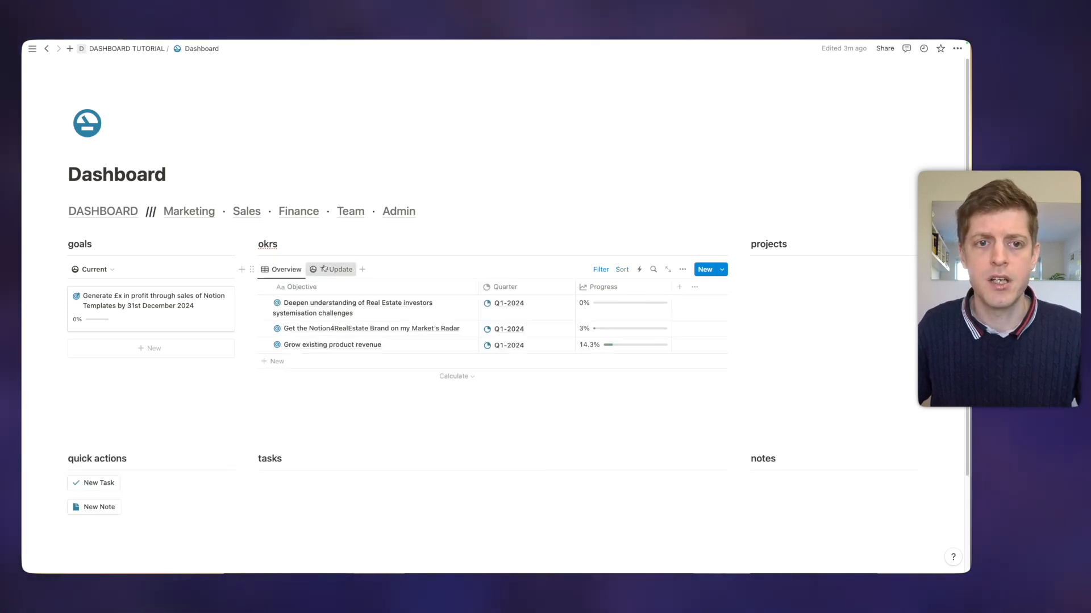
left_click(324, 269)
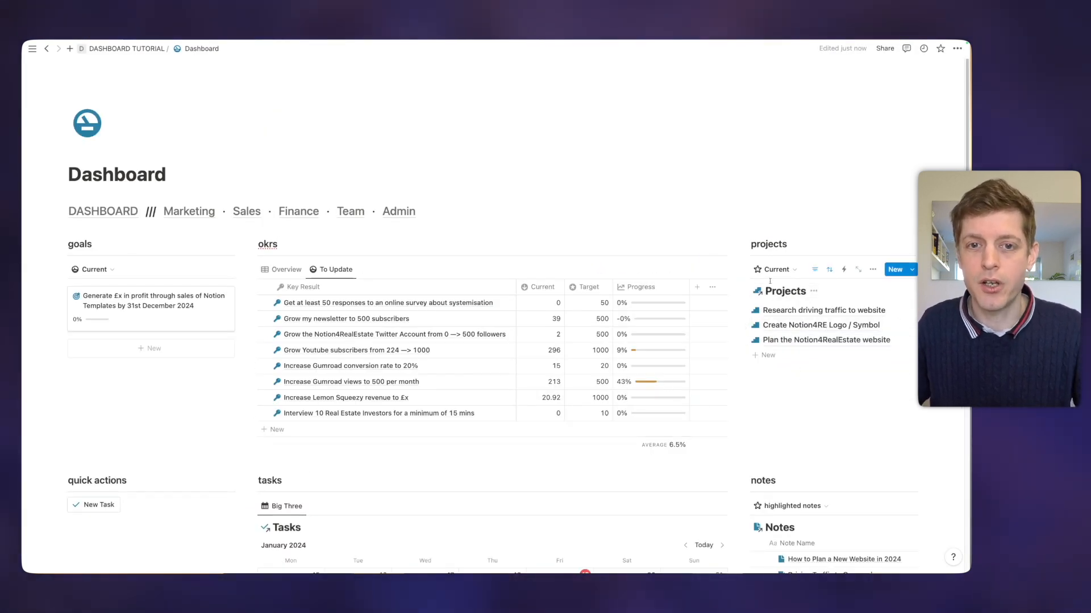
Step: Hide the database titles of the linked Projects, Notes and Tasks views on the dashboard
left_click(813, 291)
left_click(809, 340)
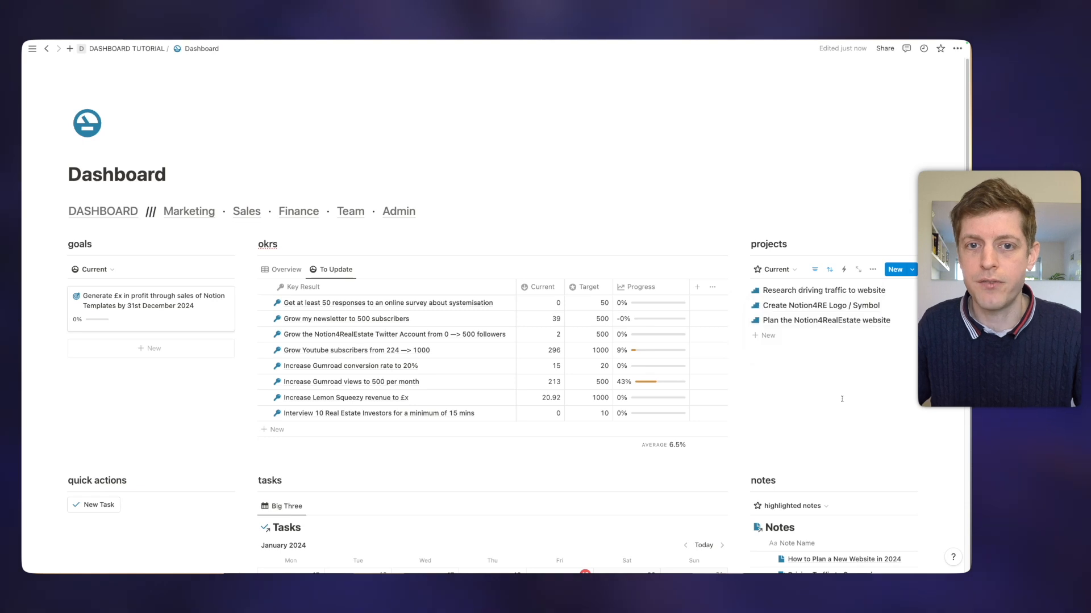
scroll(844, 401, "down", 1)
scroll(845, 401, "down", 2)
left_click(802, 393)
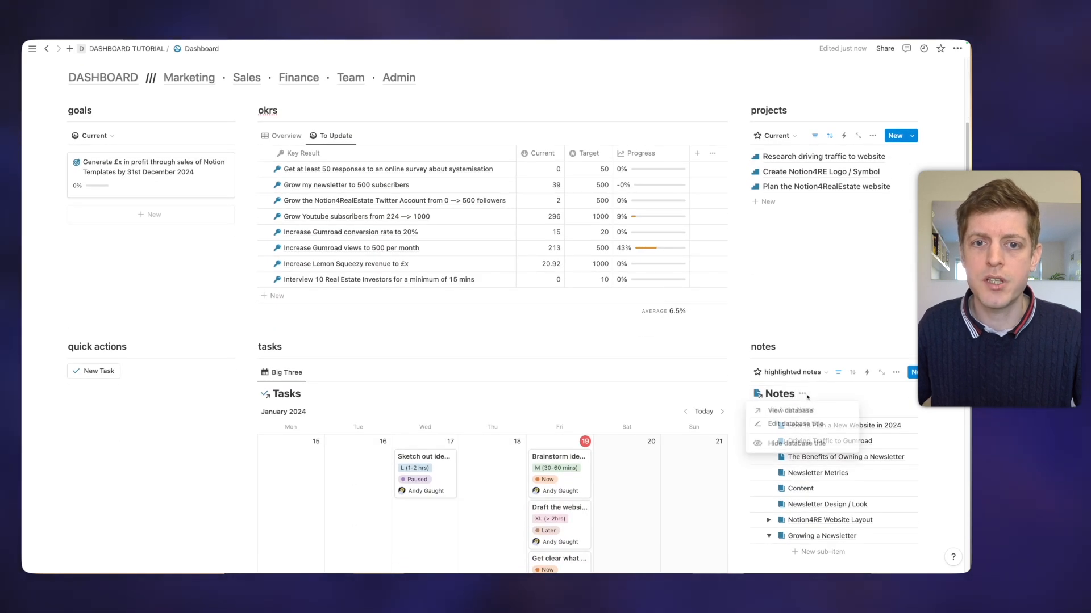
left_click(789, 444)
scroll(344, 375, "down", 1)
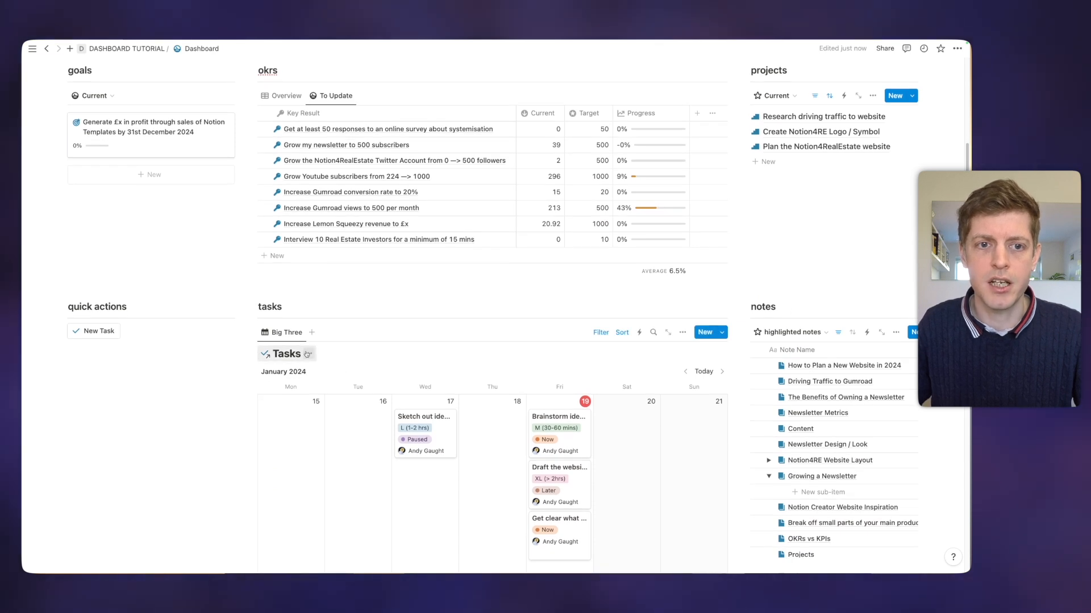
left_click(307, 354)
left_click(293, 401)
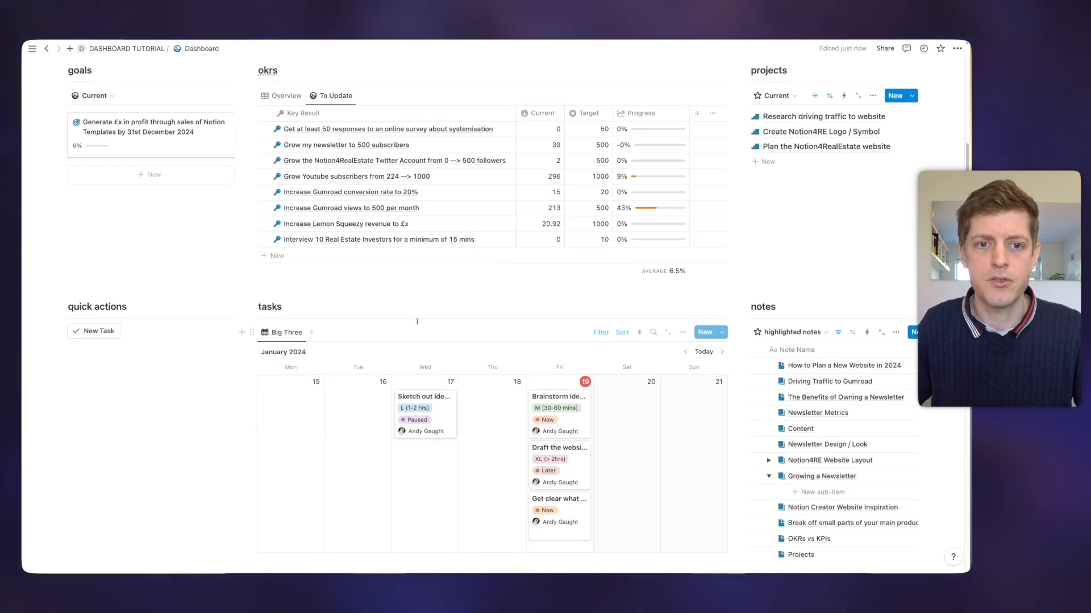